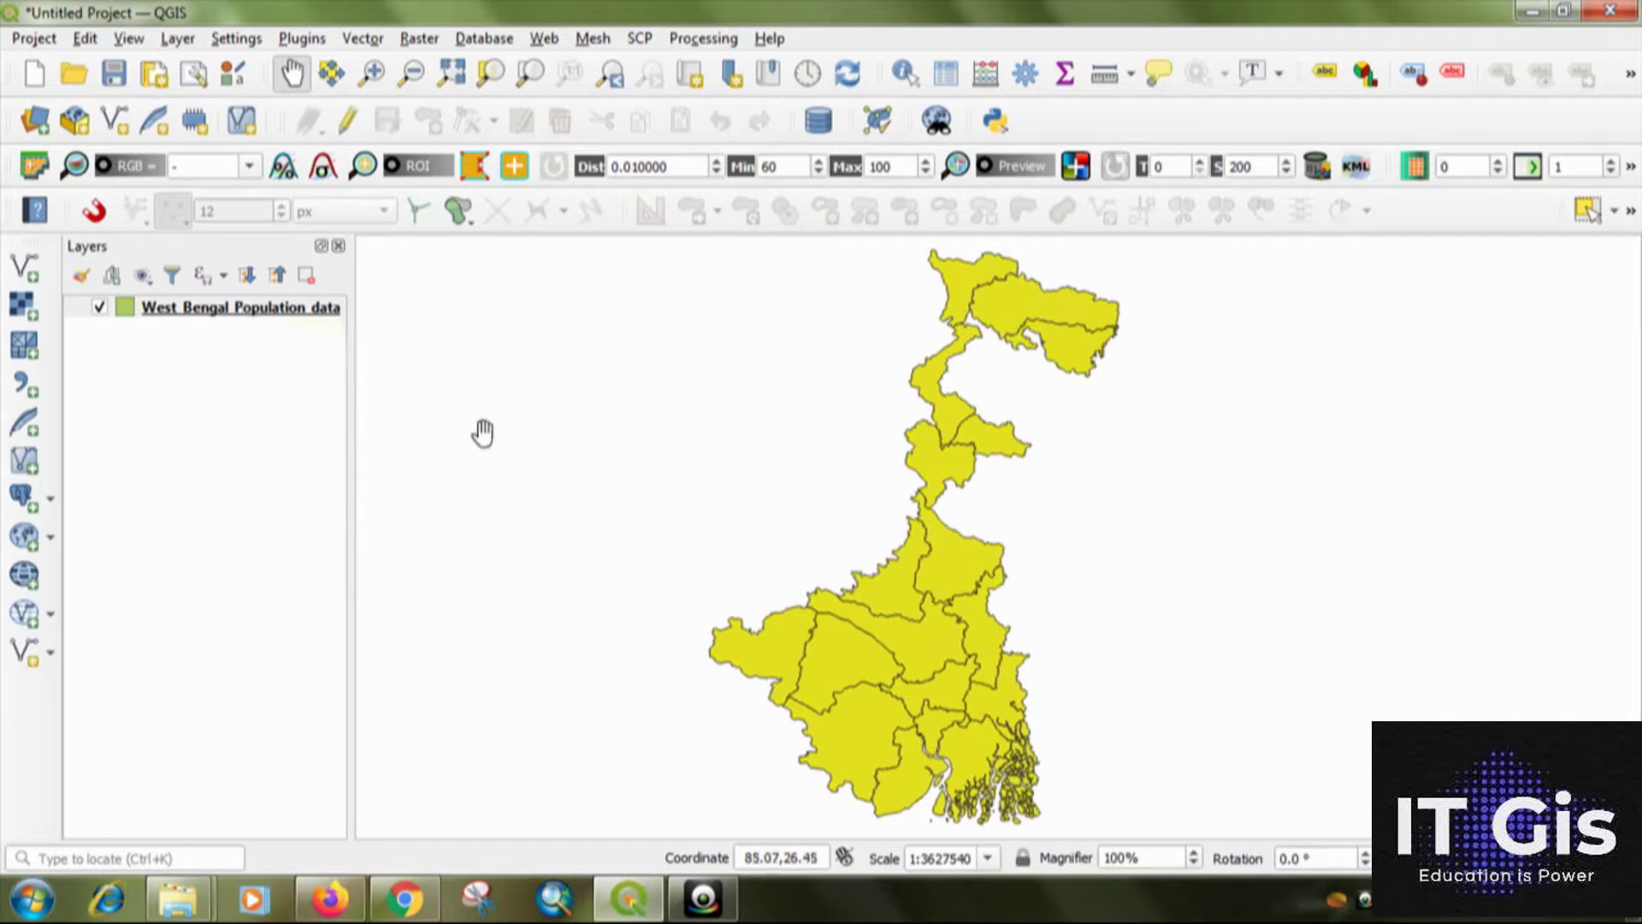
Select the West Bengal Population data layer in the Layers panel.
left_click(275, 309)
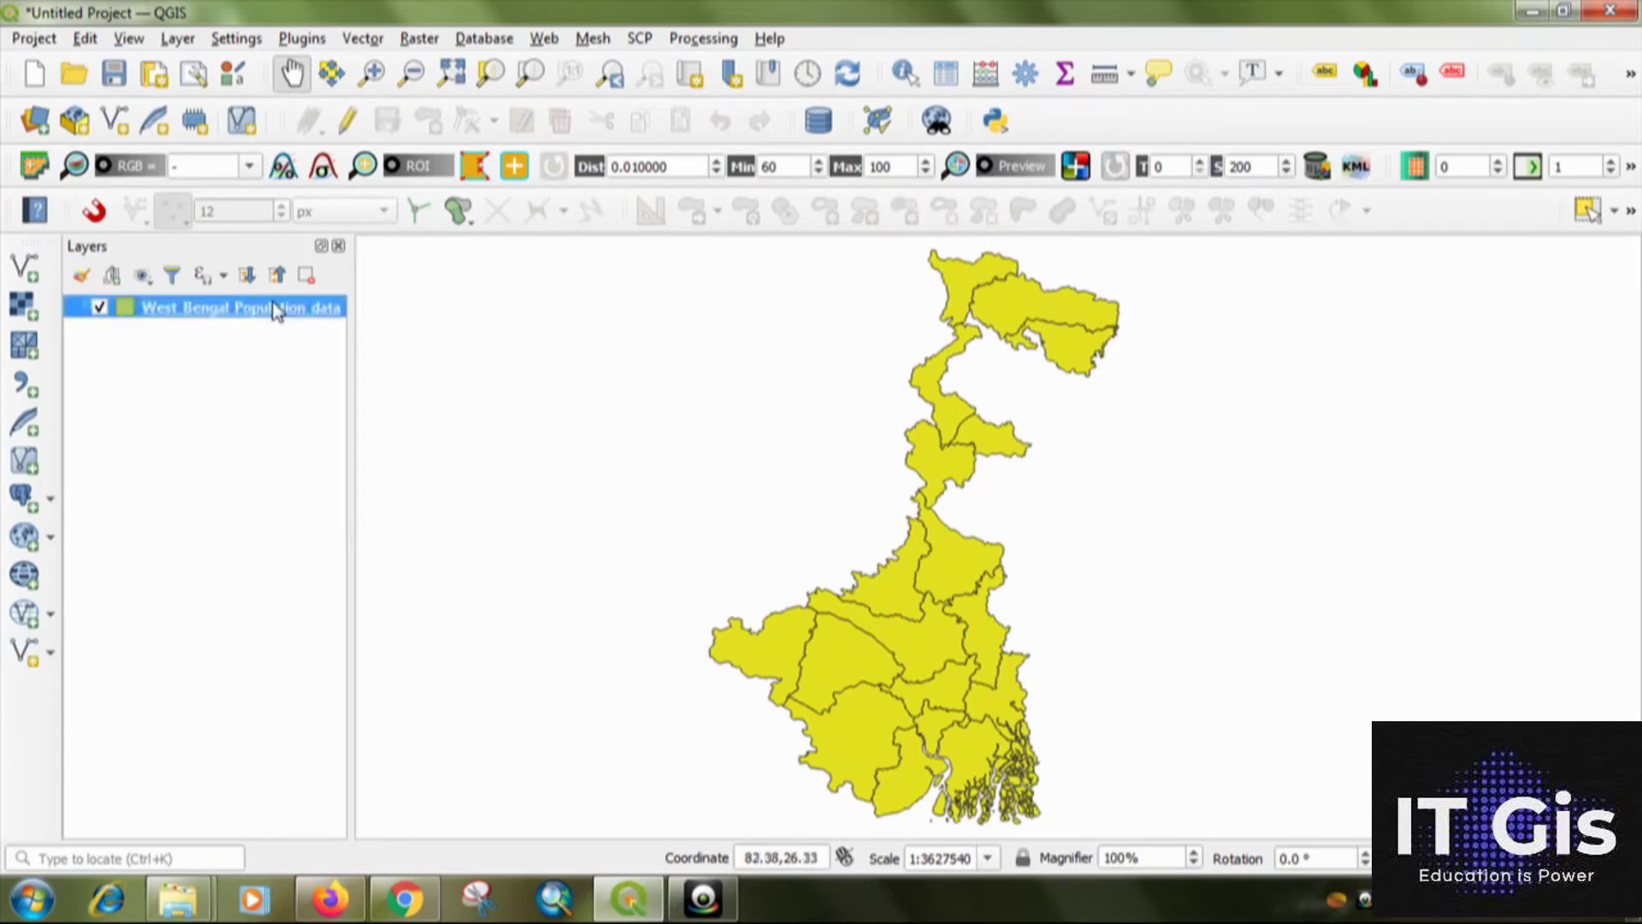
right_click(276, 309)
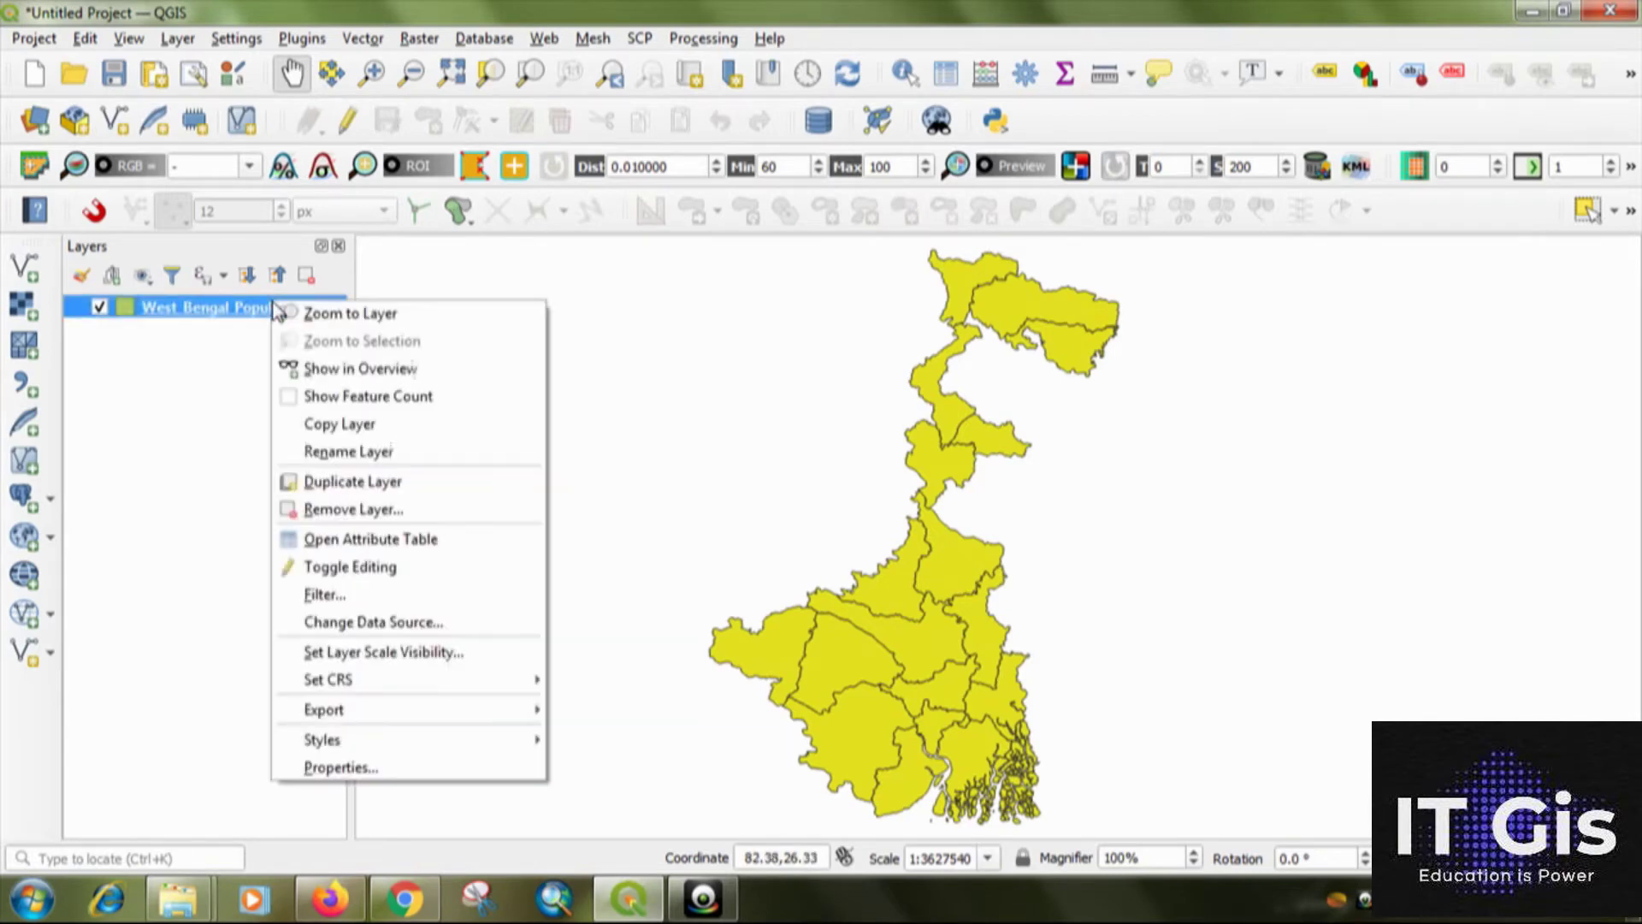
left_click(392, 540)
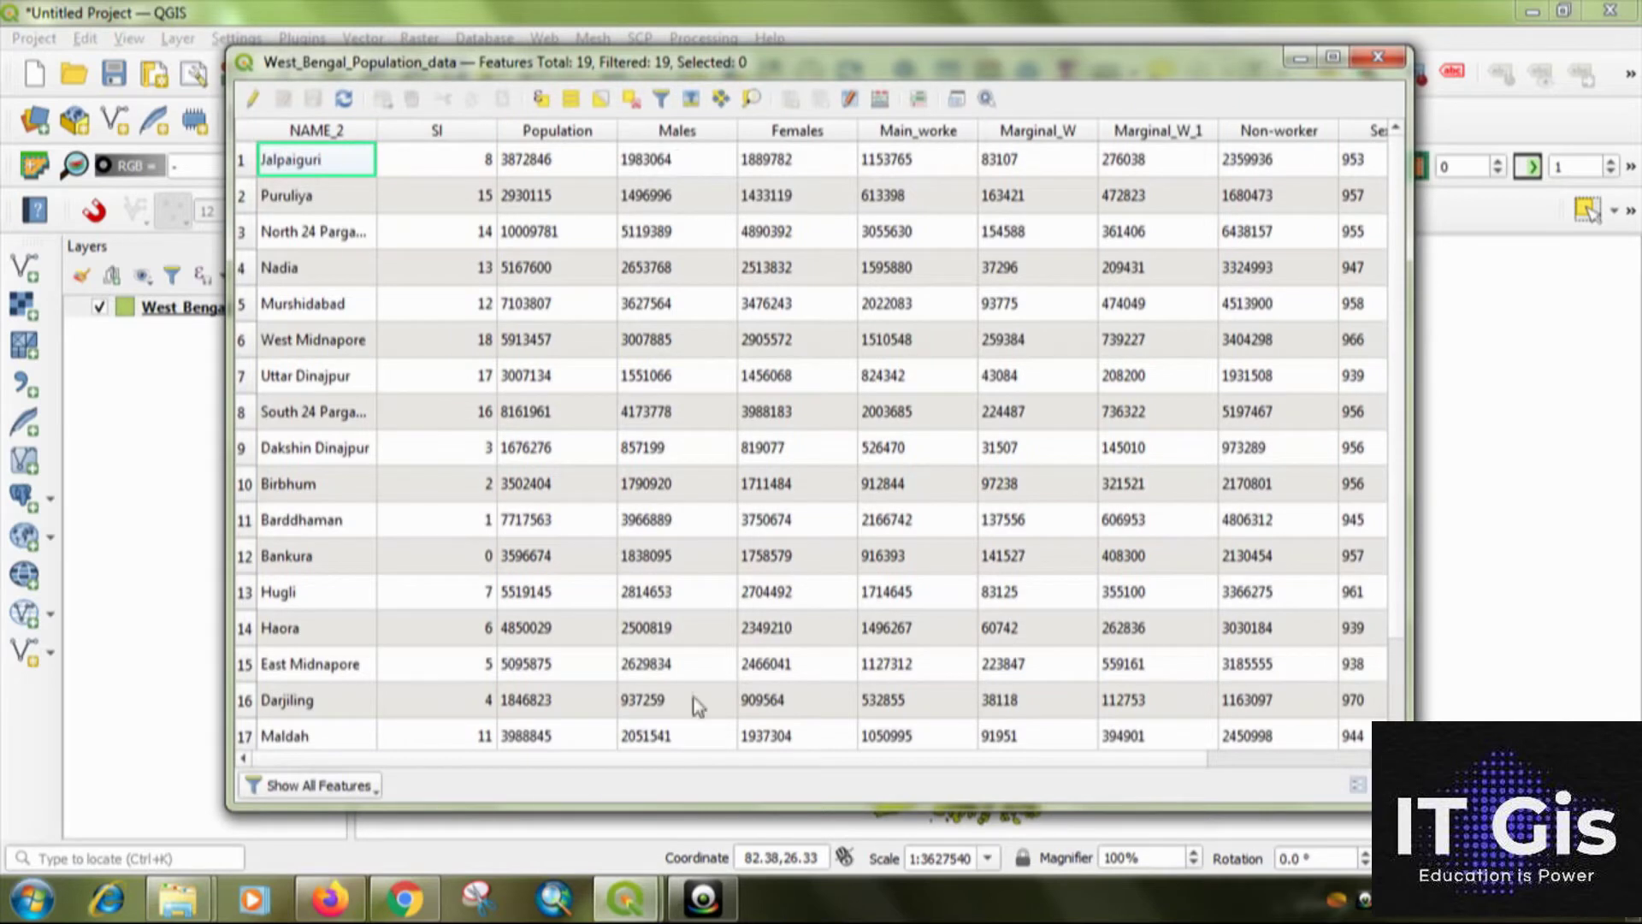
left_click_drag(650, 759, 990, 761)
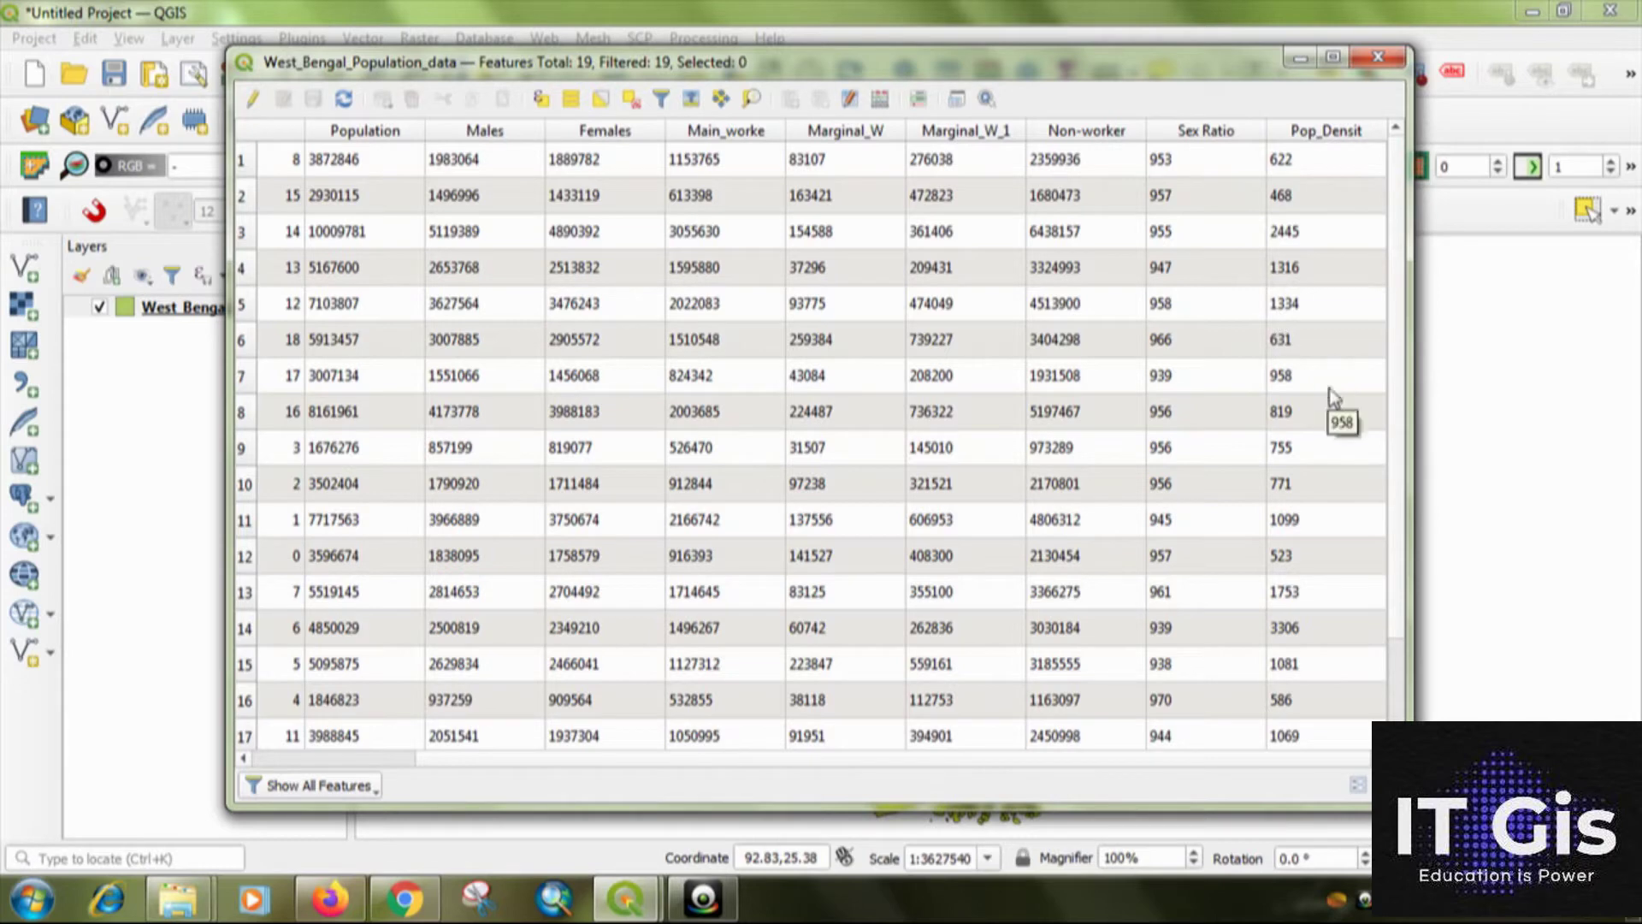
Close the attribute table and switch the layer's symbology to Graduated, then view its Labels page.
left_click(1378, 56)
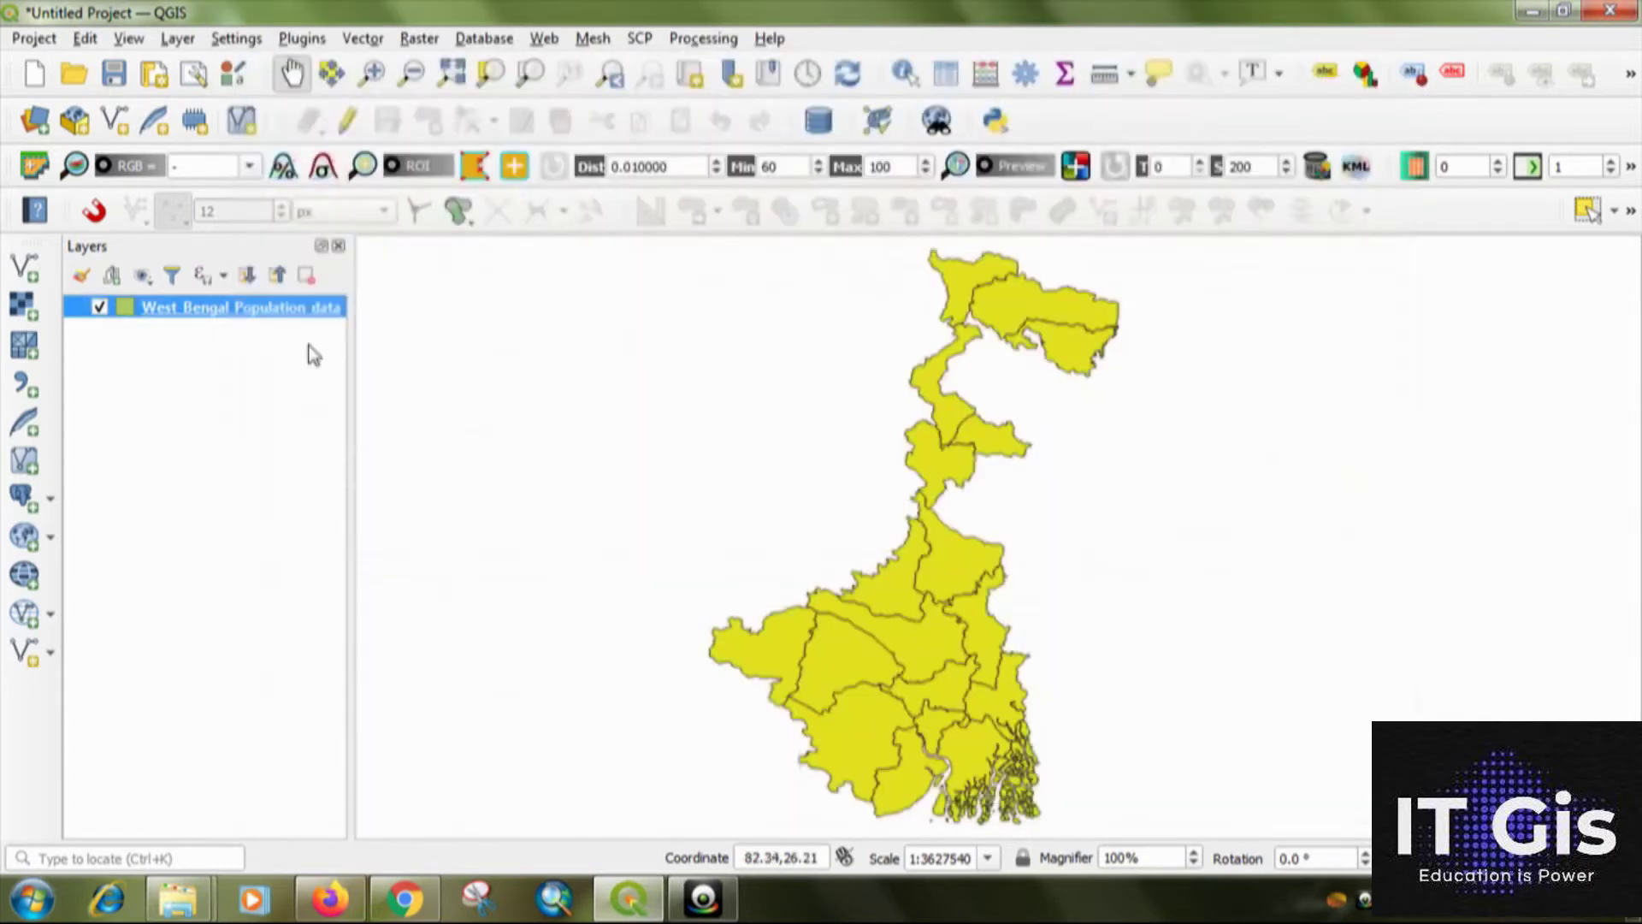
right_click(261, 319)
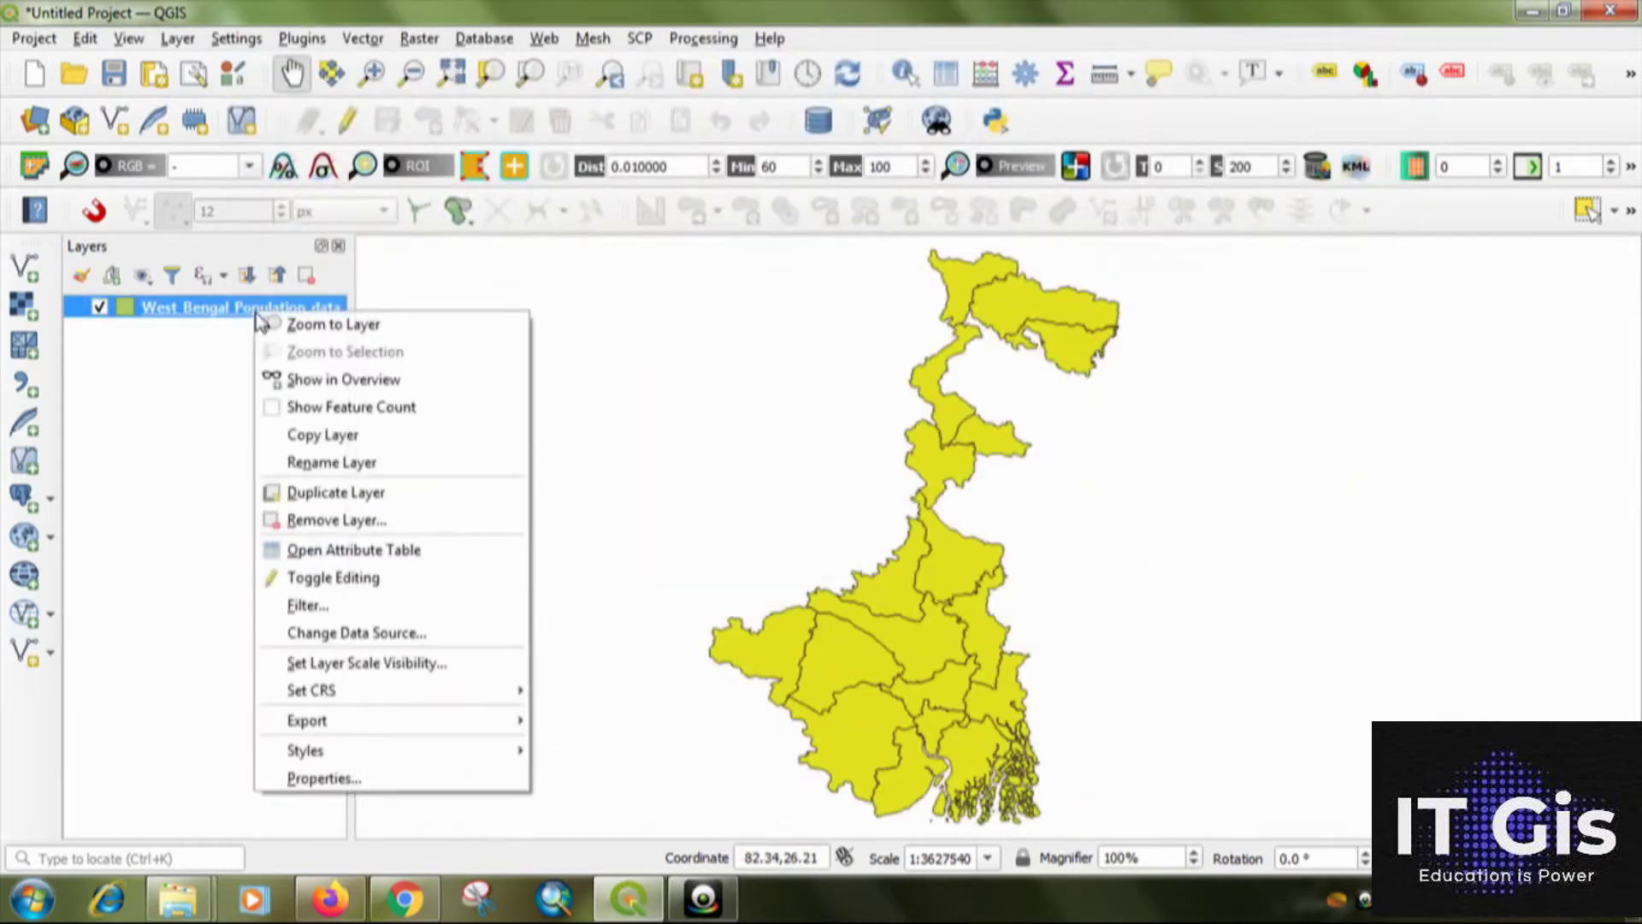
left_click(346, 777)
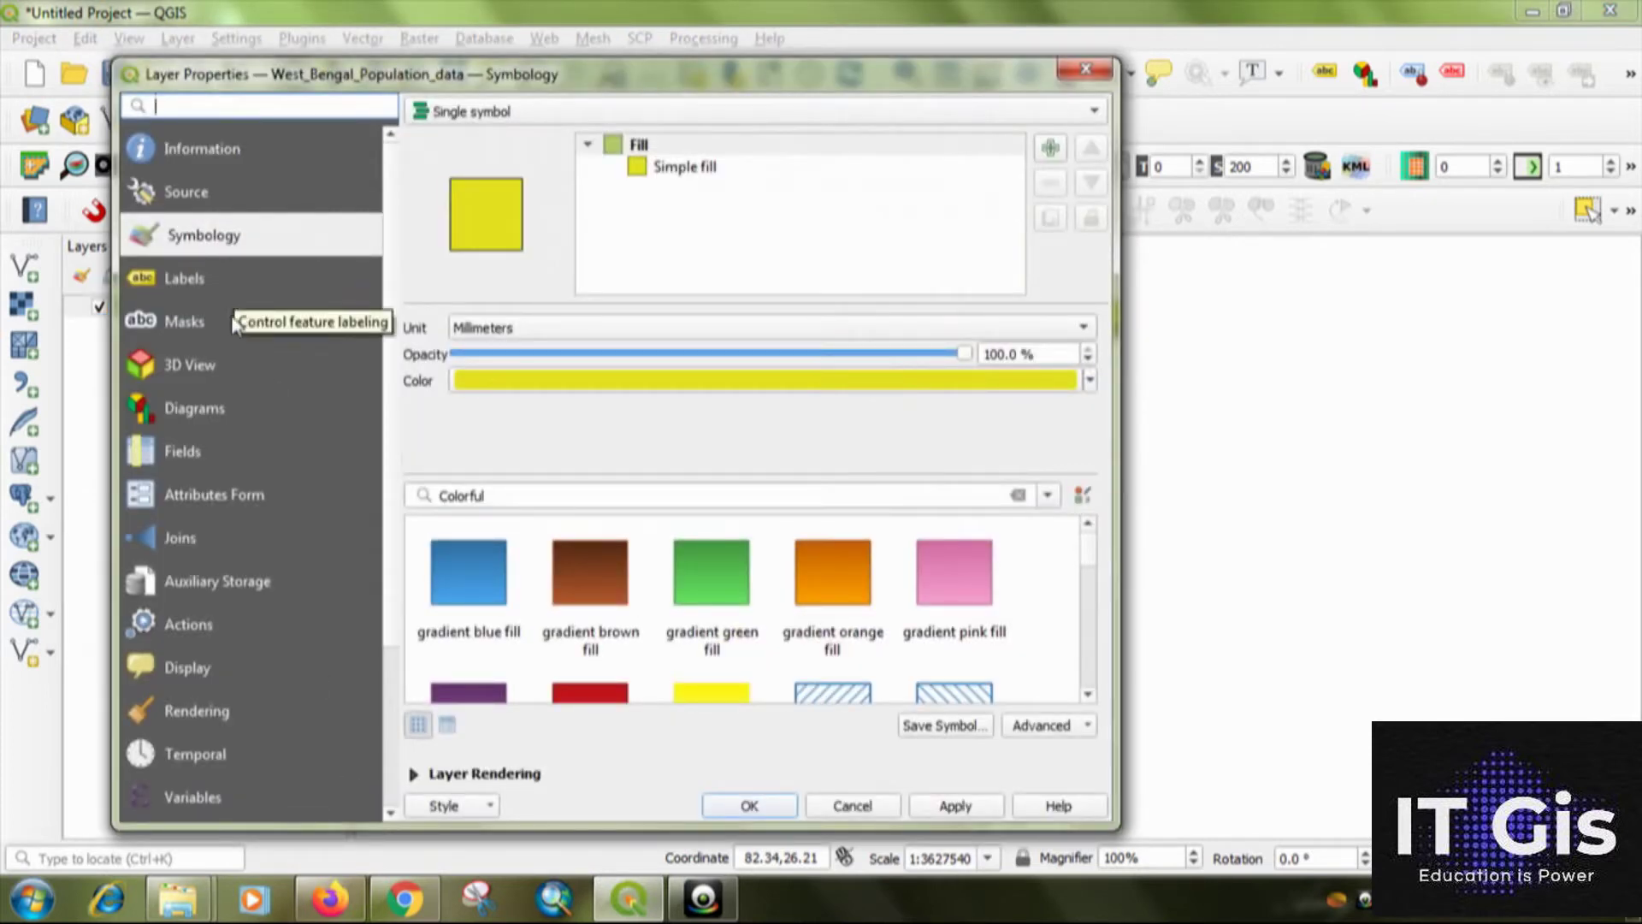
left_click(530, 118)
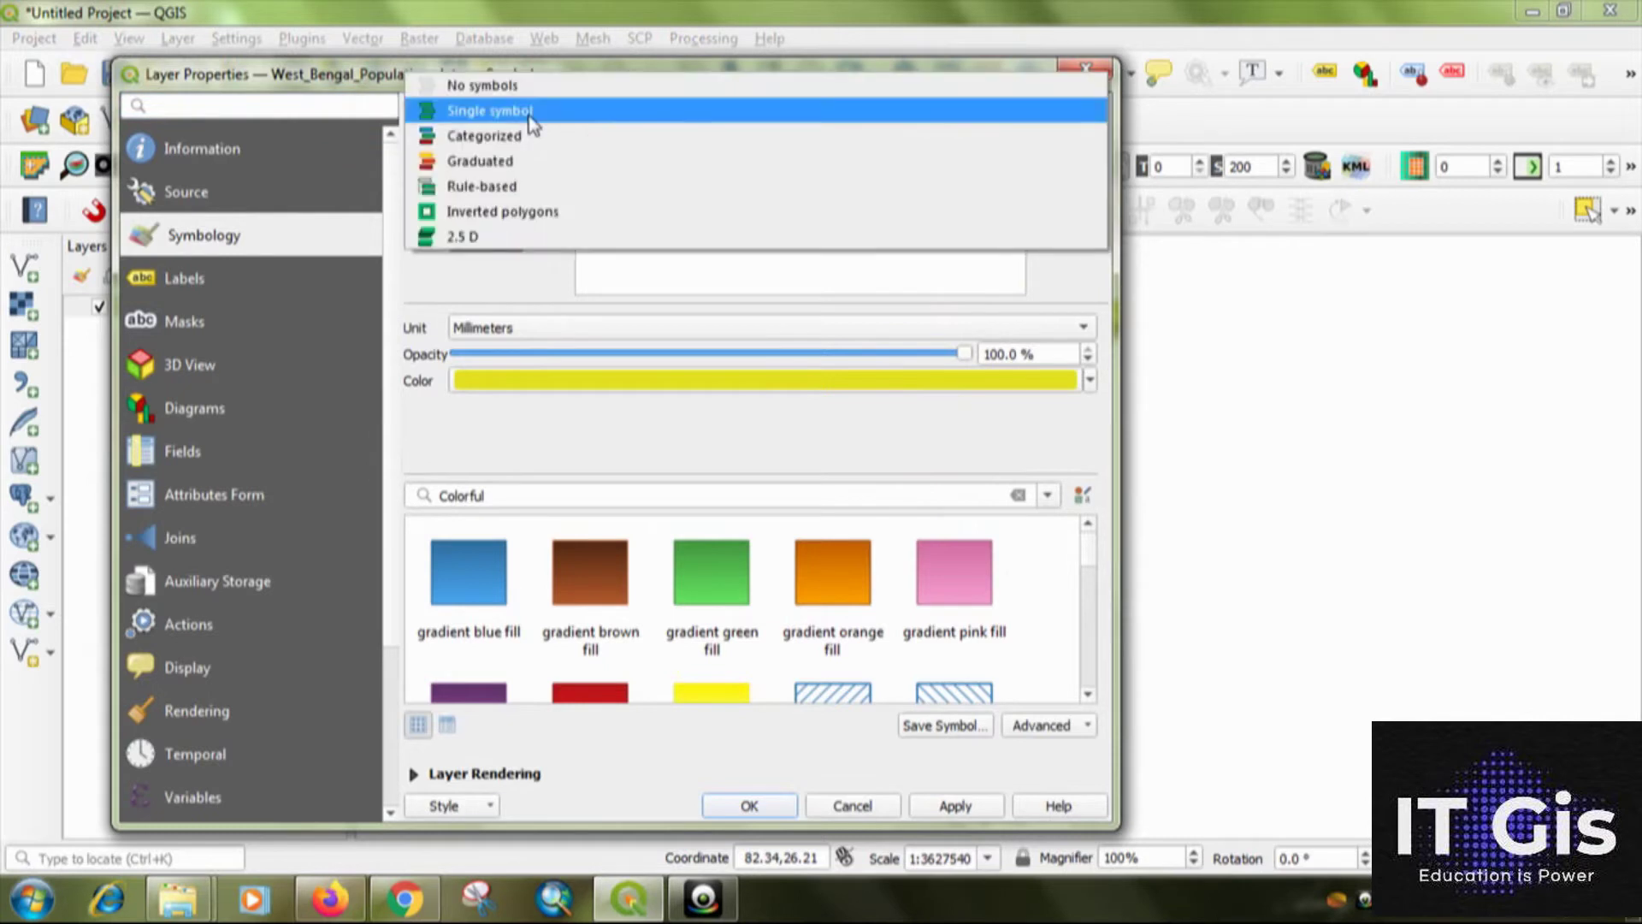
left_click(528, 163)
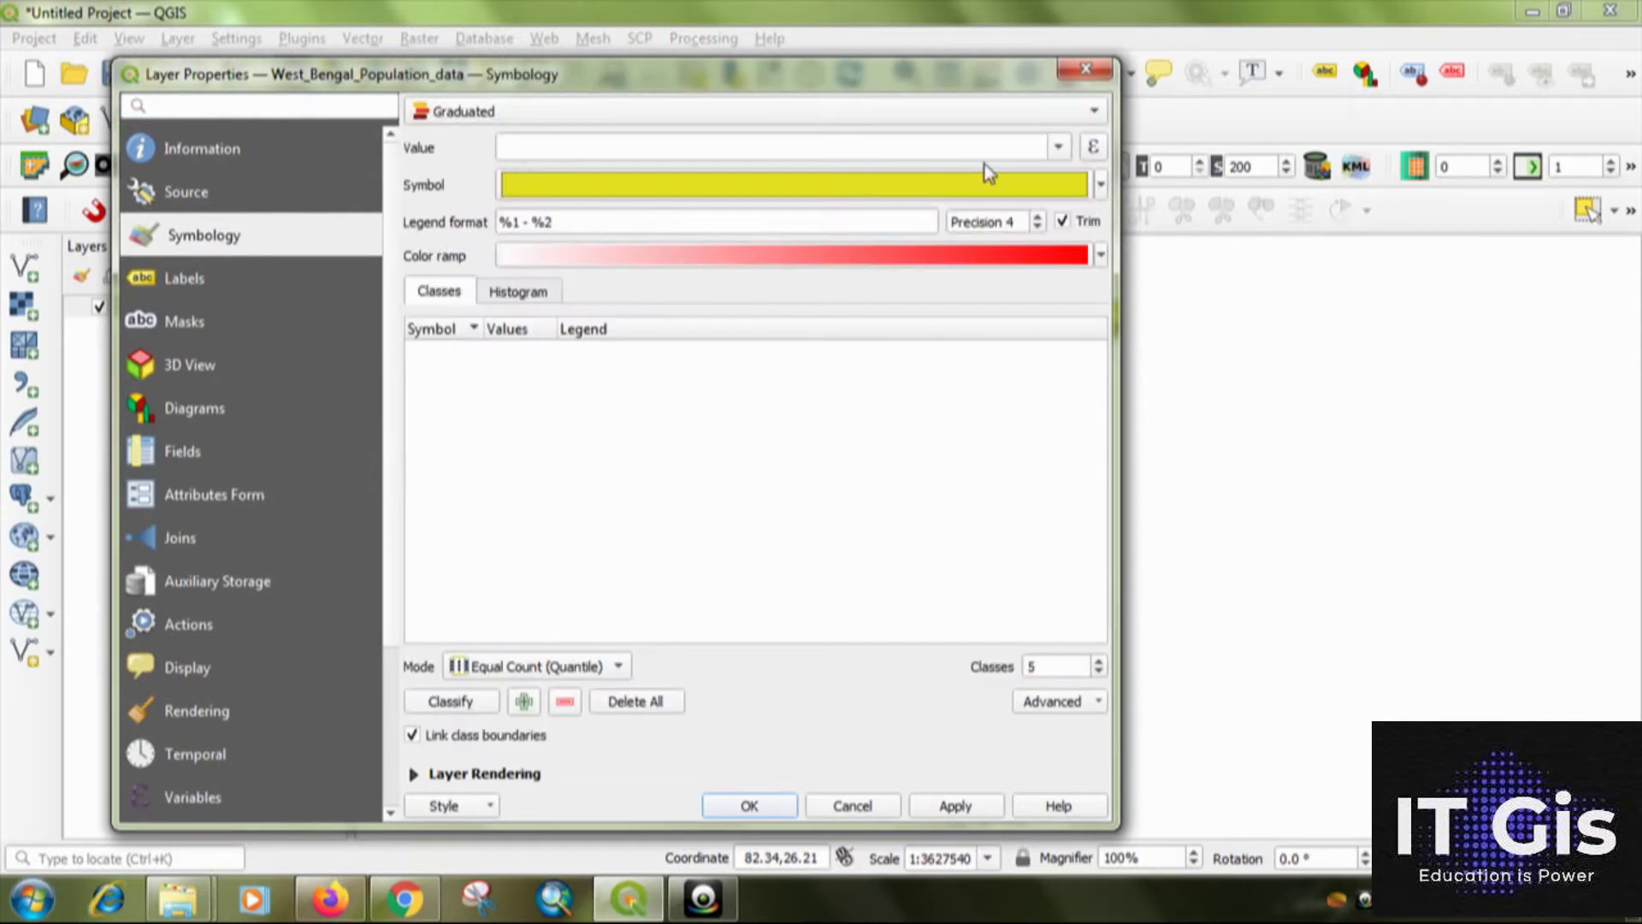
left_click(1061, 147)
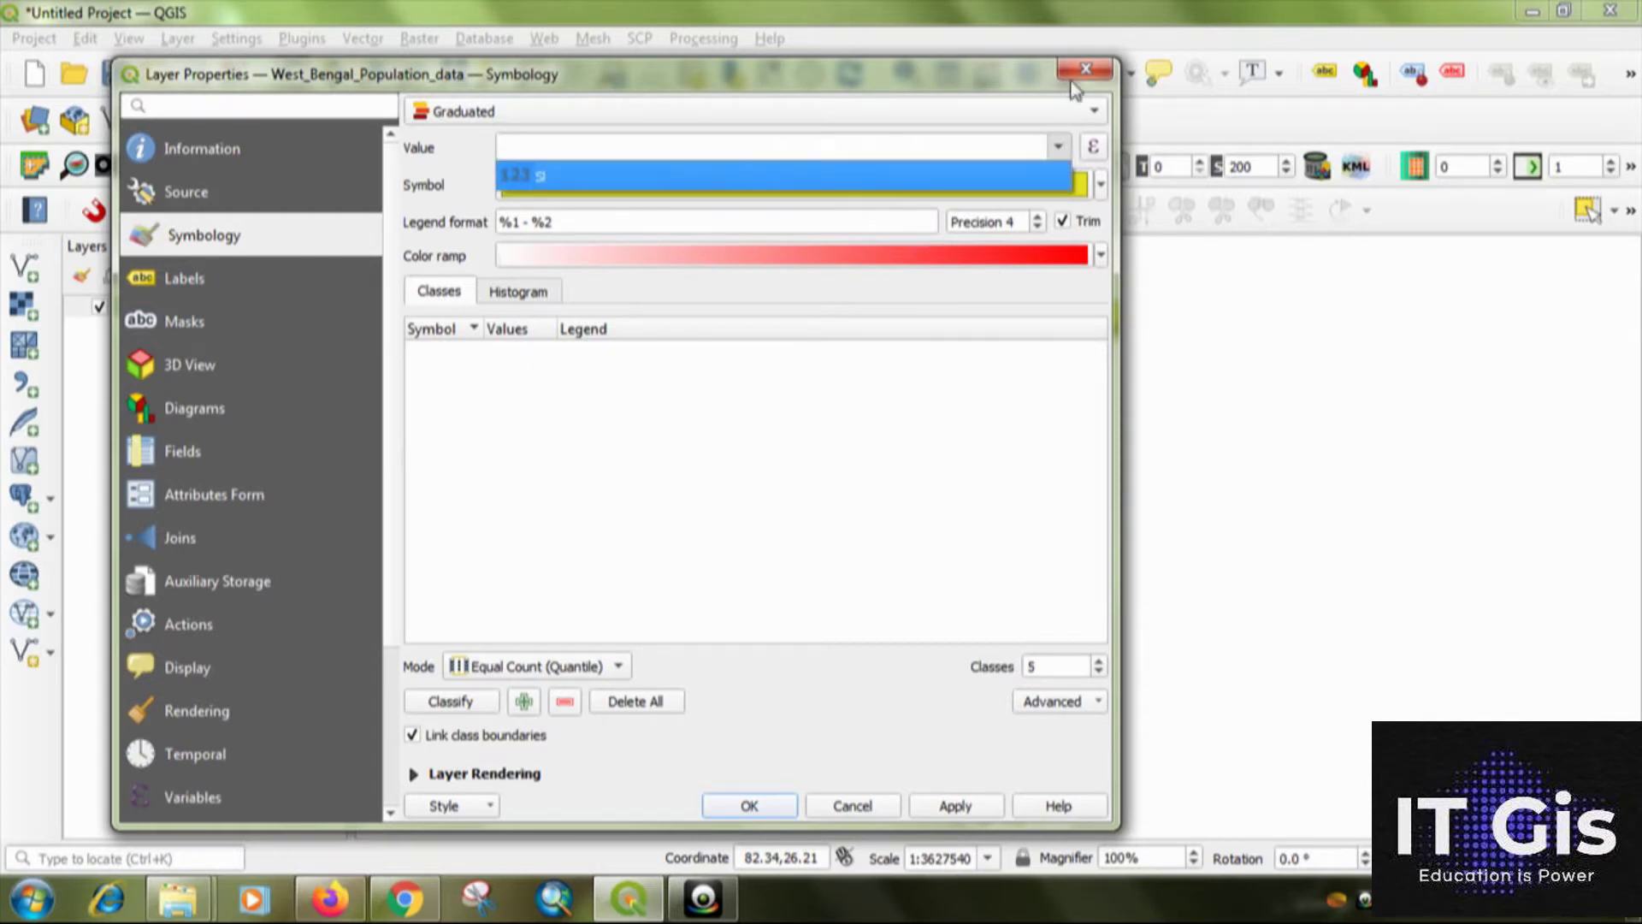
left_click(295, 287)
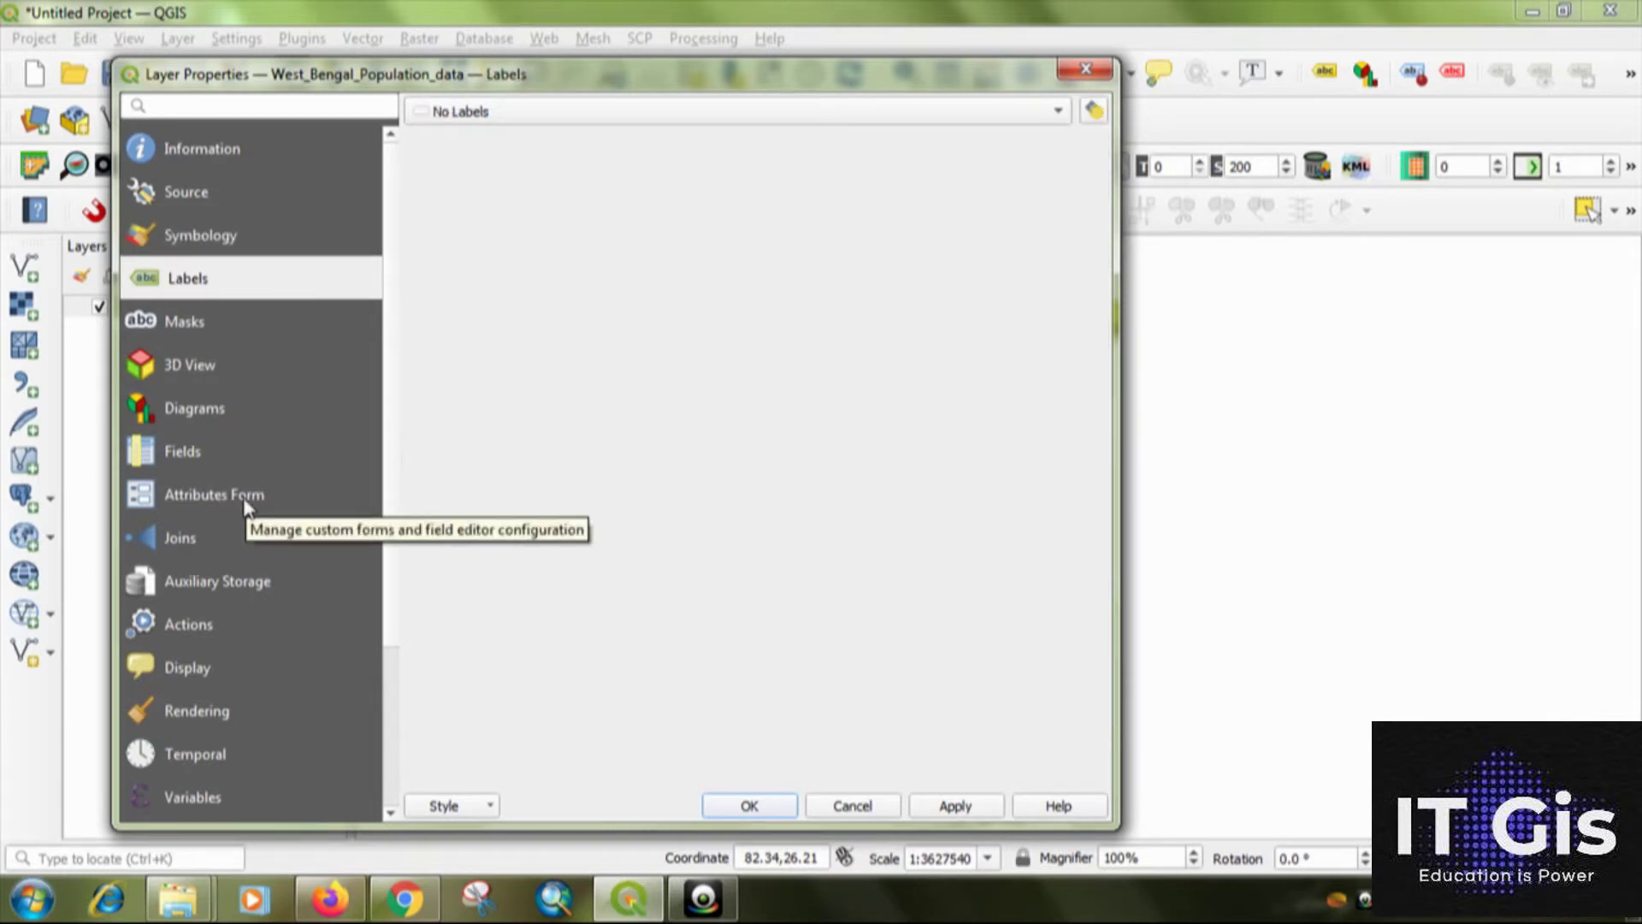
Check the Fields list, where Population and Pop_Densit are String fields, then close Layer Properties.
left_click(245, 501)
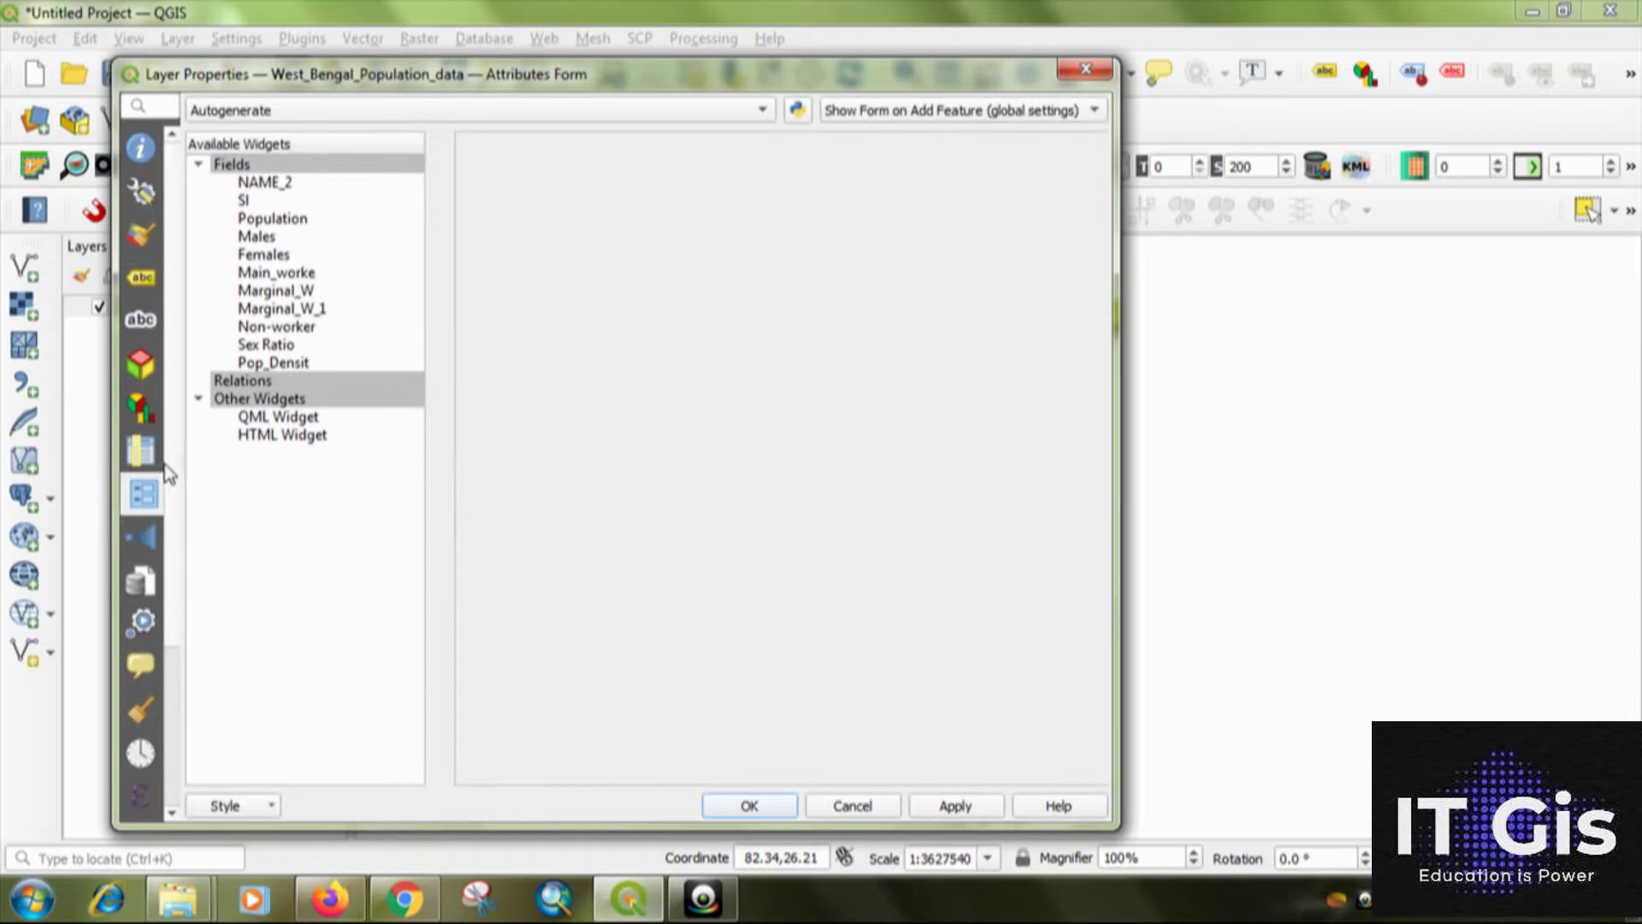
left_click(165, 462)
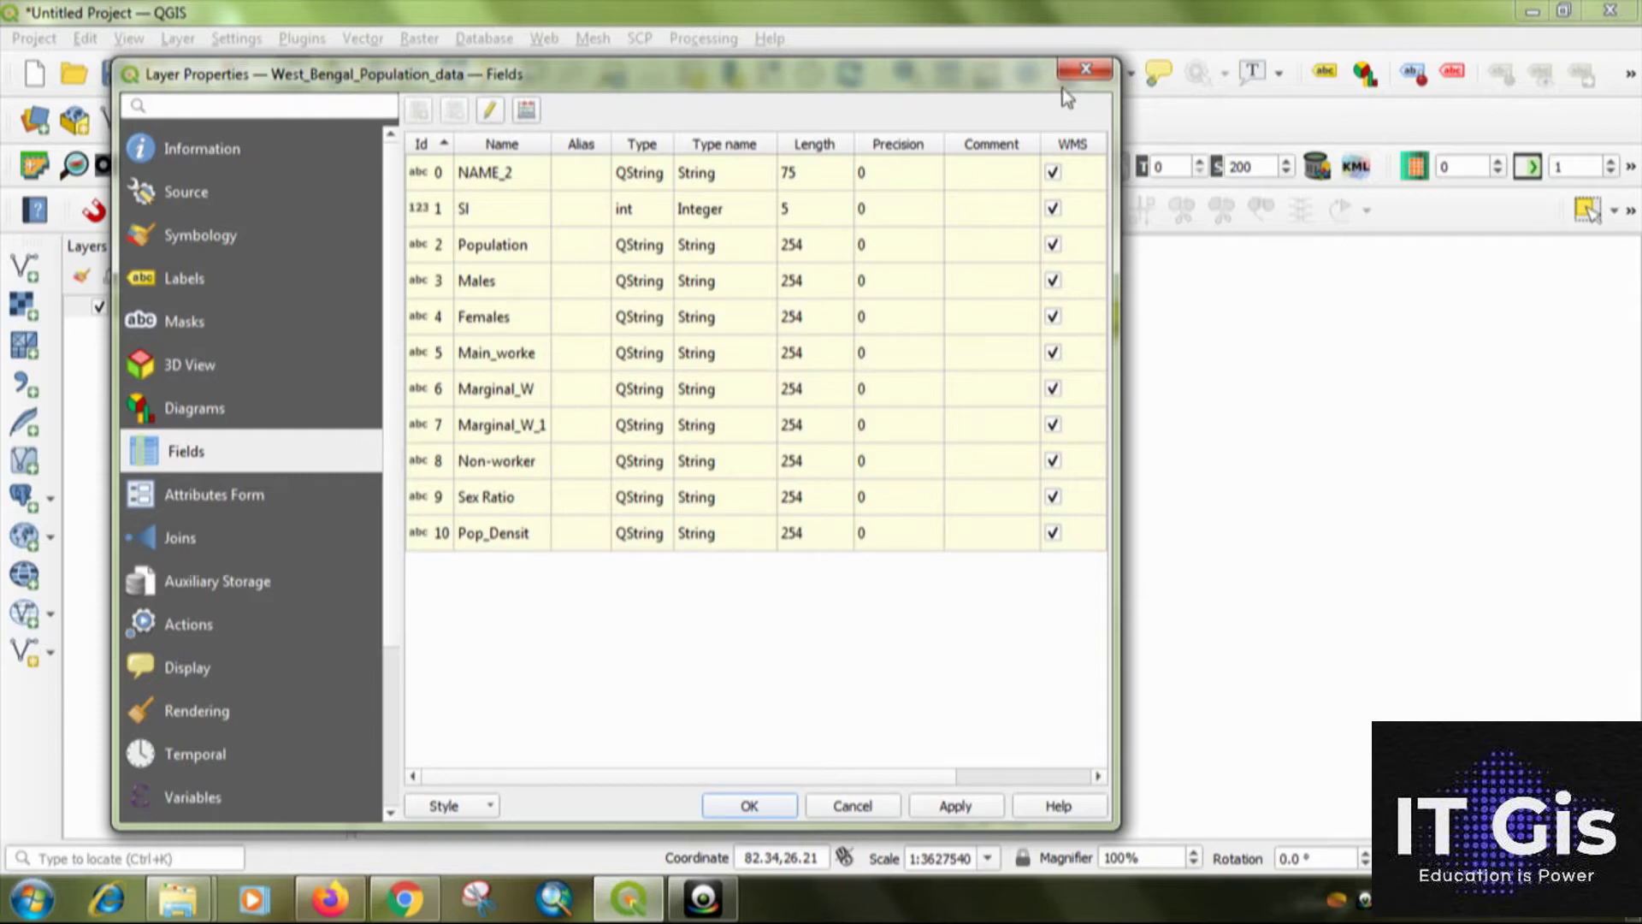
left_click(1084, 68)
Open the West Bengal attribute table and turn on editing mode.
right_click(224, 309)
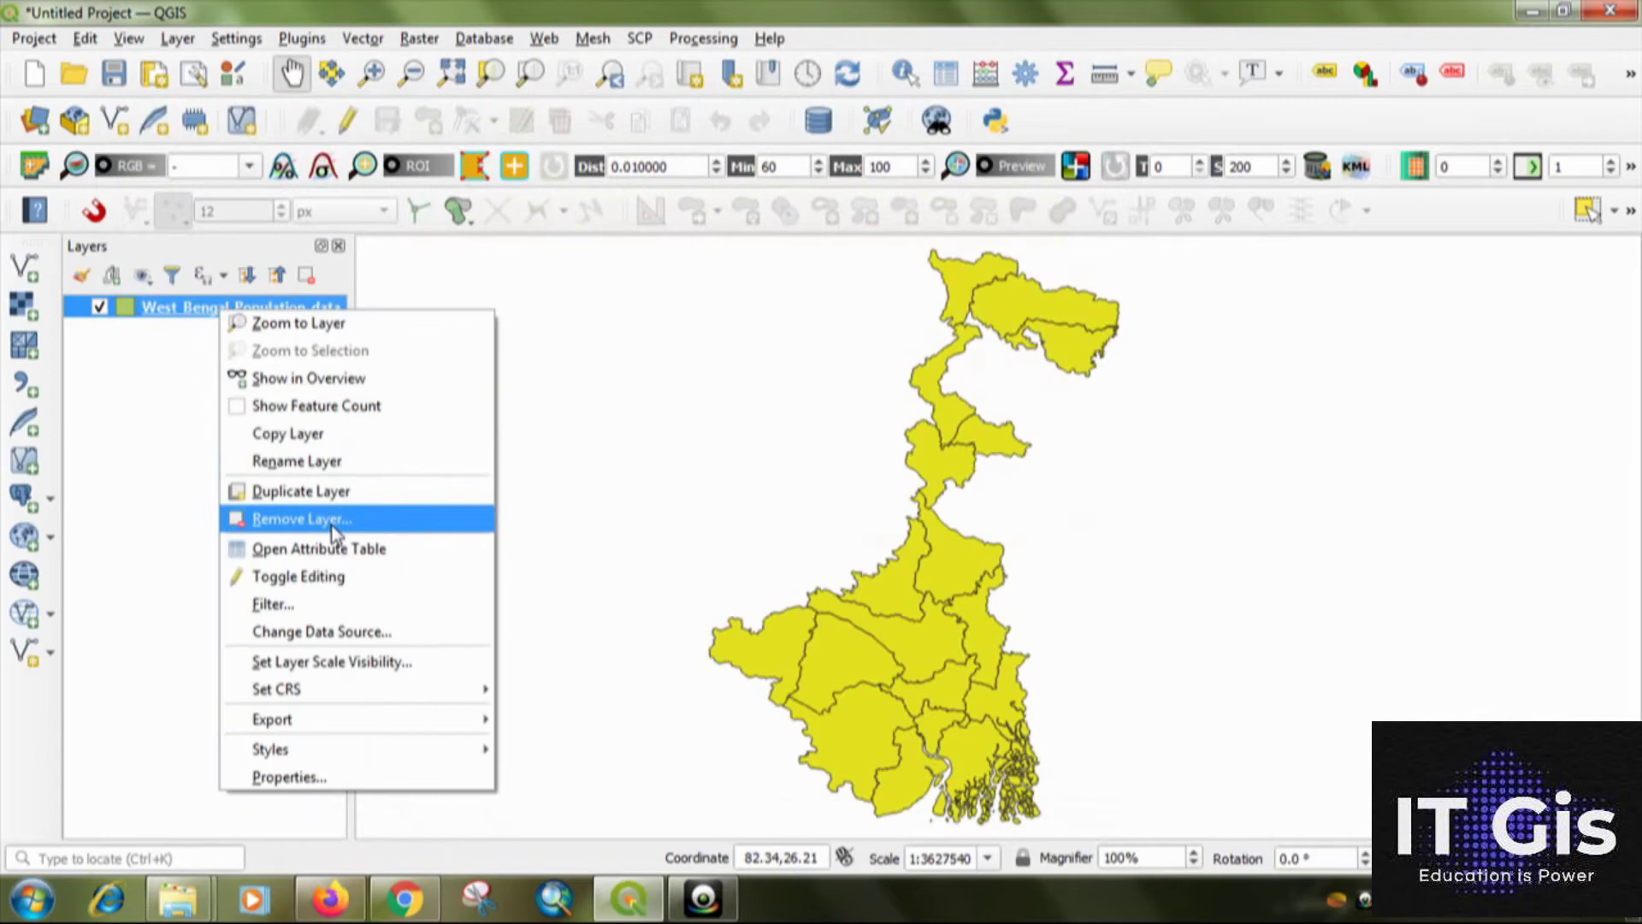
left_click(318, 548)
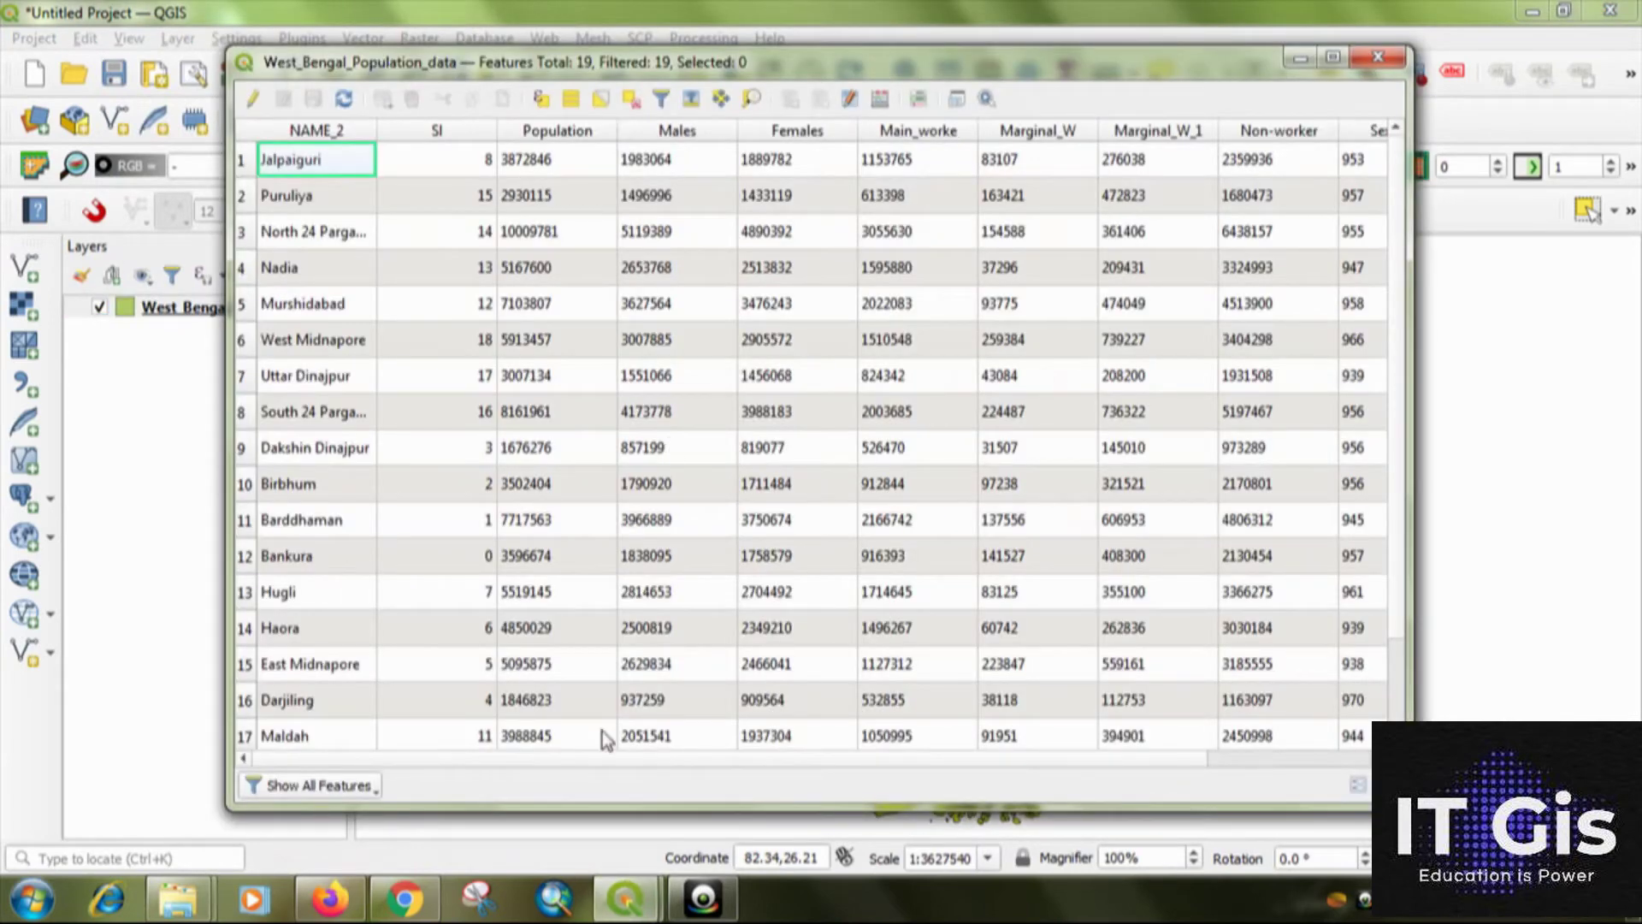
left_click_drag(584, 757, 854, 760)
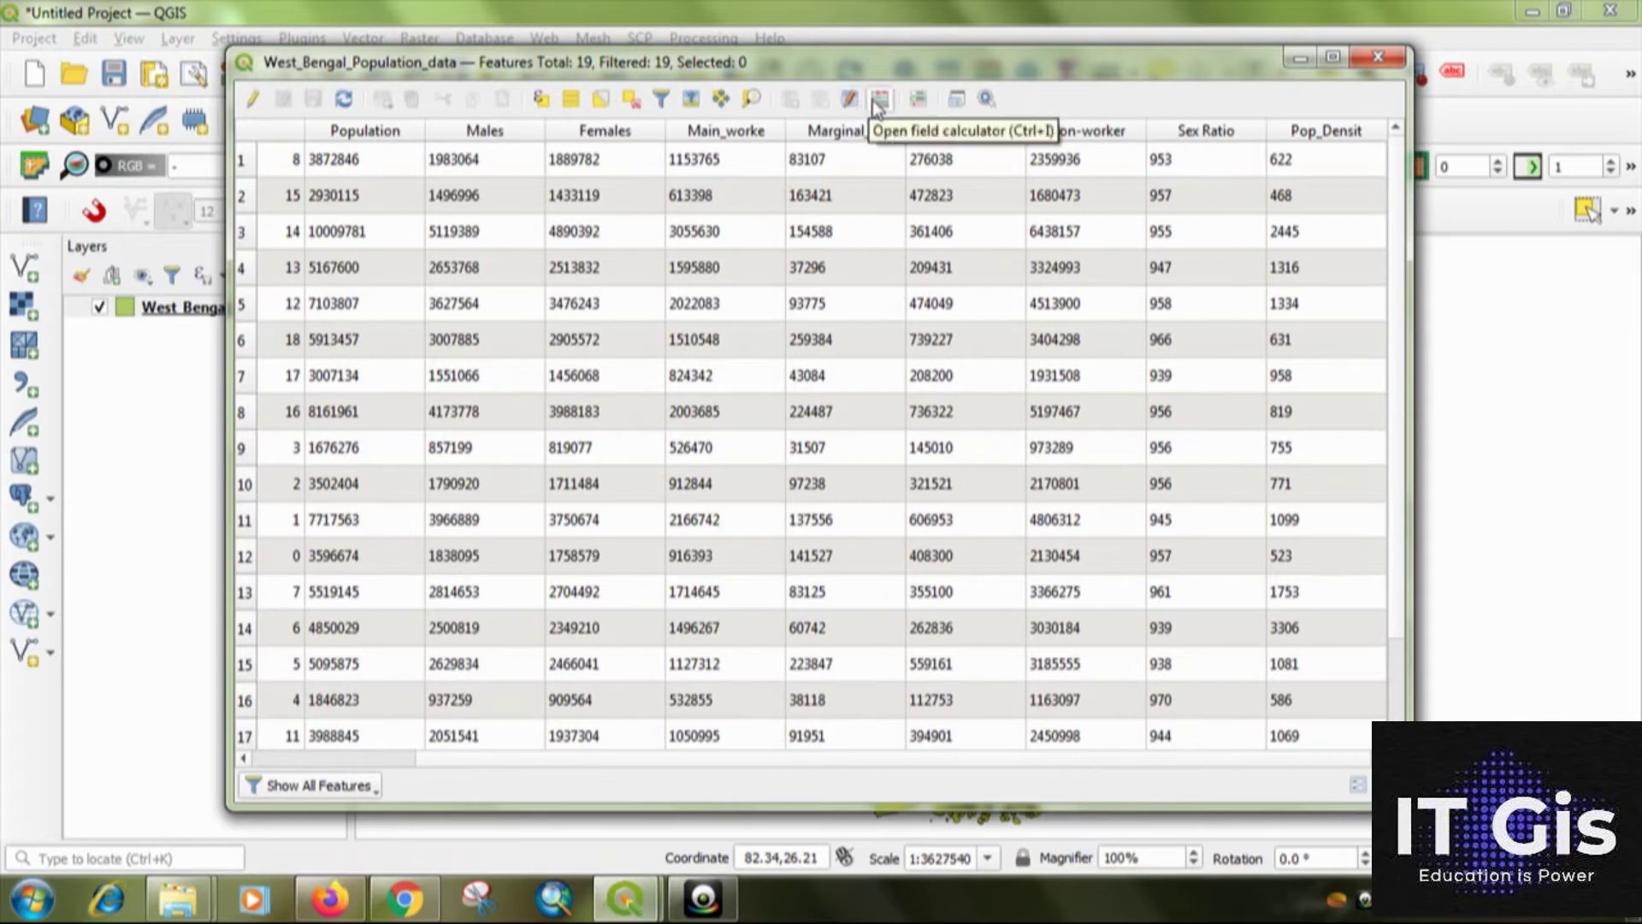
left_click_drag(838, 67, 811, 156)
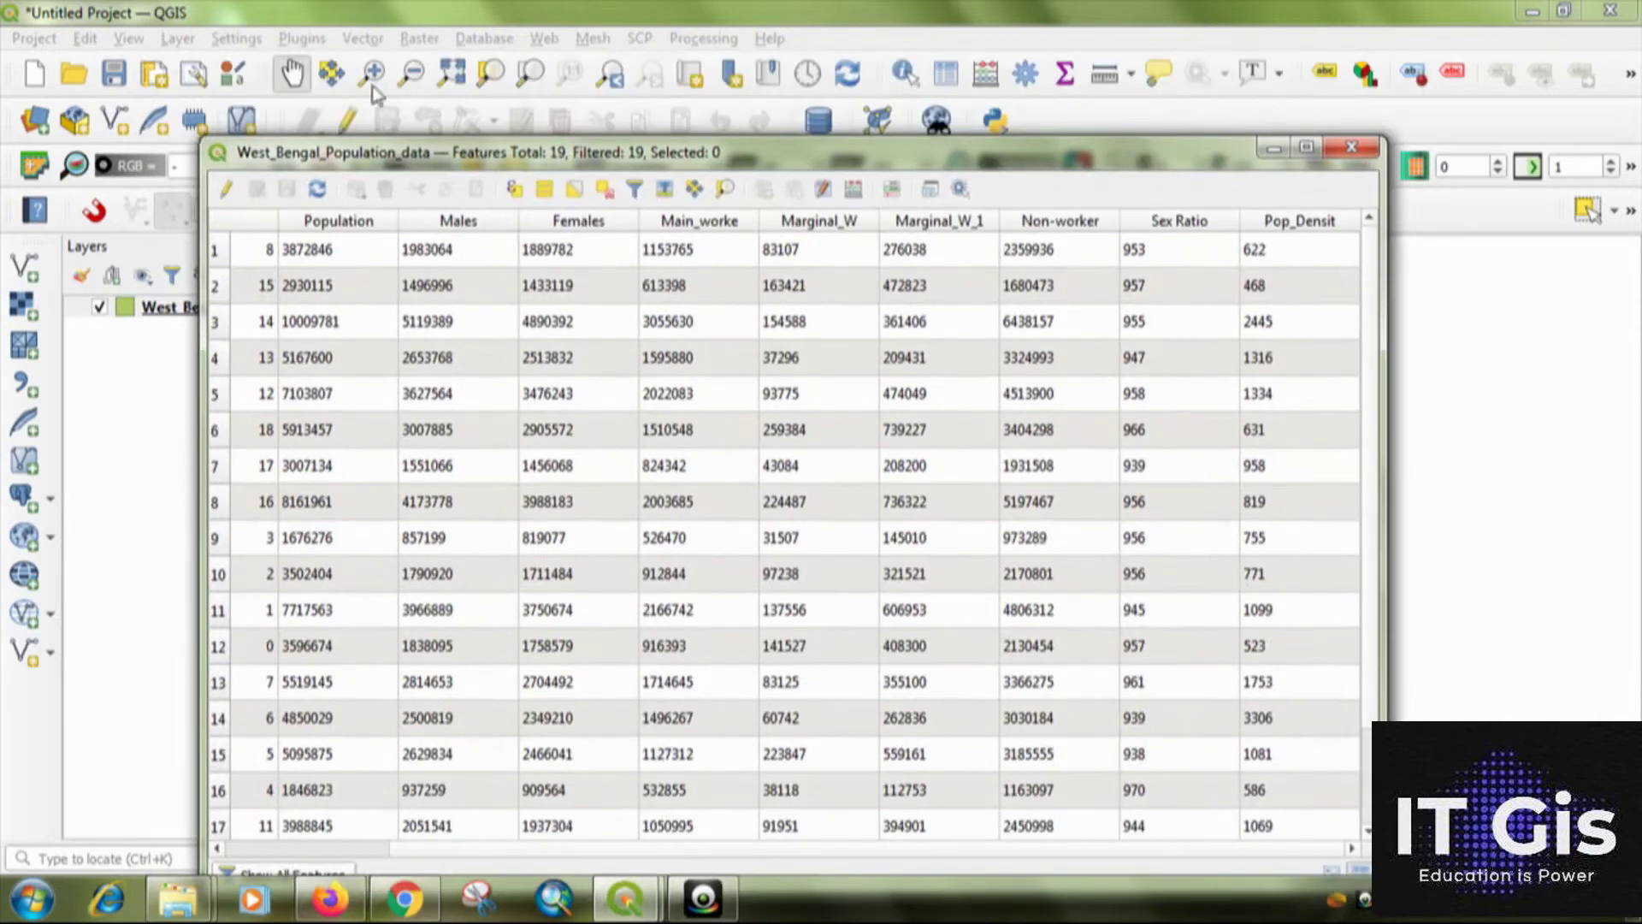
left_click(355, 122)
right_click(314, 306)
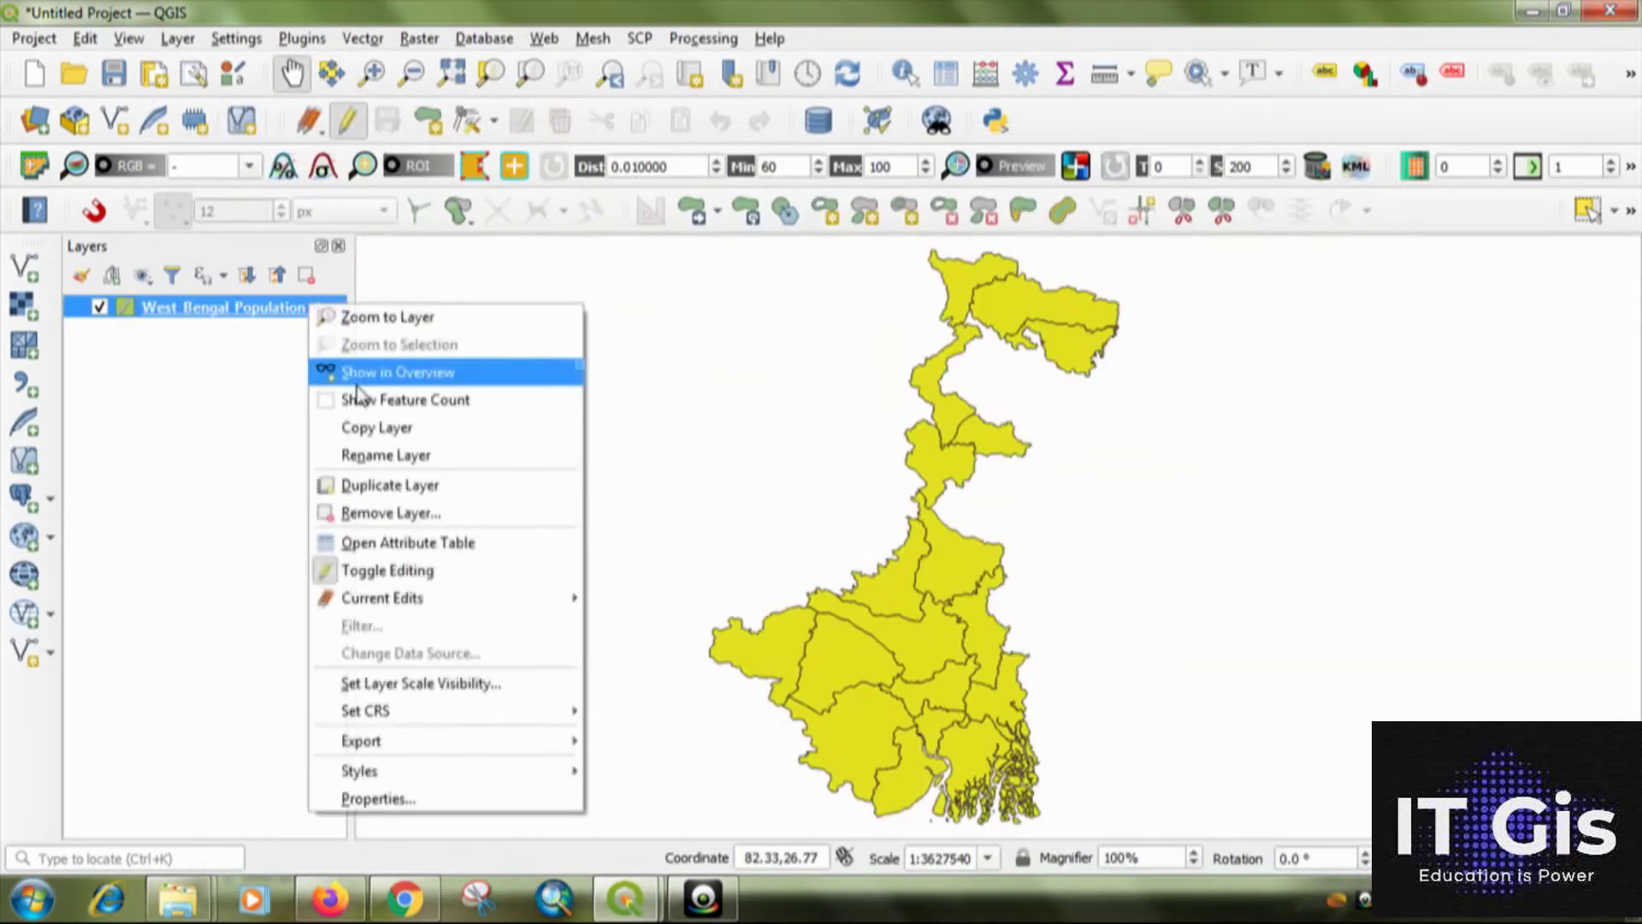
left_click(624, 898)
left_click(821, 787)
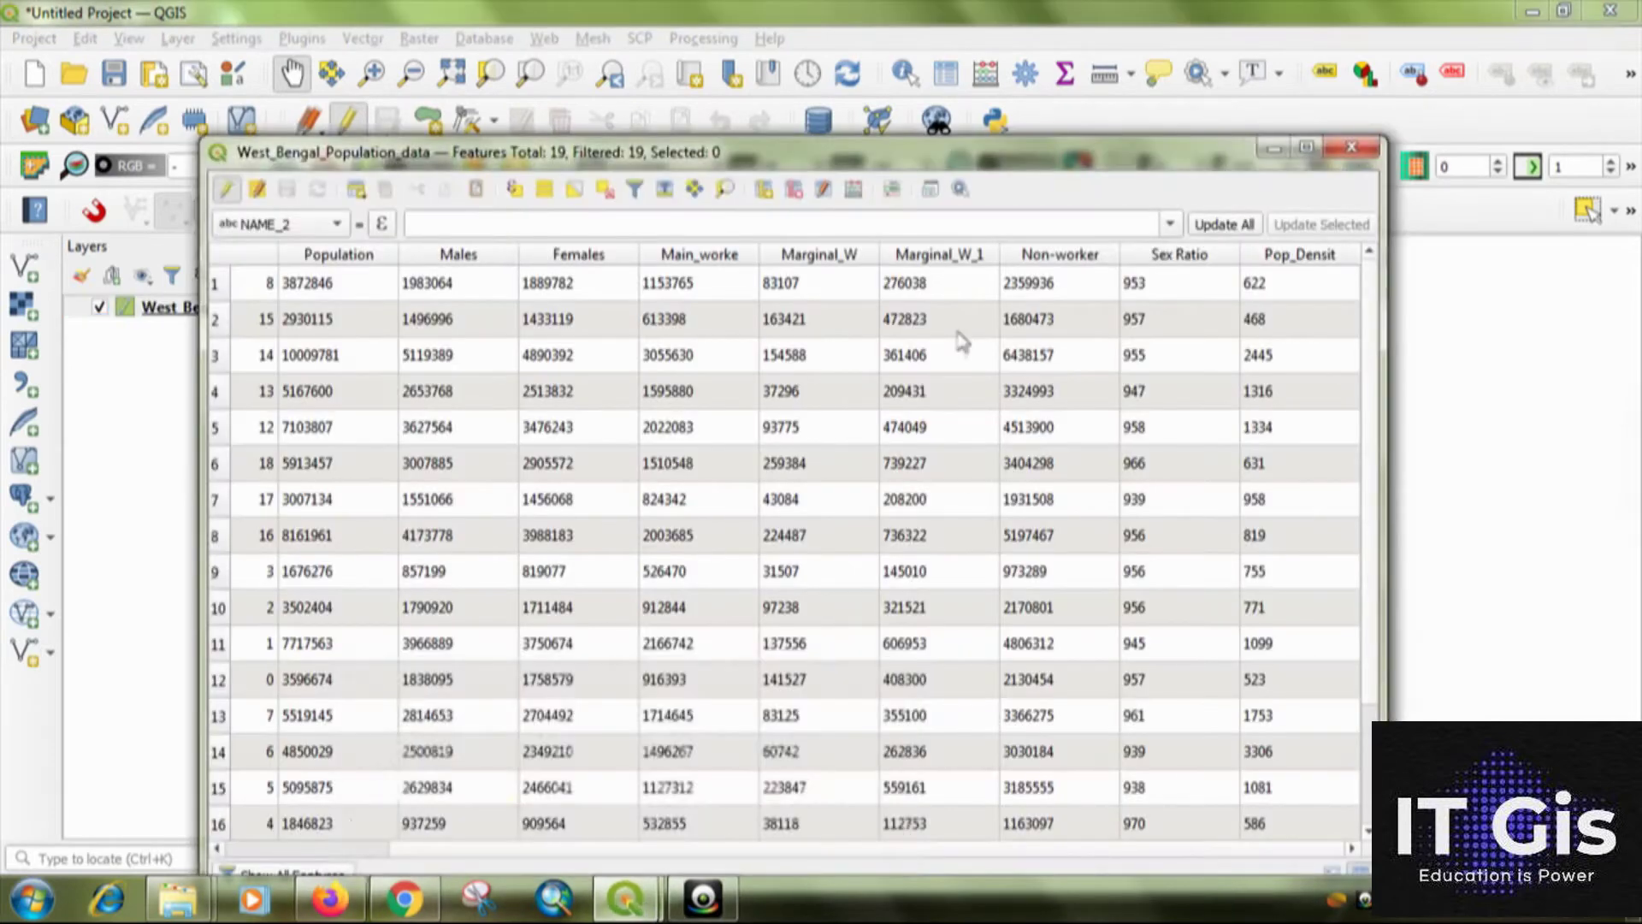
Add a whole-number (integer) field named Density with length 10.
left_click(764, 190)
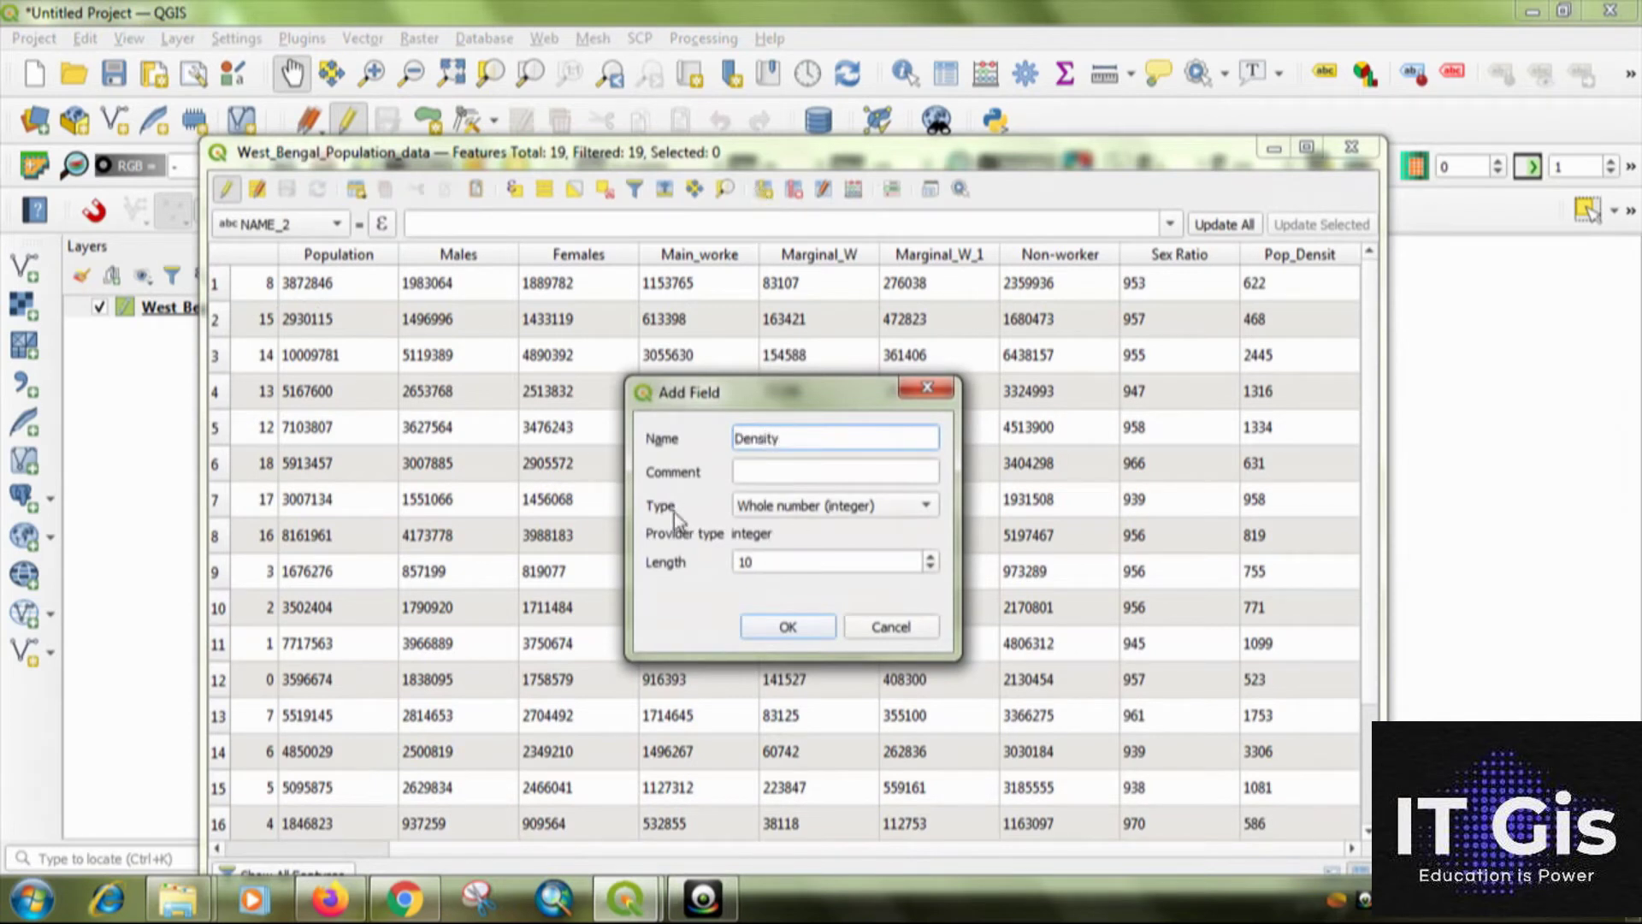
left_click(789, 511)
left_click(793, 508)
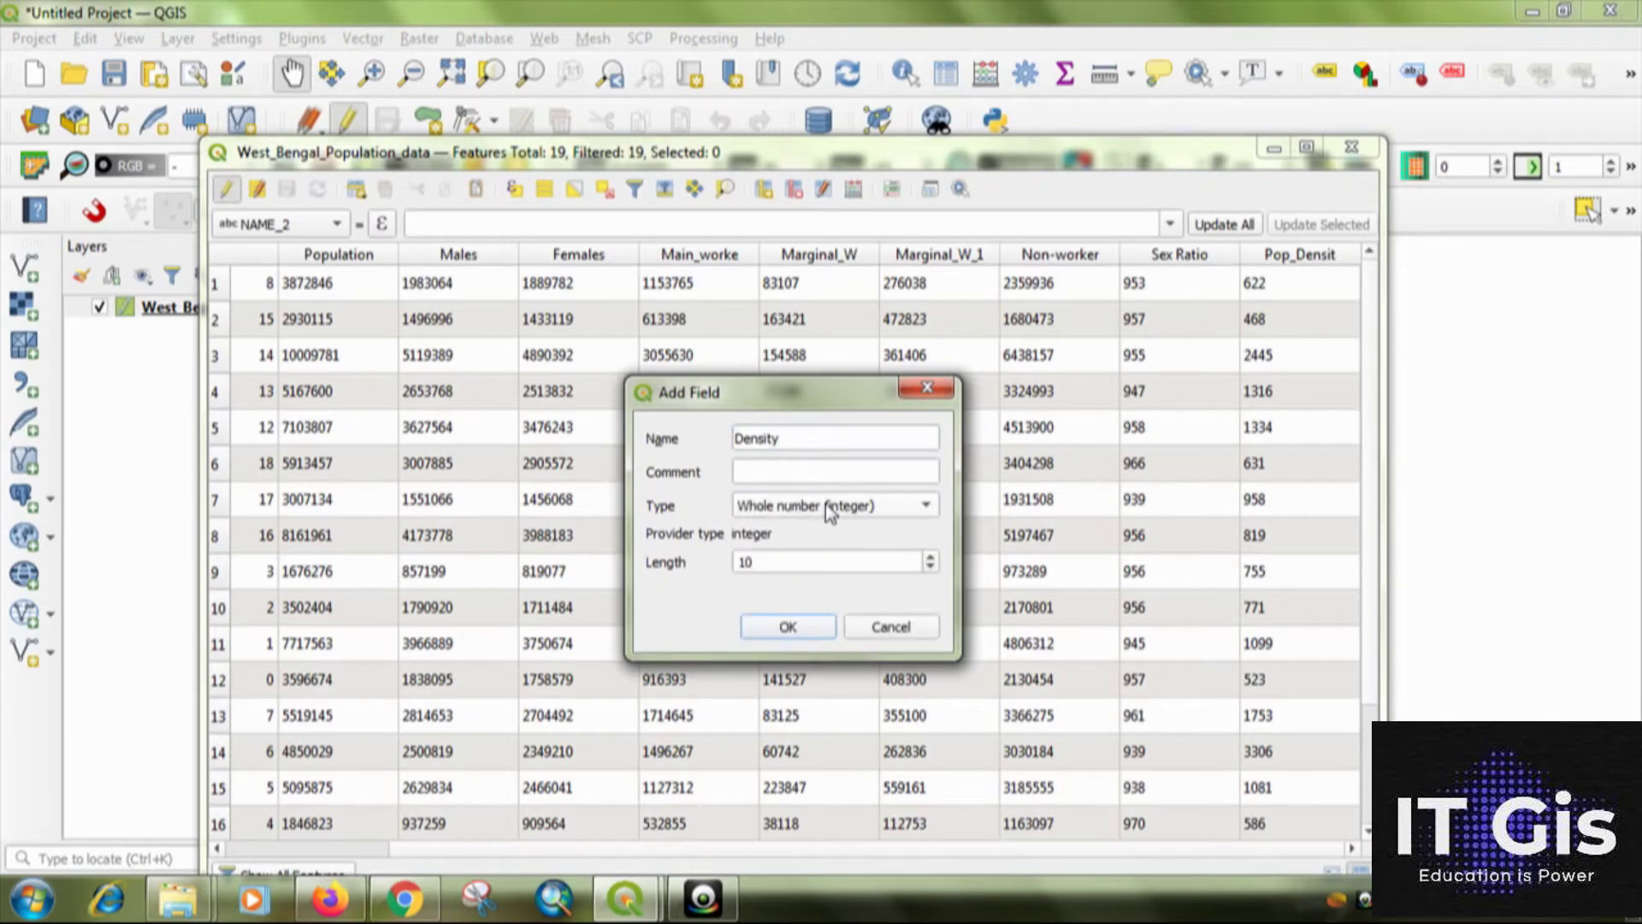
left_click(782, 627)
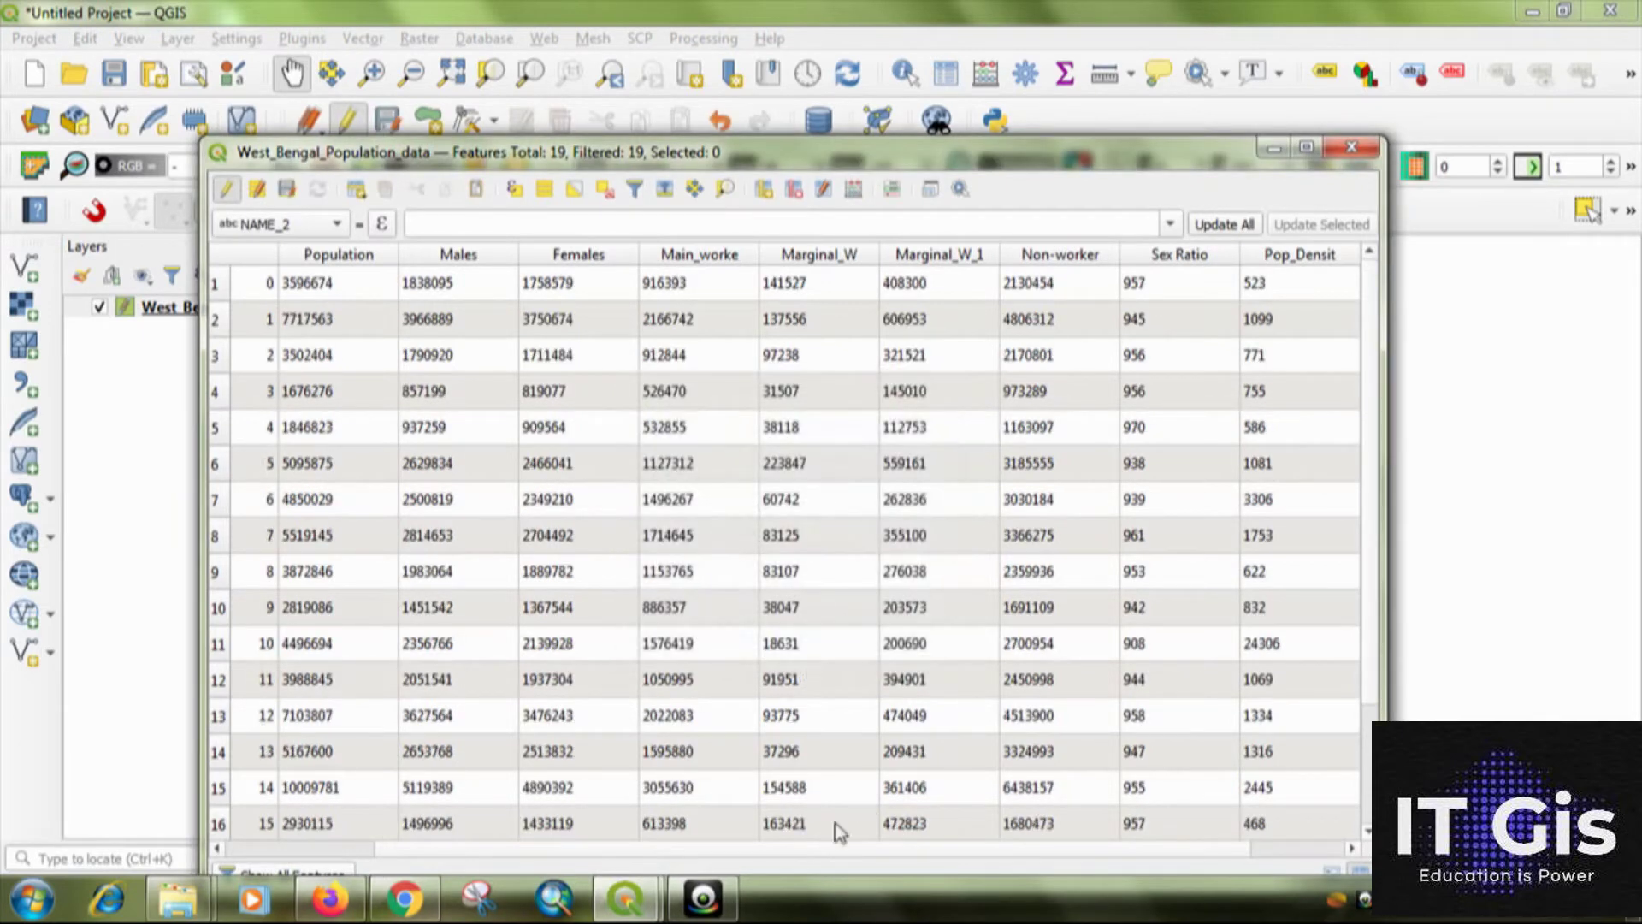
Update the existing Density field with the Pop_Densit expression in the Field Calculator.
scroll(803, 849, "right", 2)
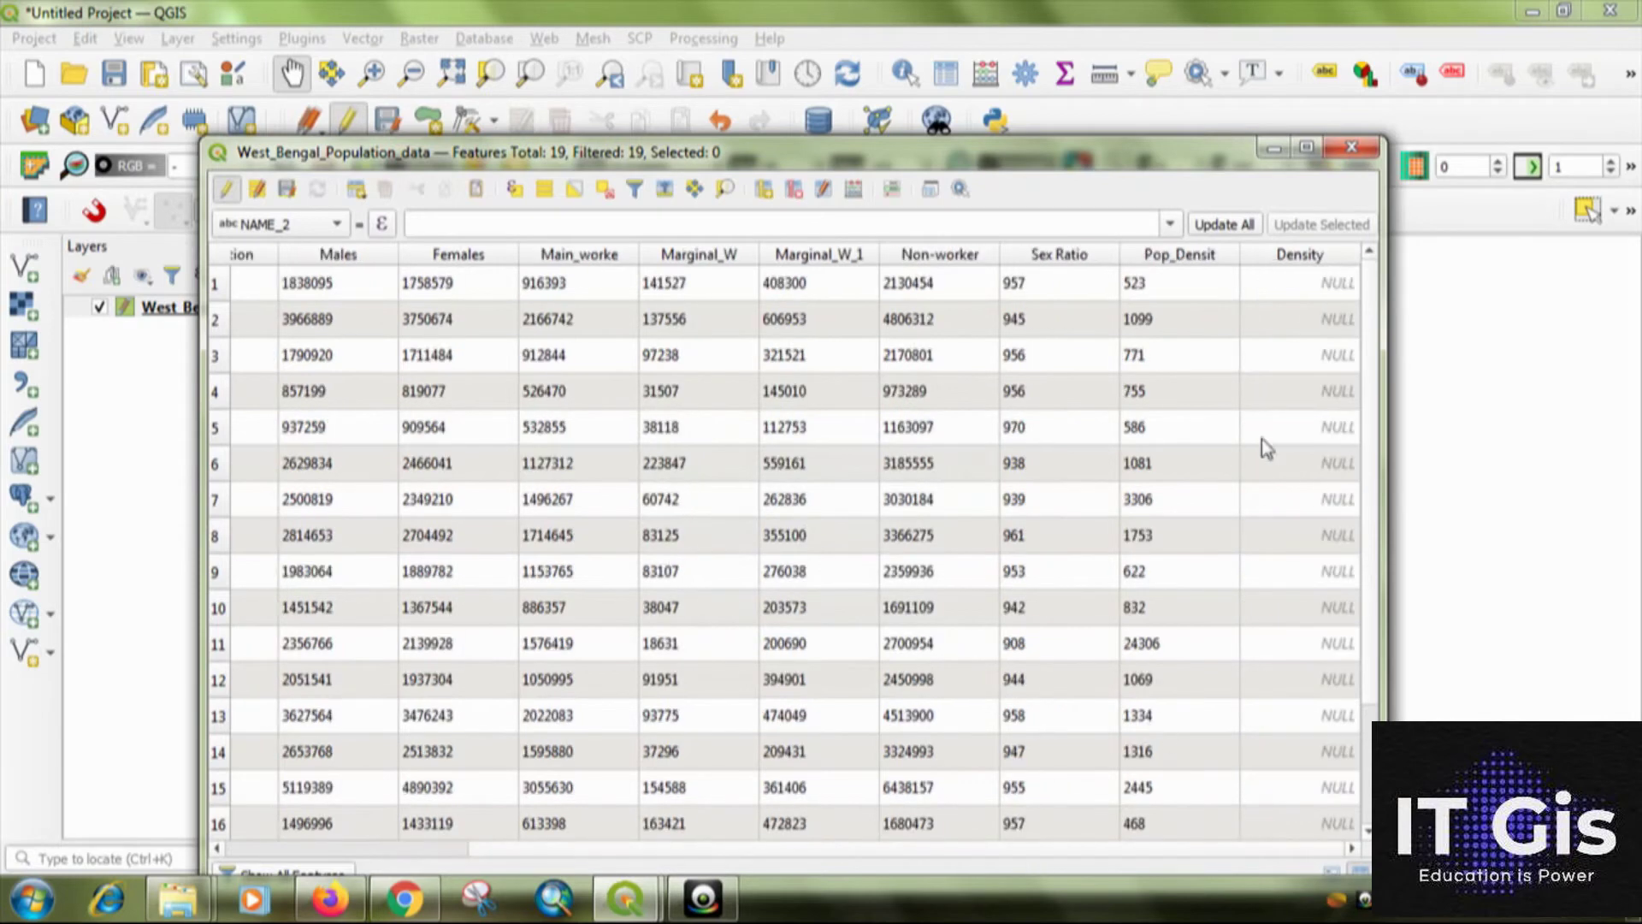
left_click(1307, 266)
left_click(854, 193)
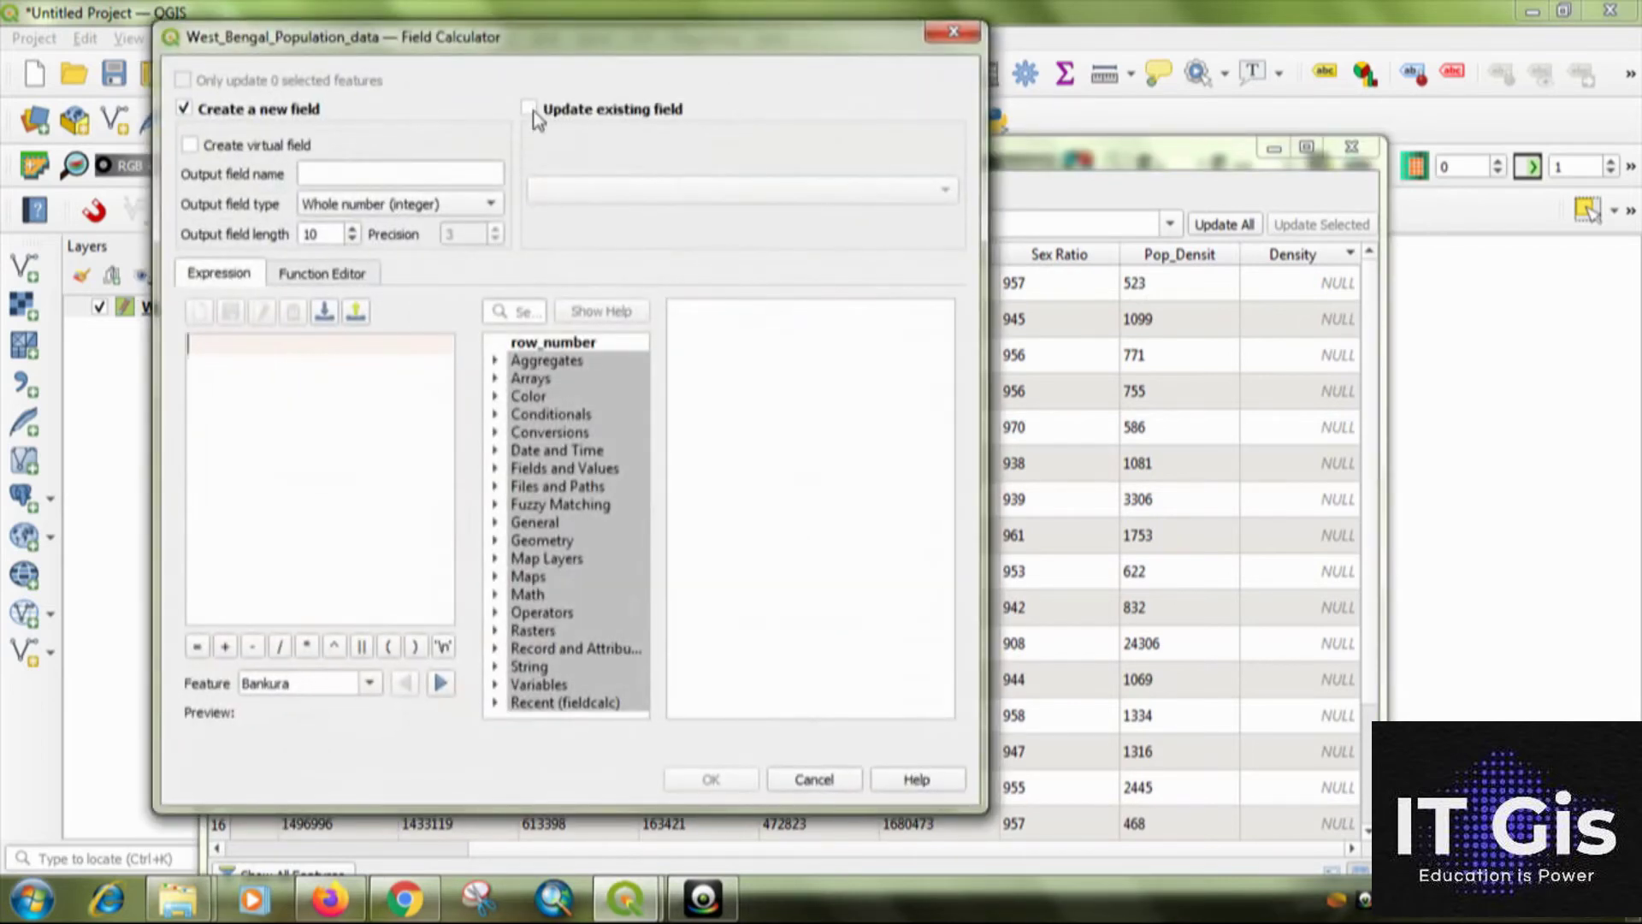
left_click(531, 111)
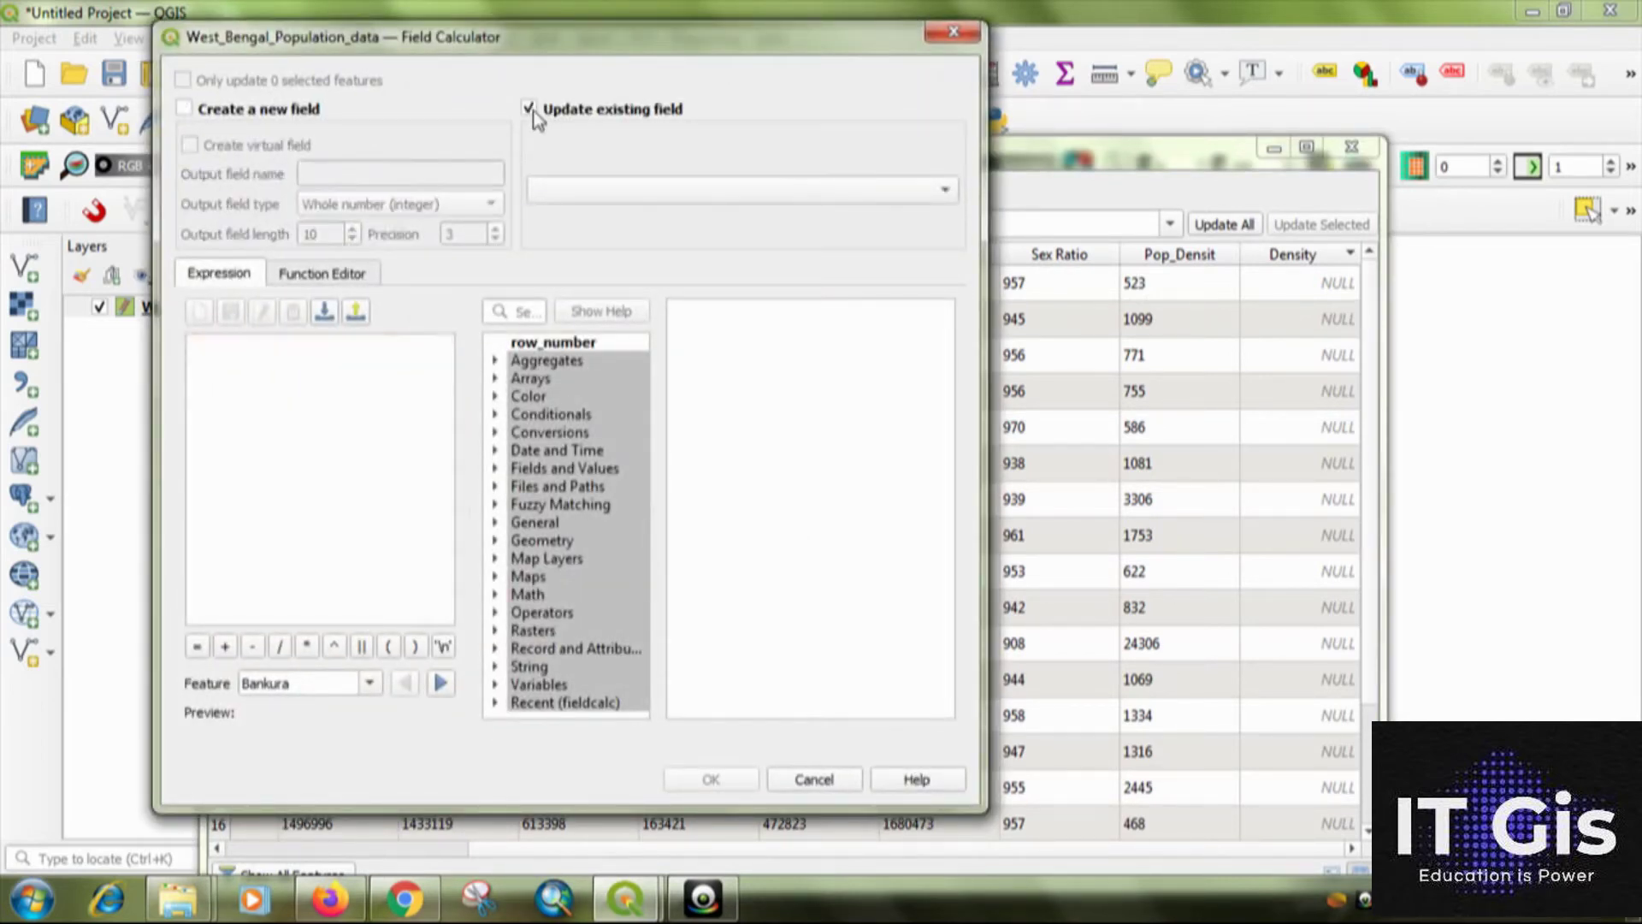
left_click(592, 195)
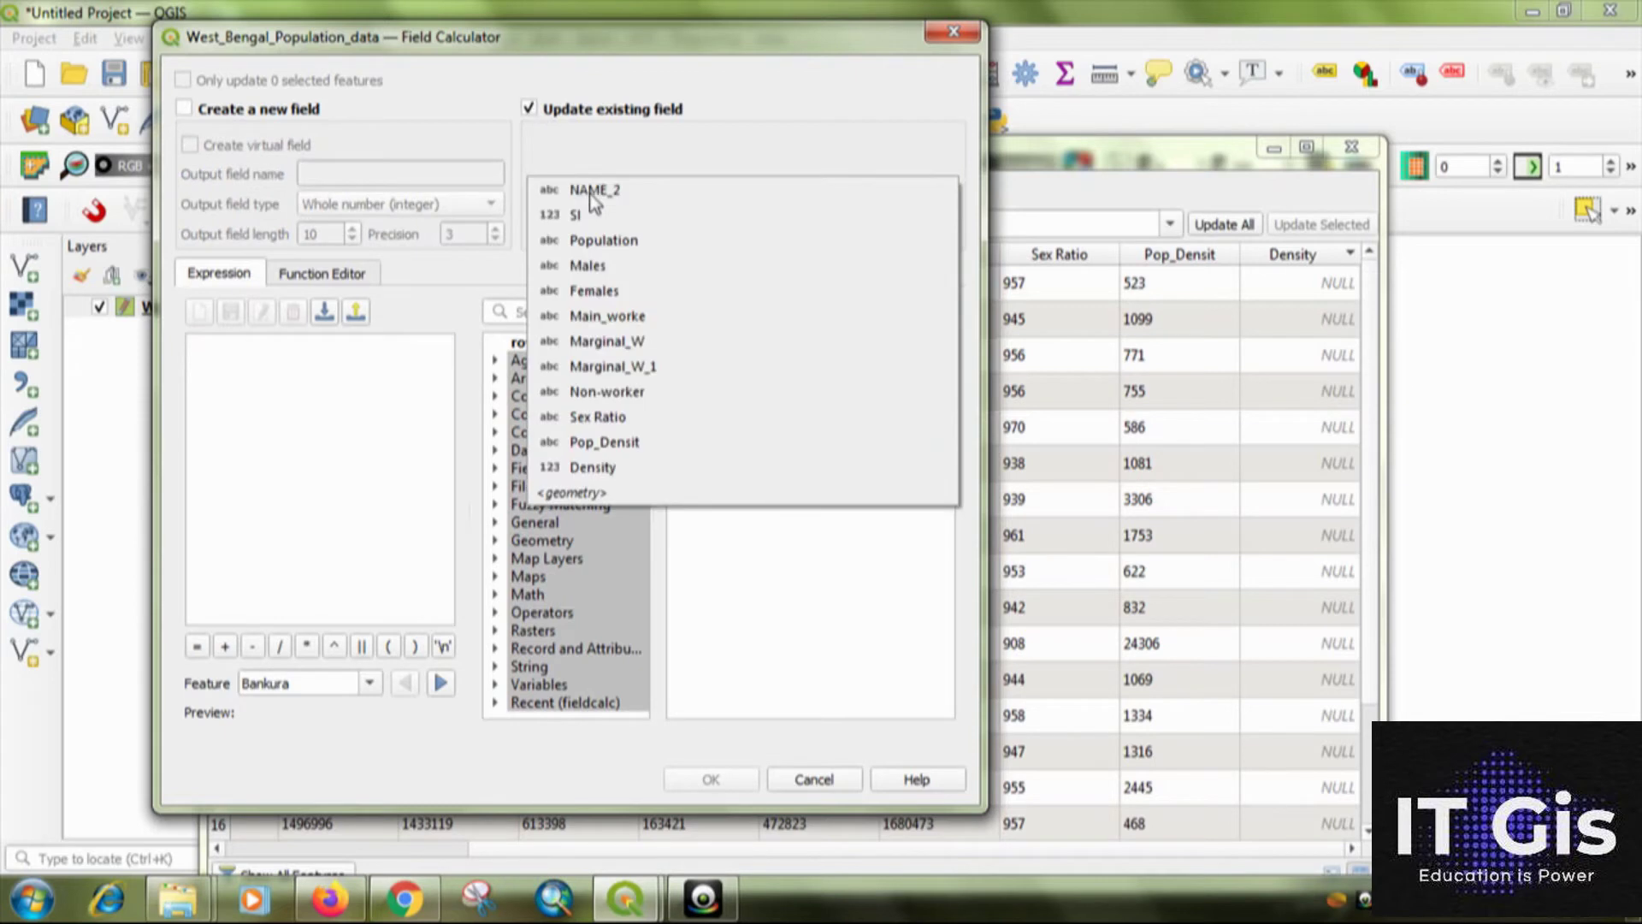
left_click(608, 467)
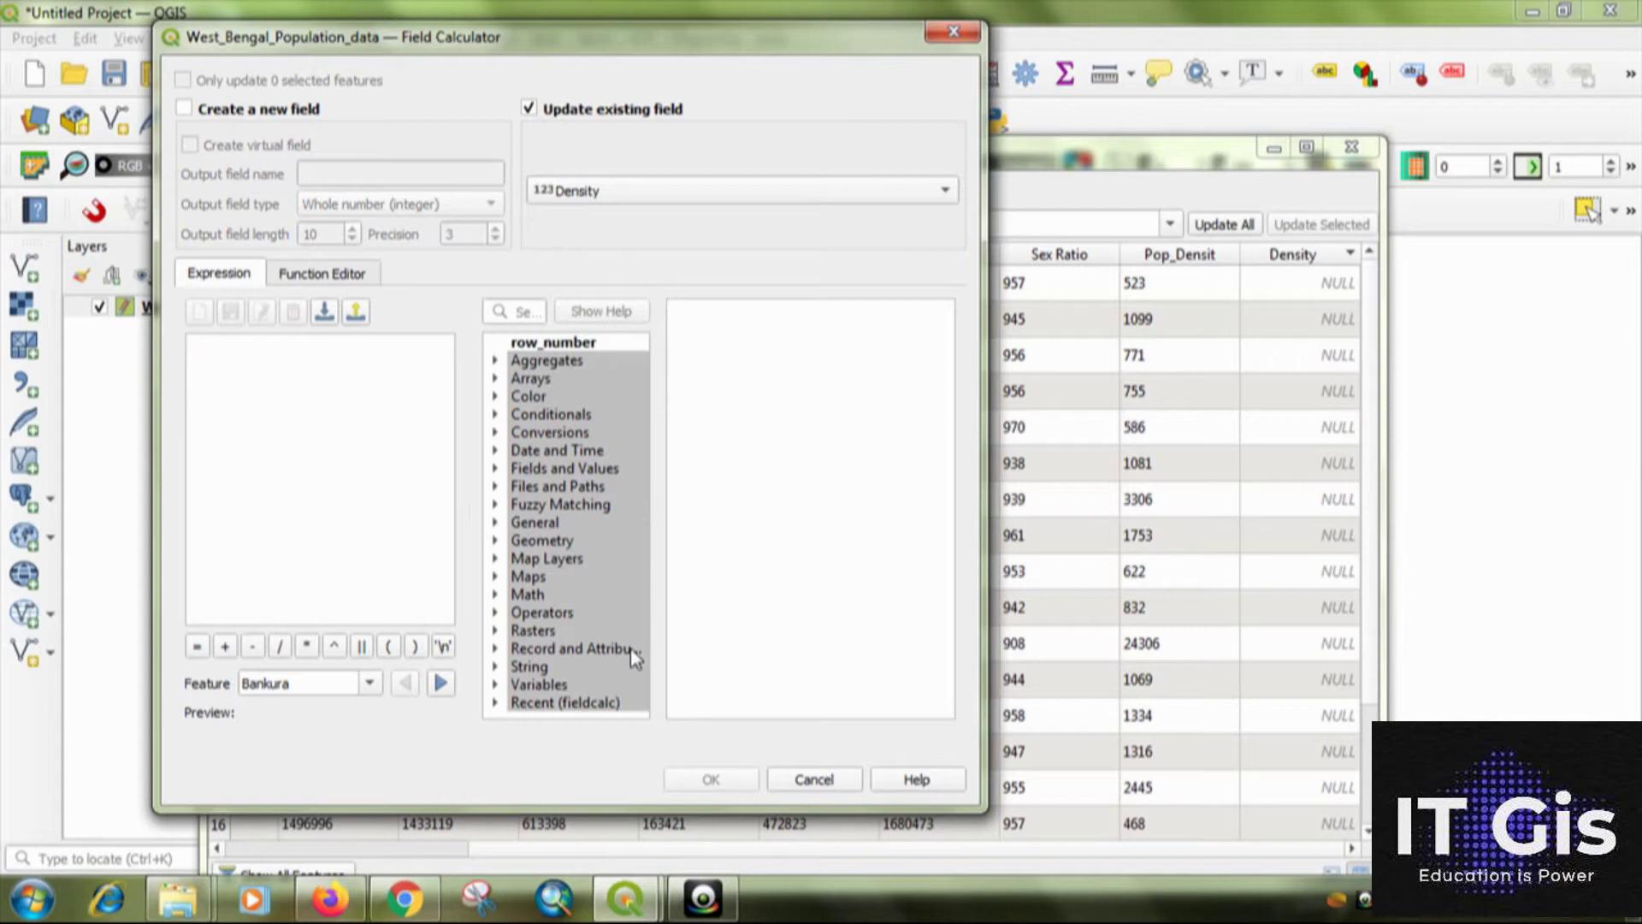
left_click(495, 468)
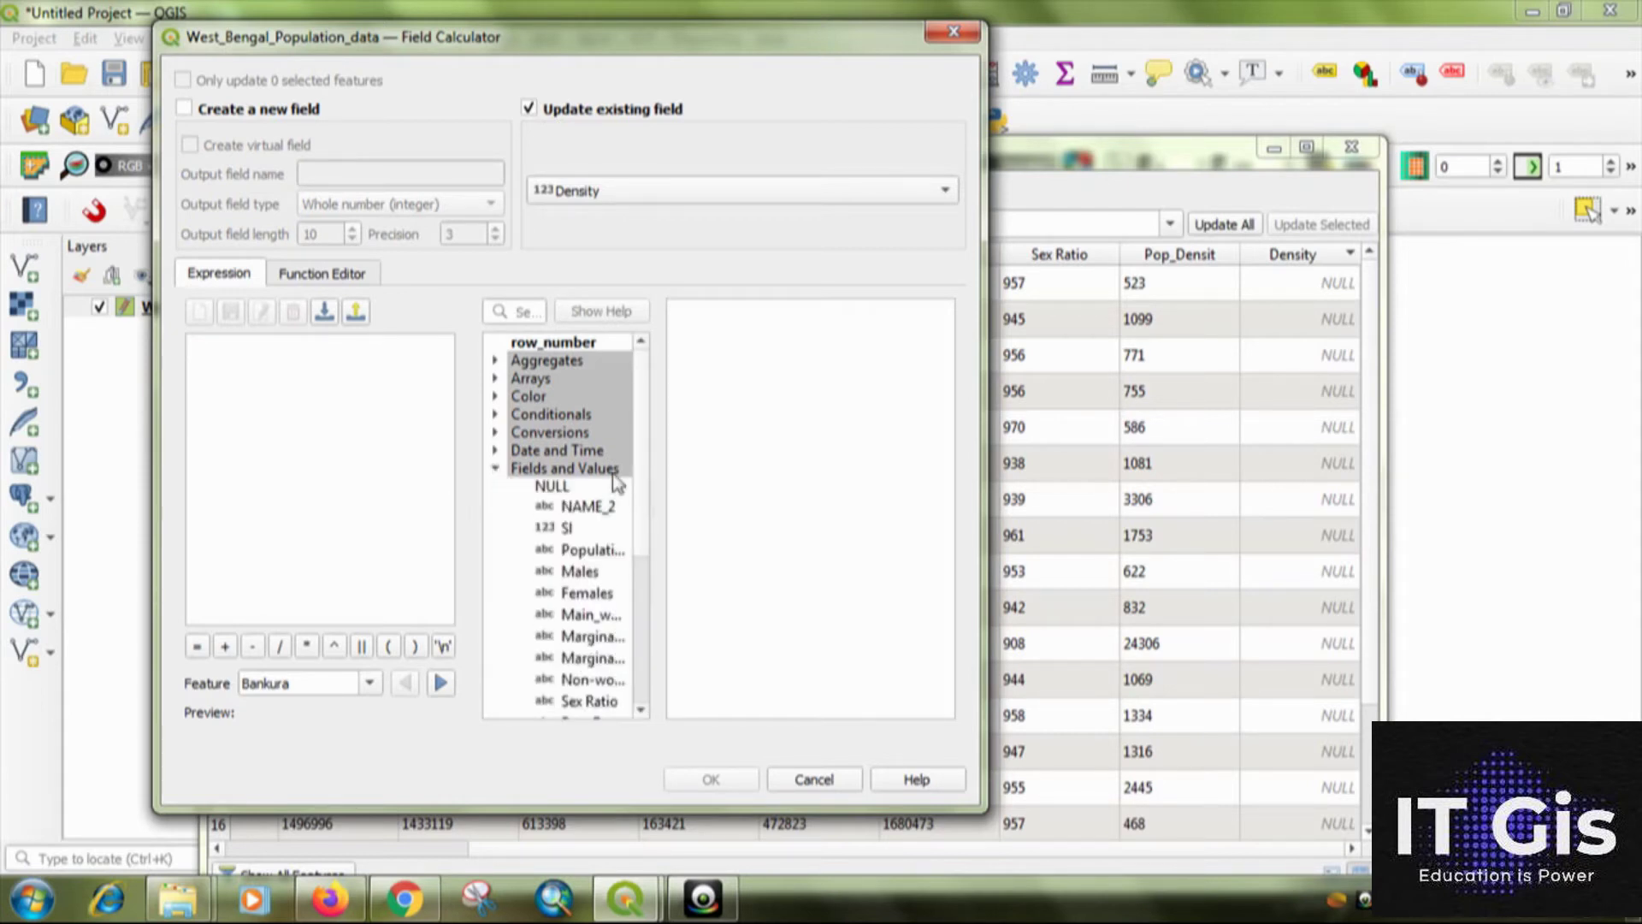
scroll(621, 557, "down", 2)
scroll(621, 557, "down", 1)
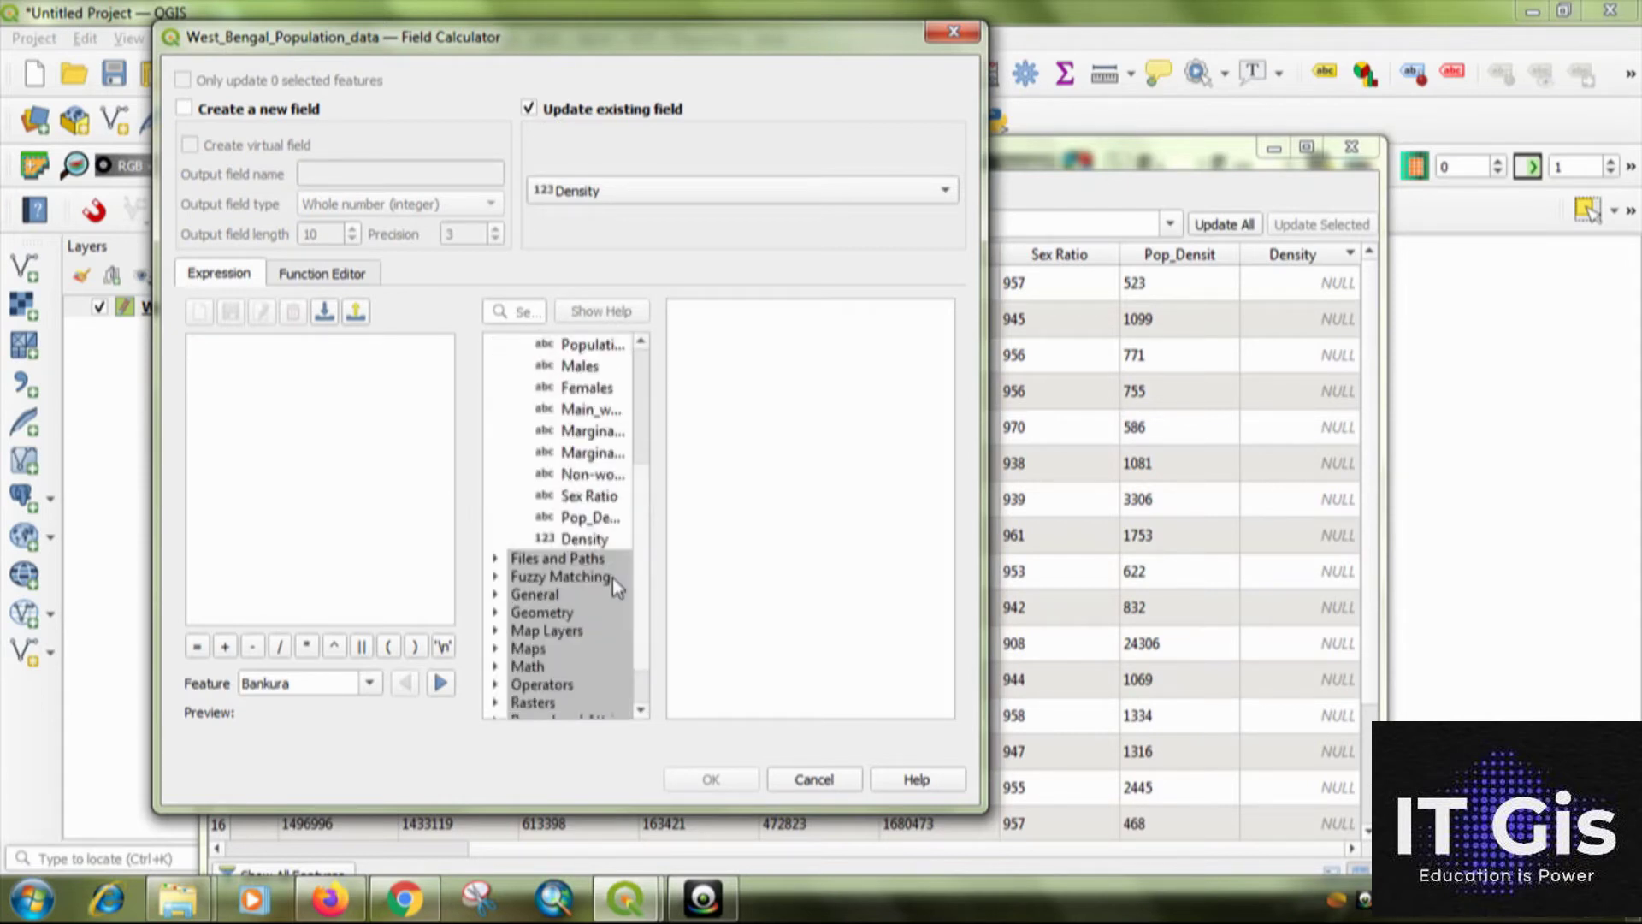
left_click(586, 518)
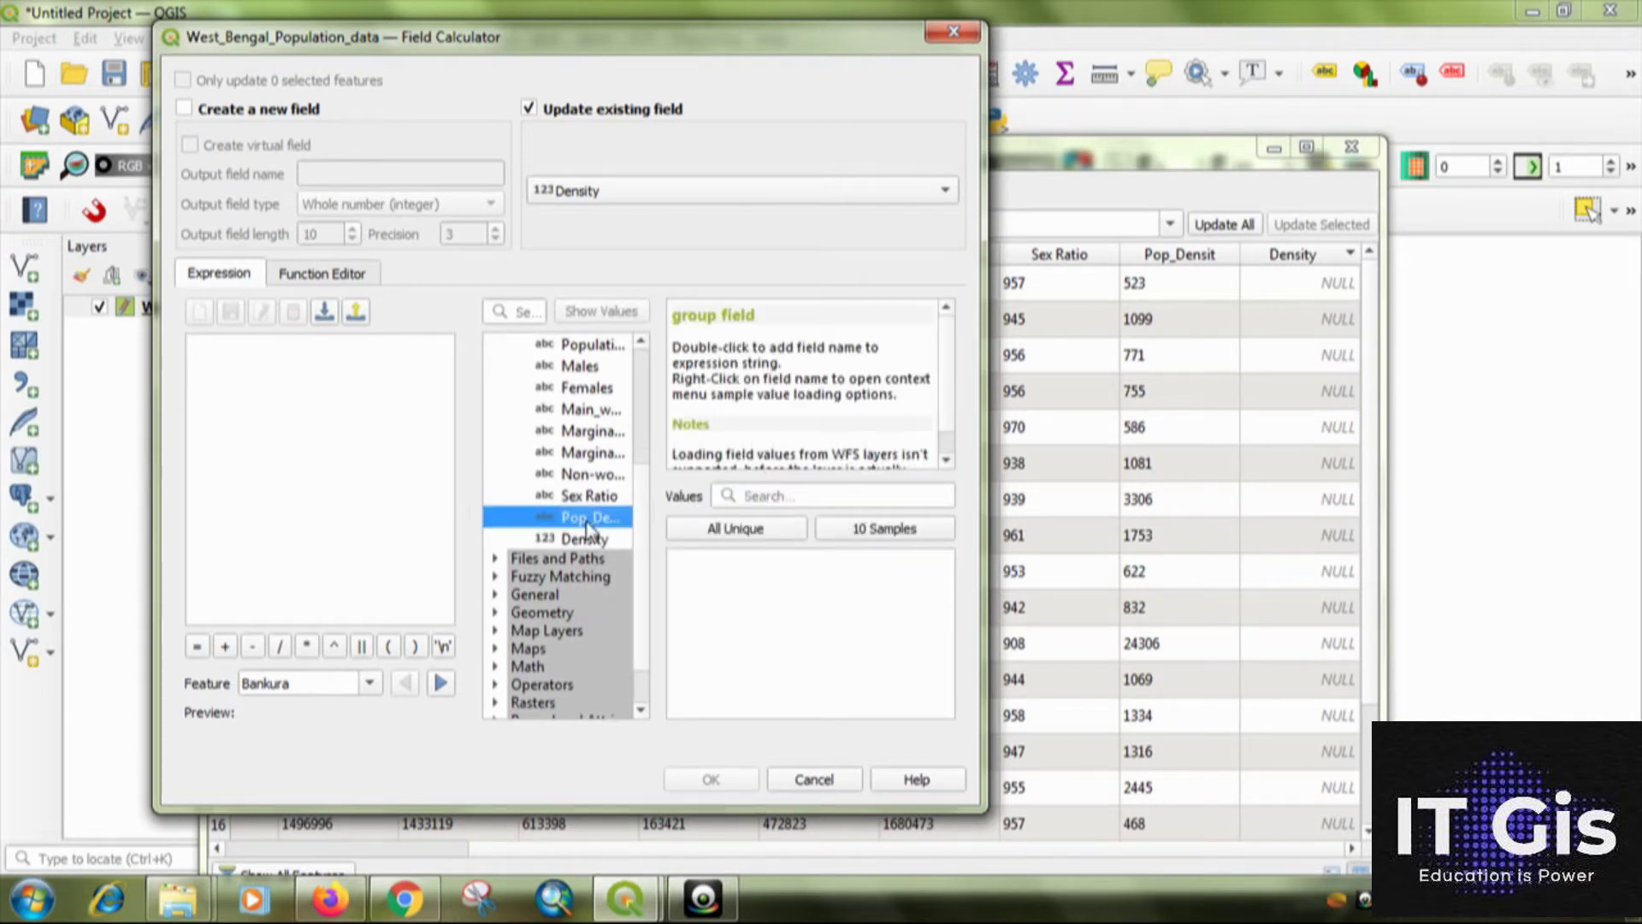
double_click(587, 519)
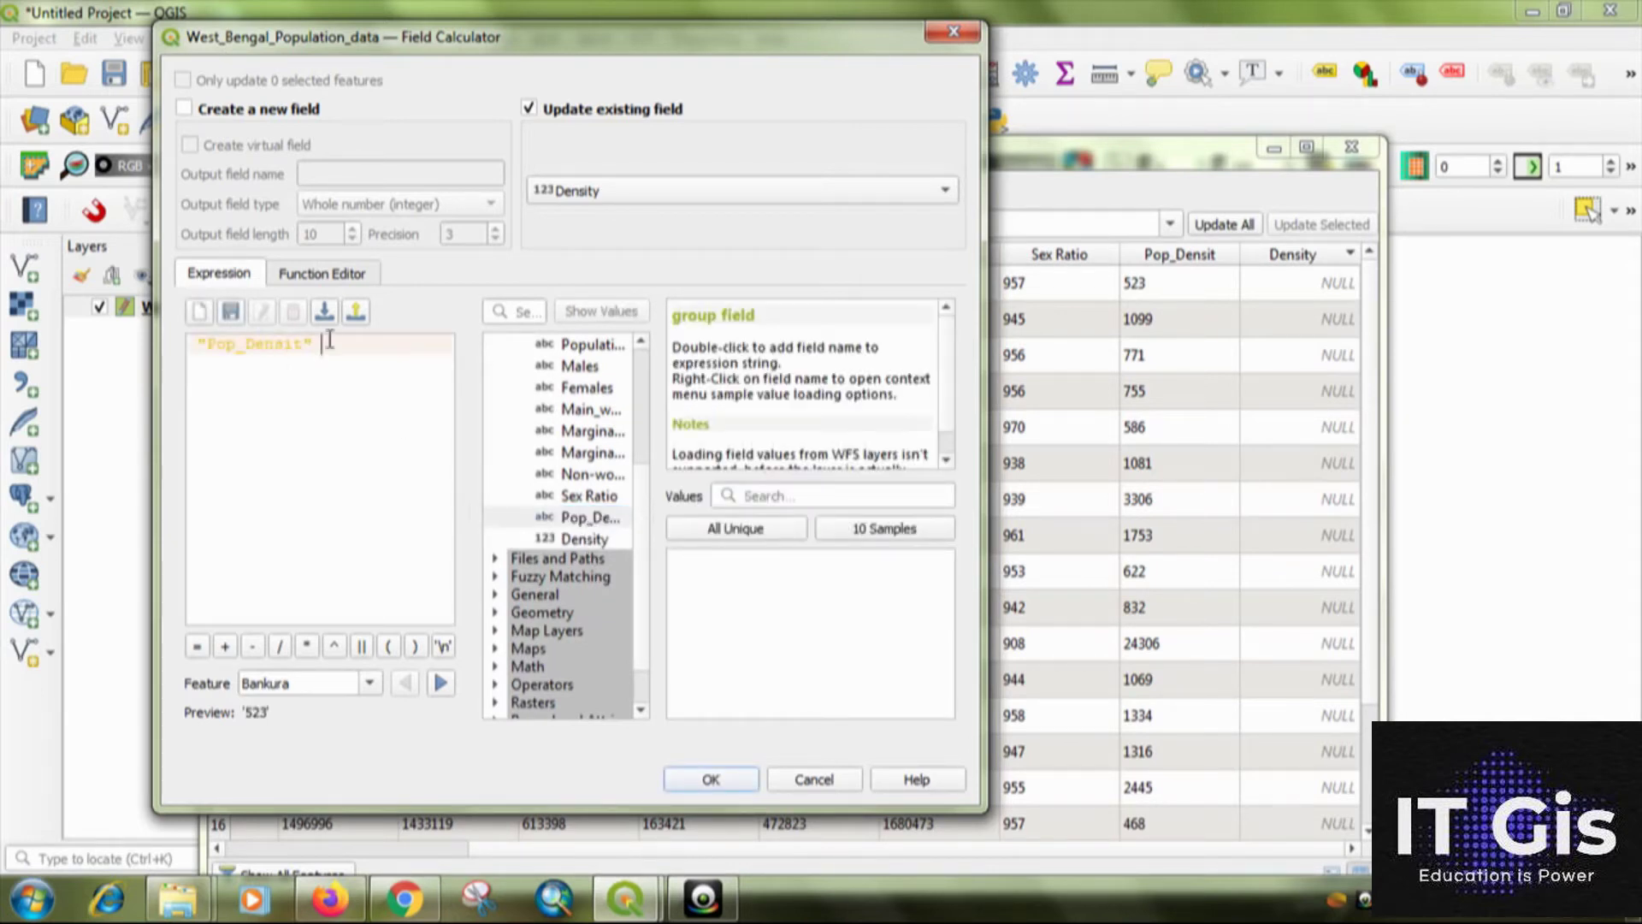
left_click(710, 780)
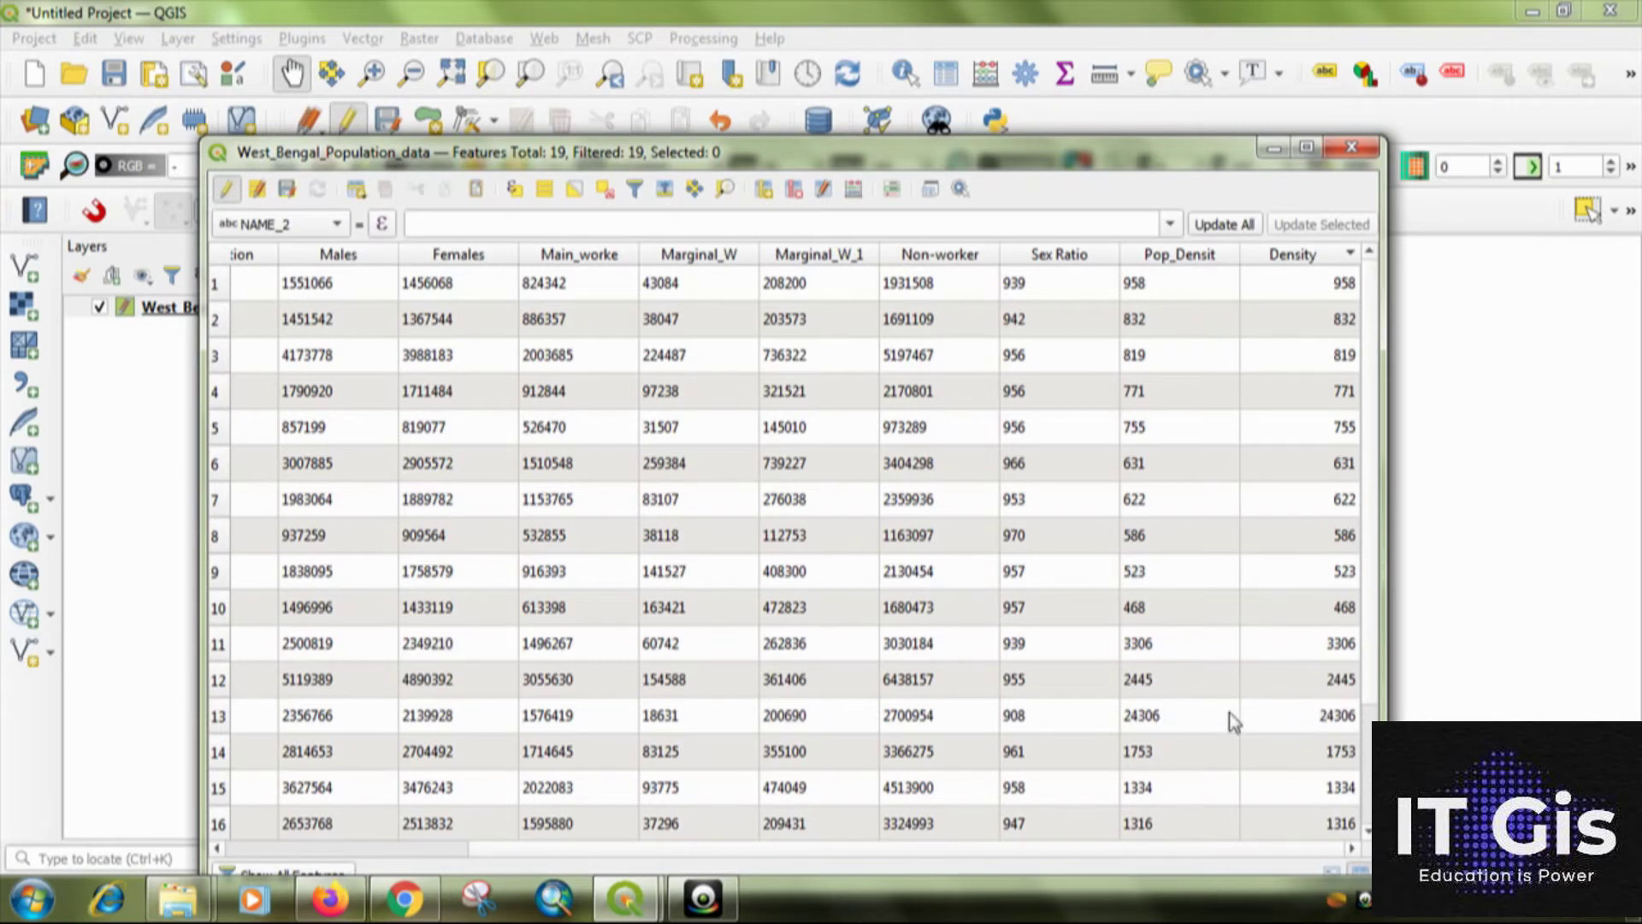
Close the attribute table and save the layer edits.
scroll(1373, 376, "down", 1)
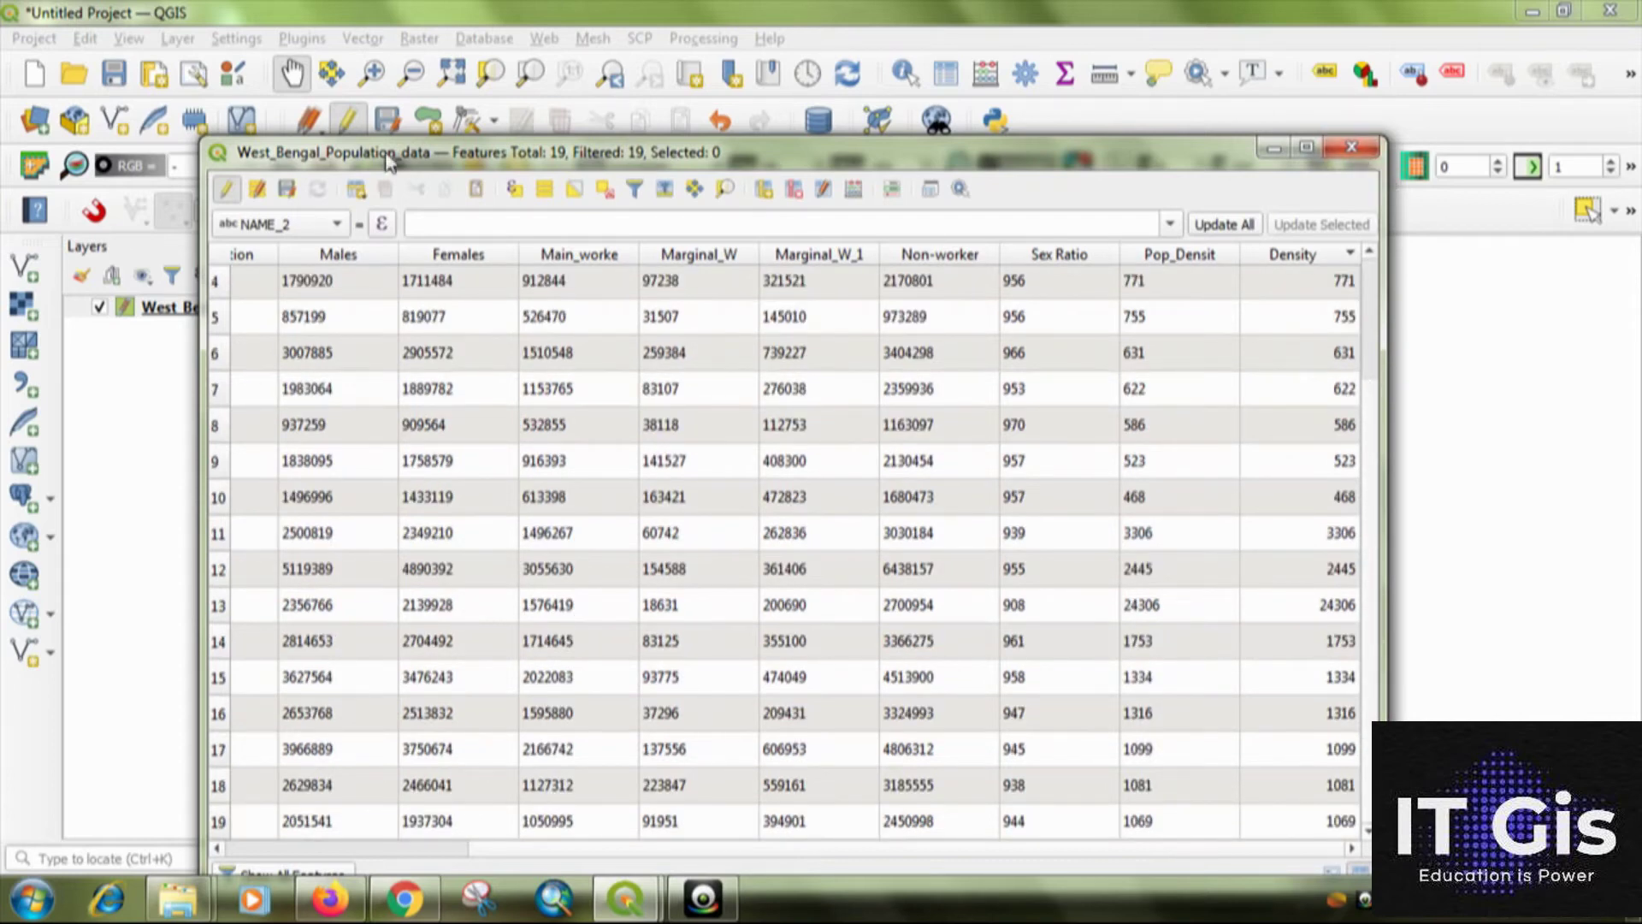
left_click(383, 127)
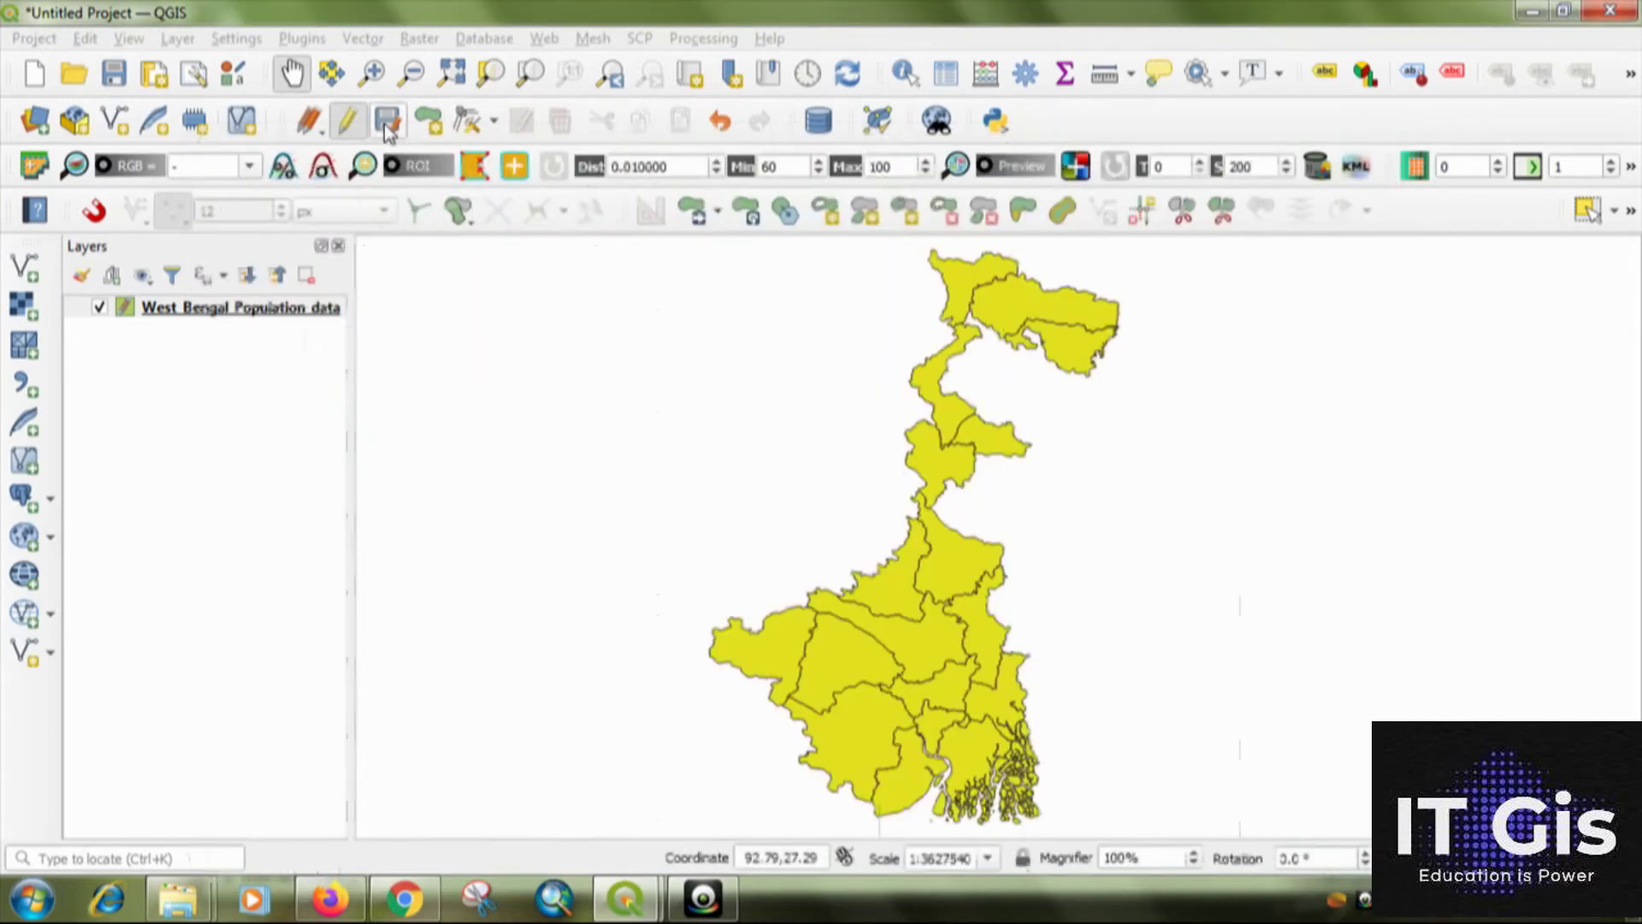
left_click(255, 310)
Set the West Bengal layer's Symbology to Graduated with Density as the Value.
right_click(255, 310)
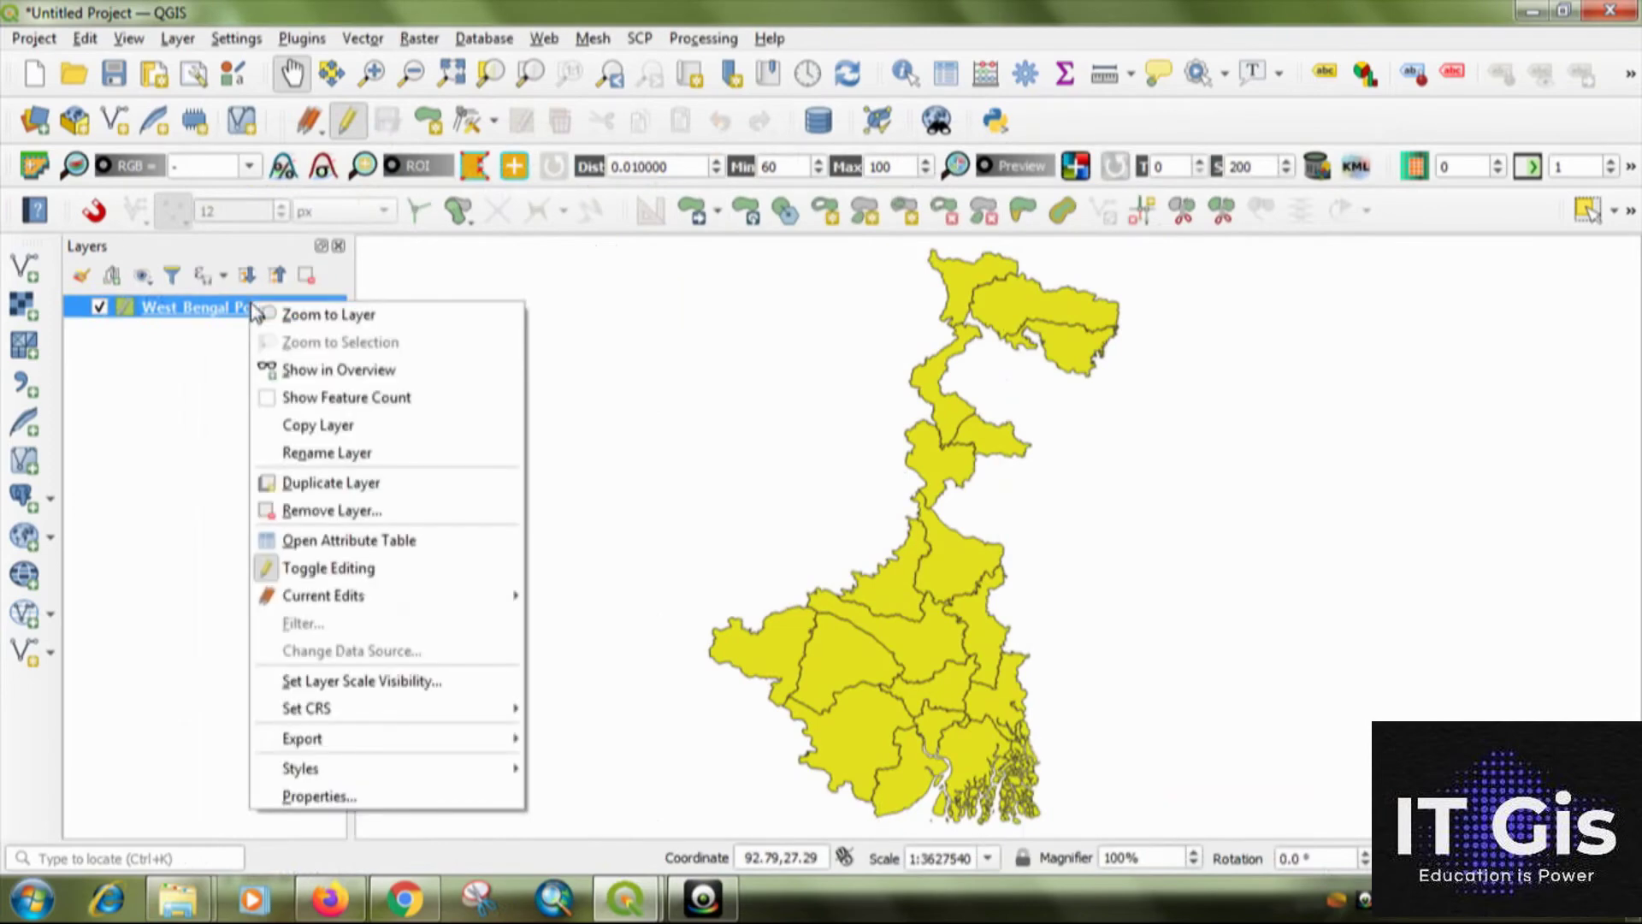
left_click(316, 803)
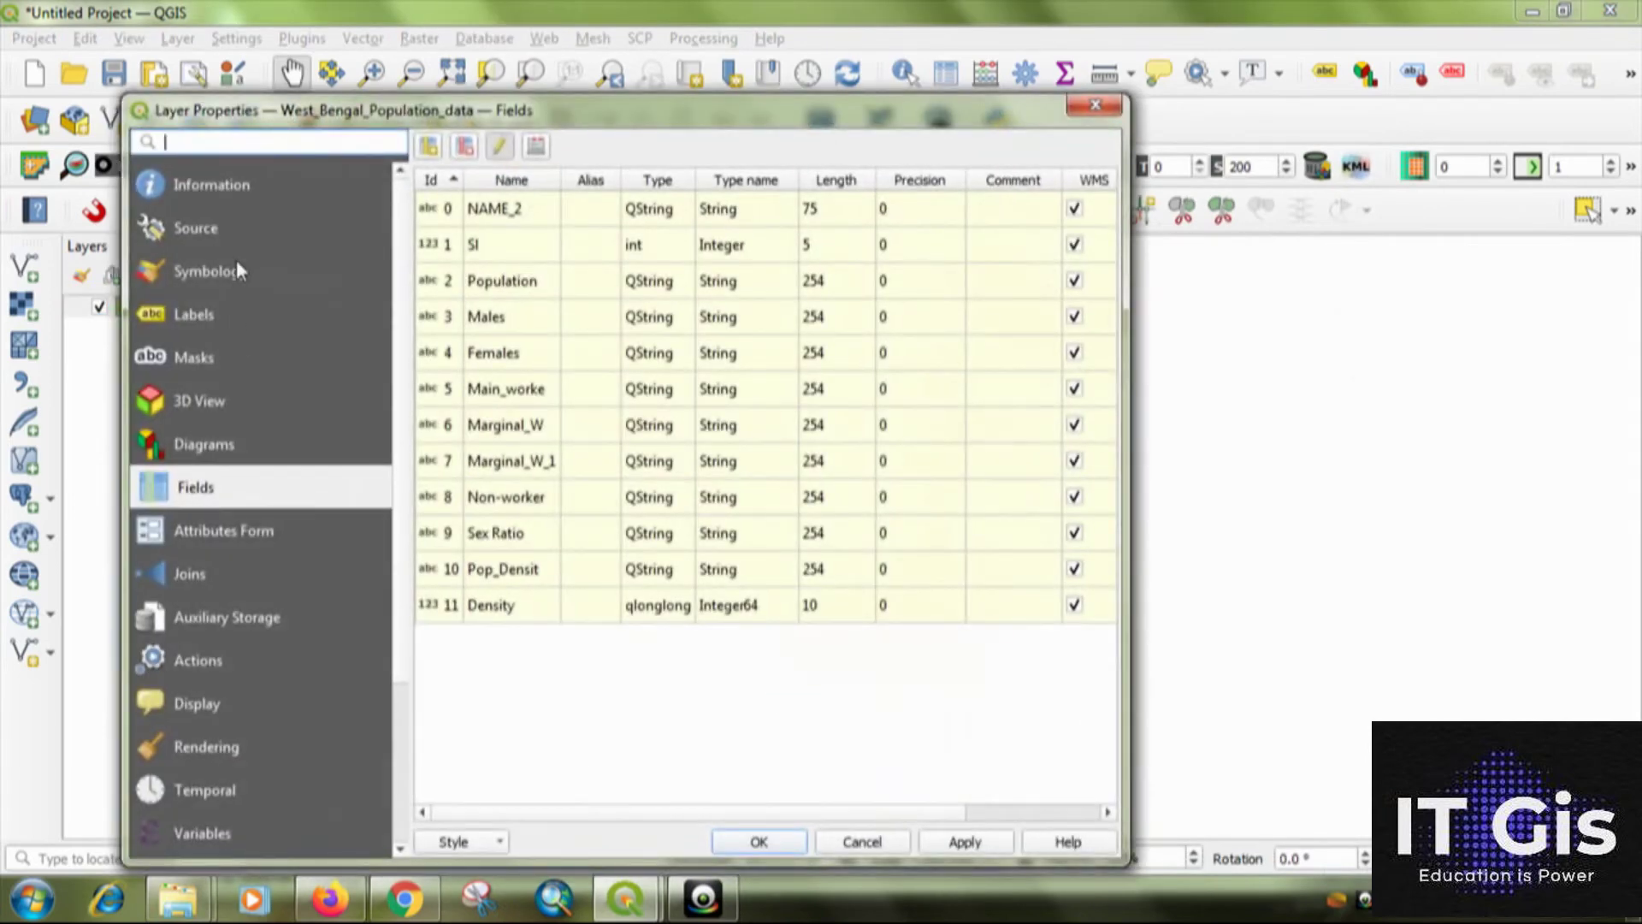
left_click(238, 269)
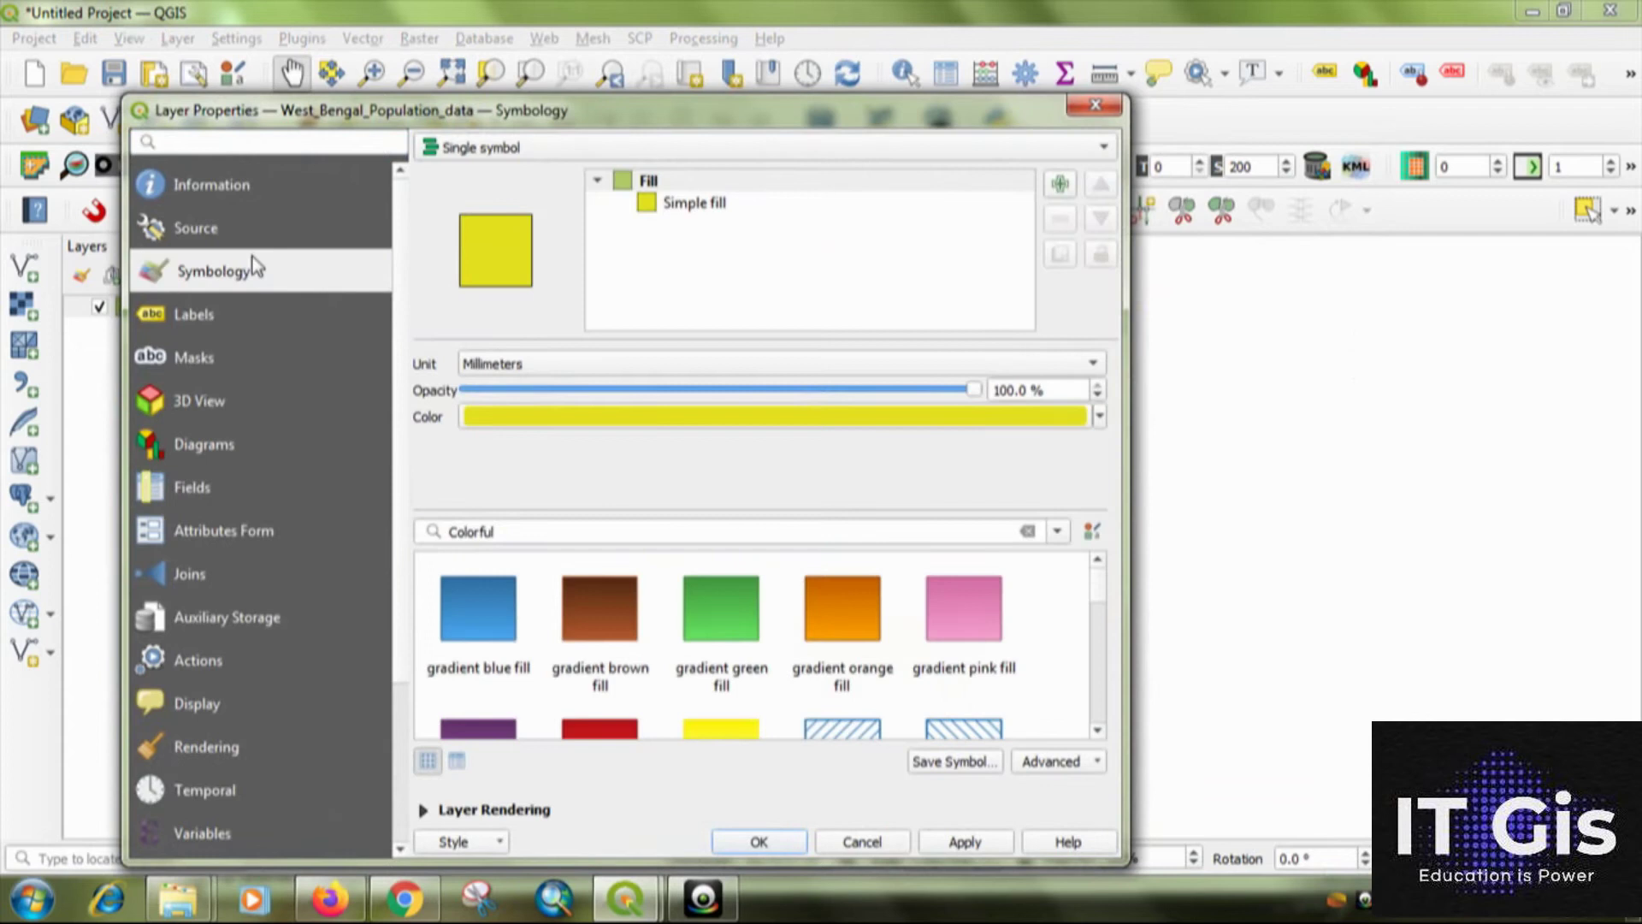
left_click(563, 162)
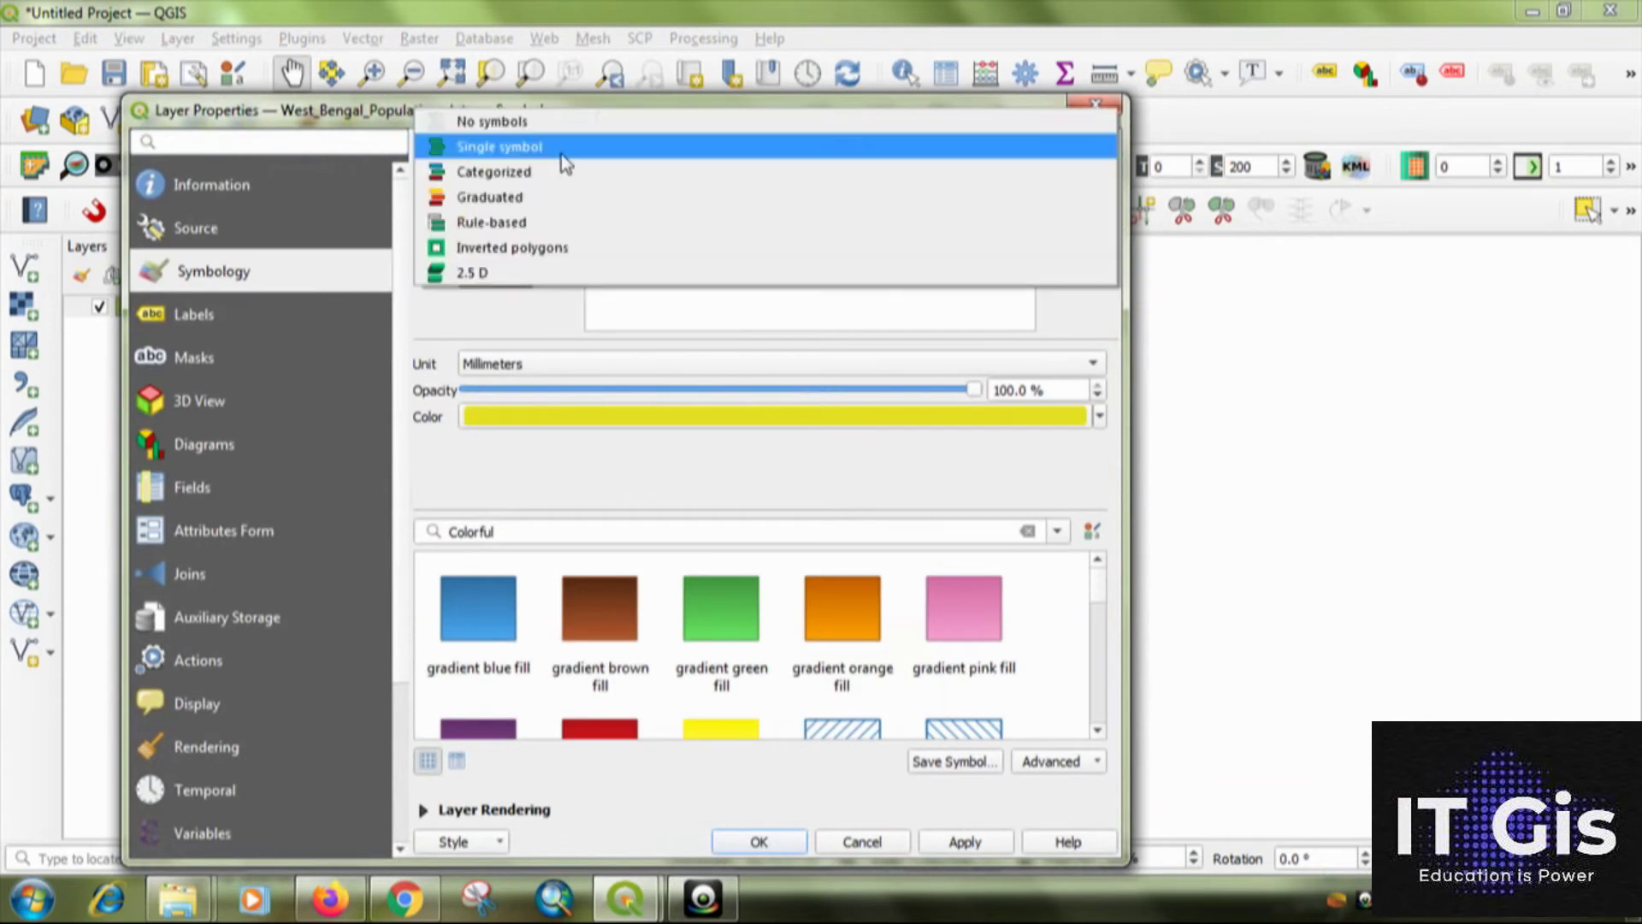
left_click(552, 201)
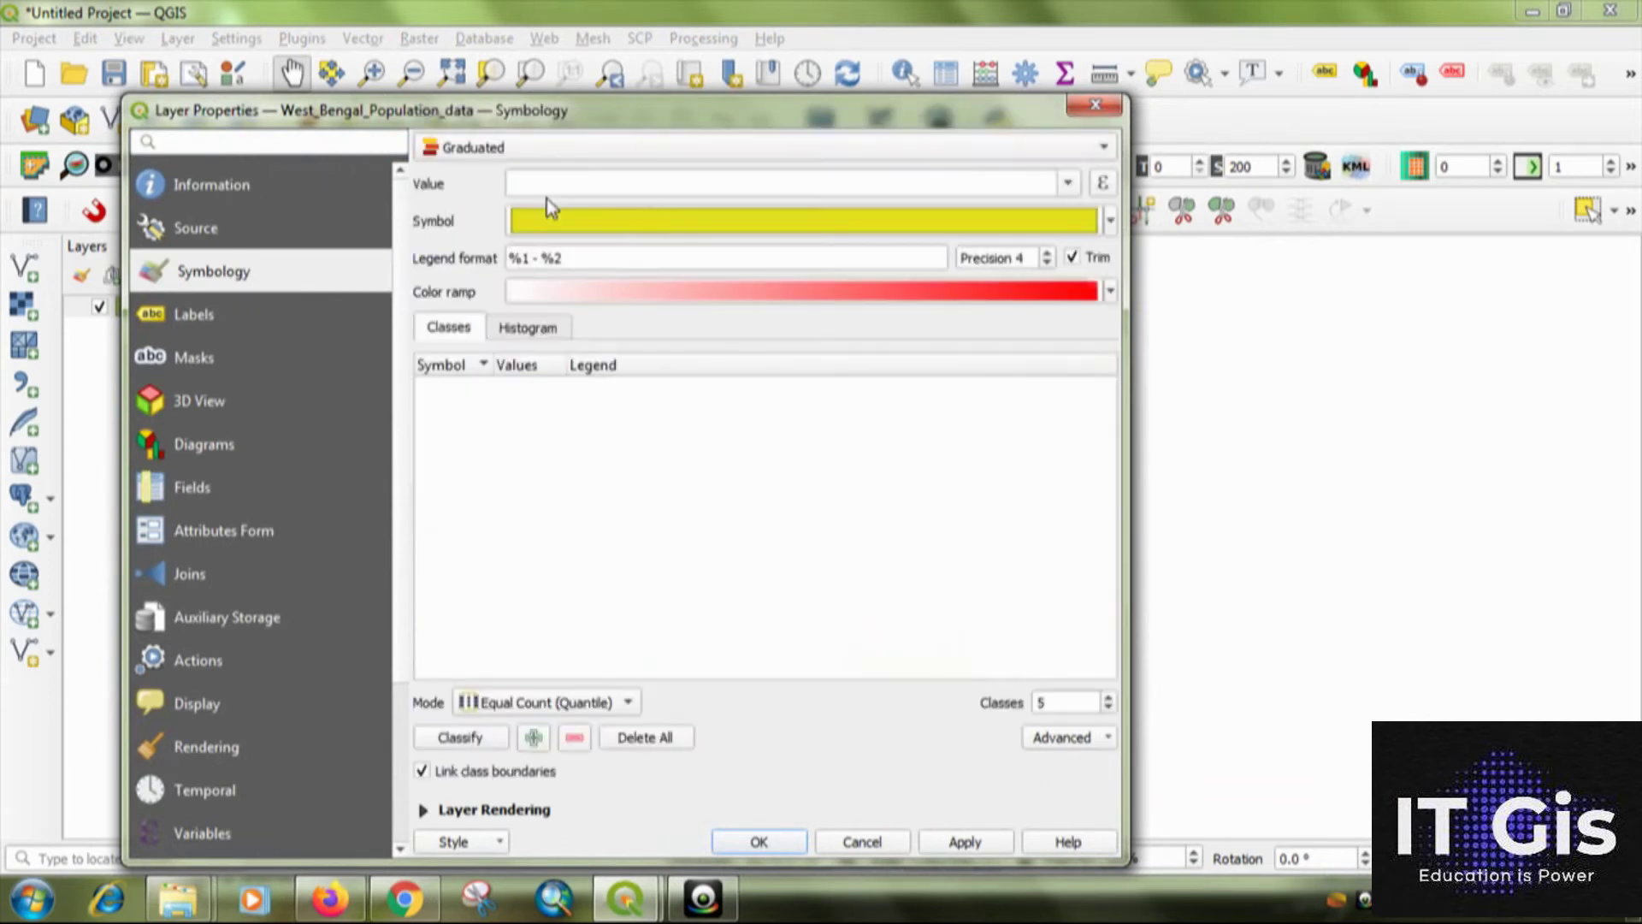
left_click(1066, 184)
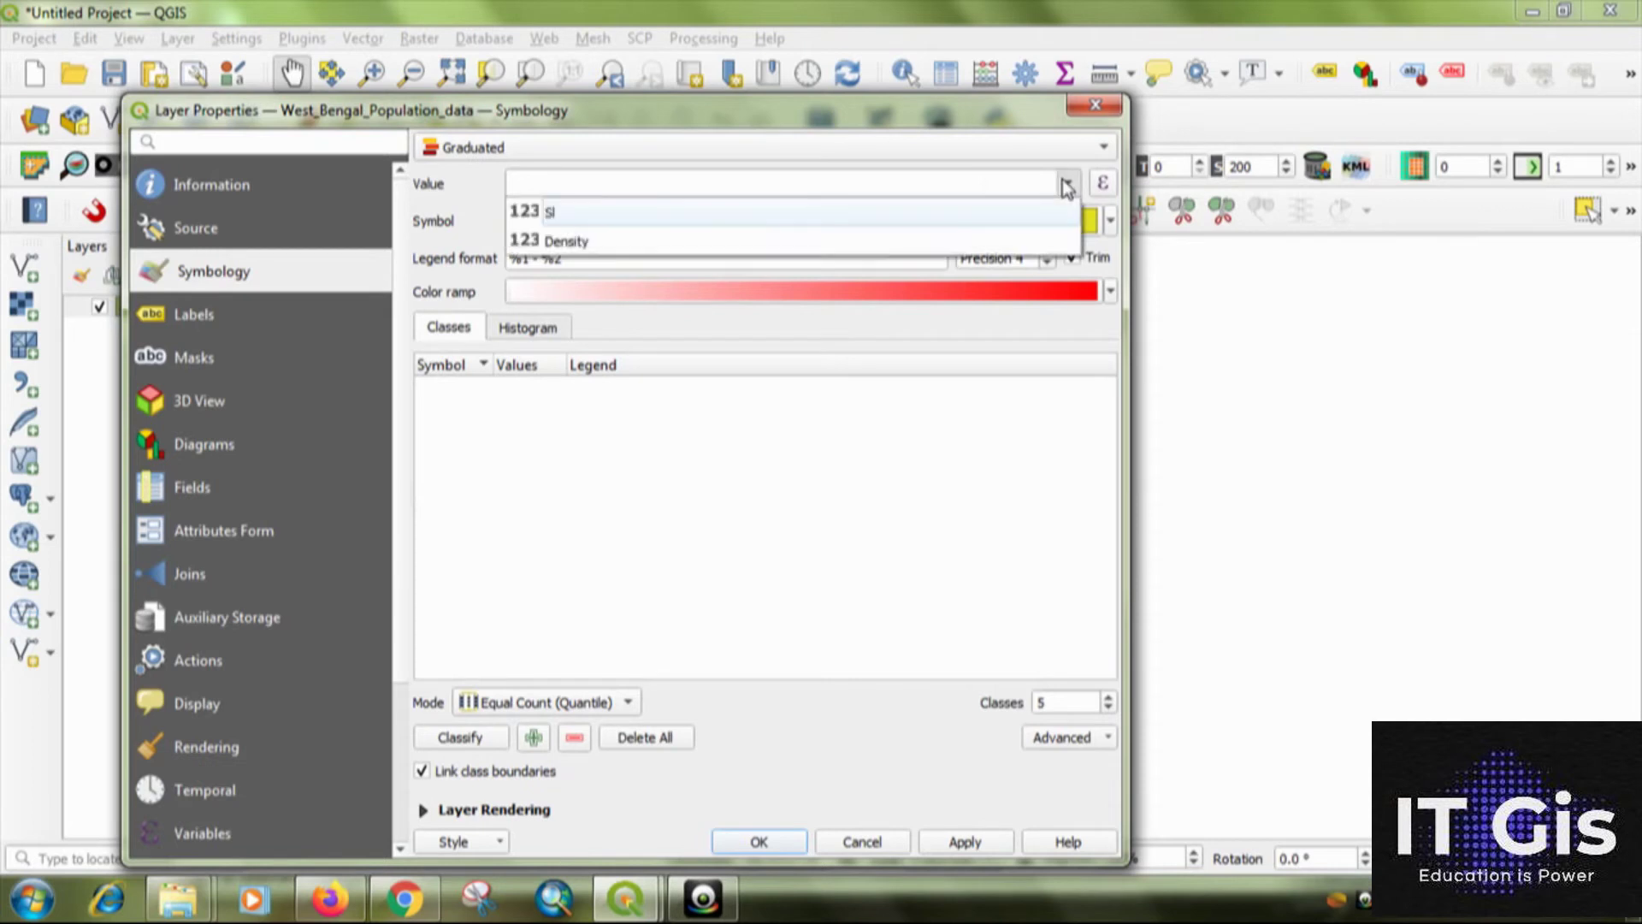
left_click(609, 250)
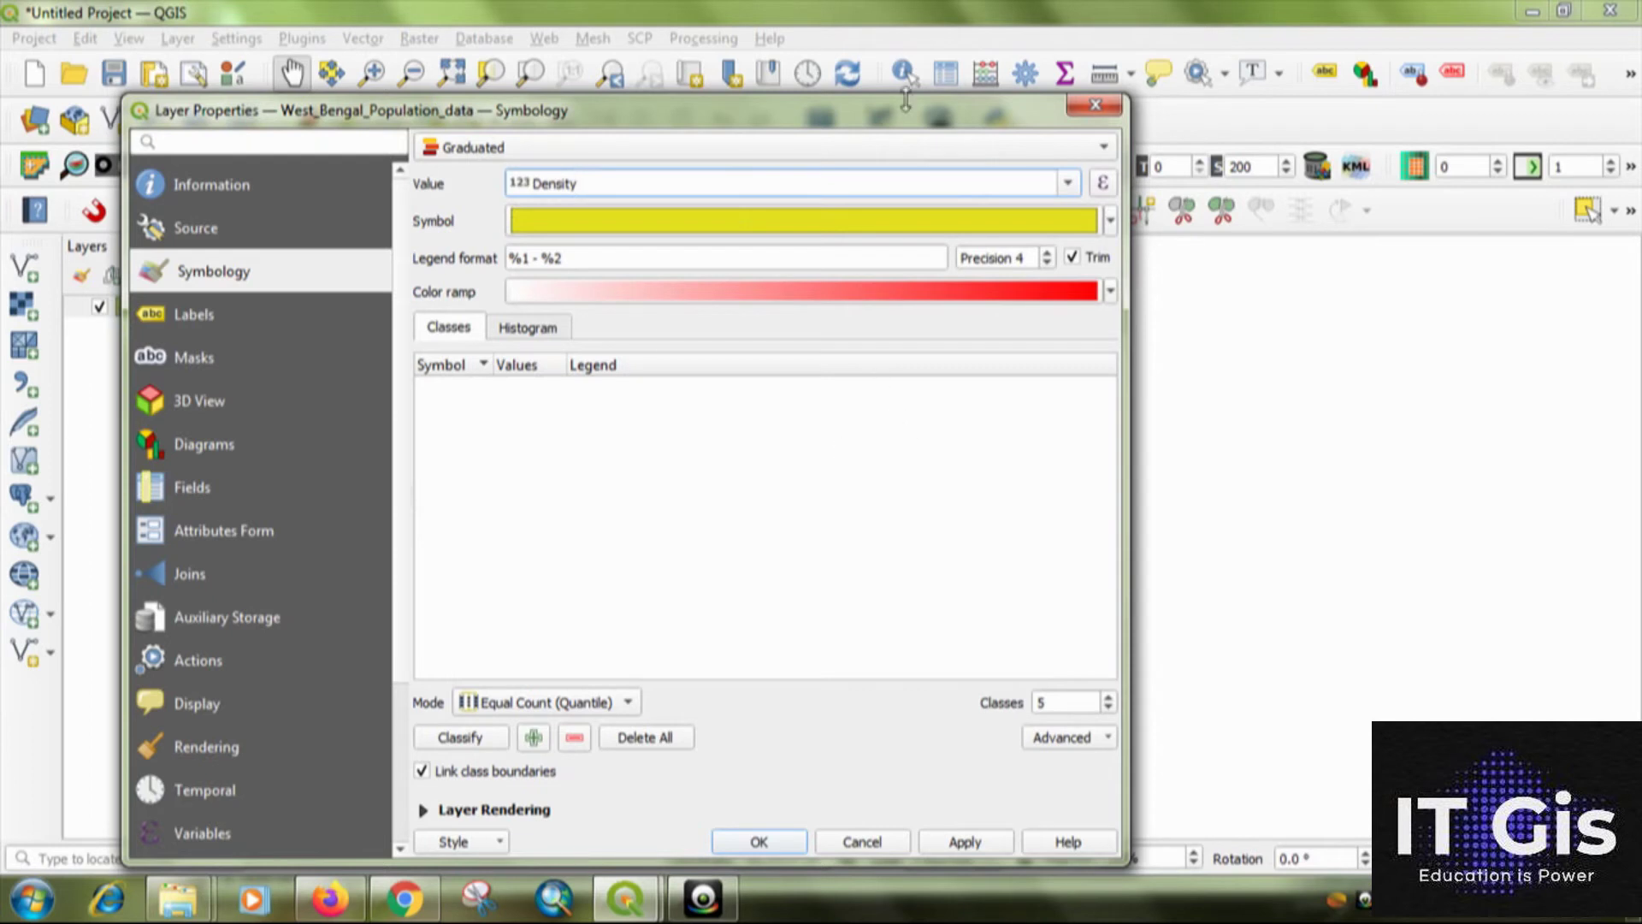
left_click_drag(904, 111, 909, 86)
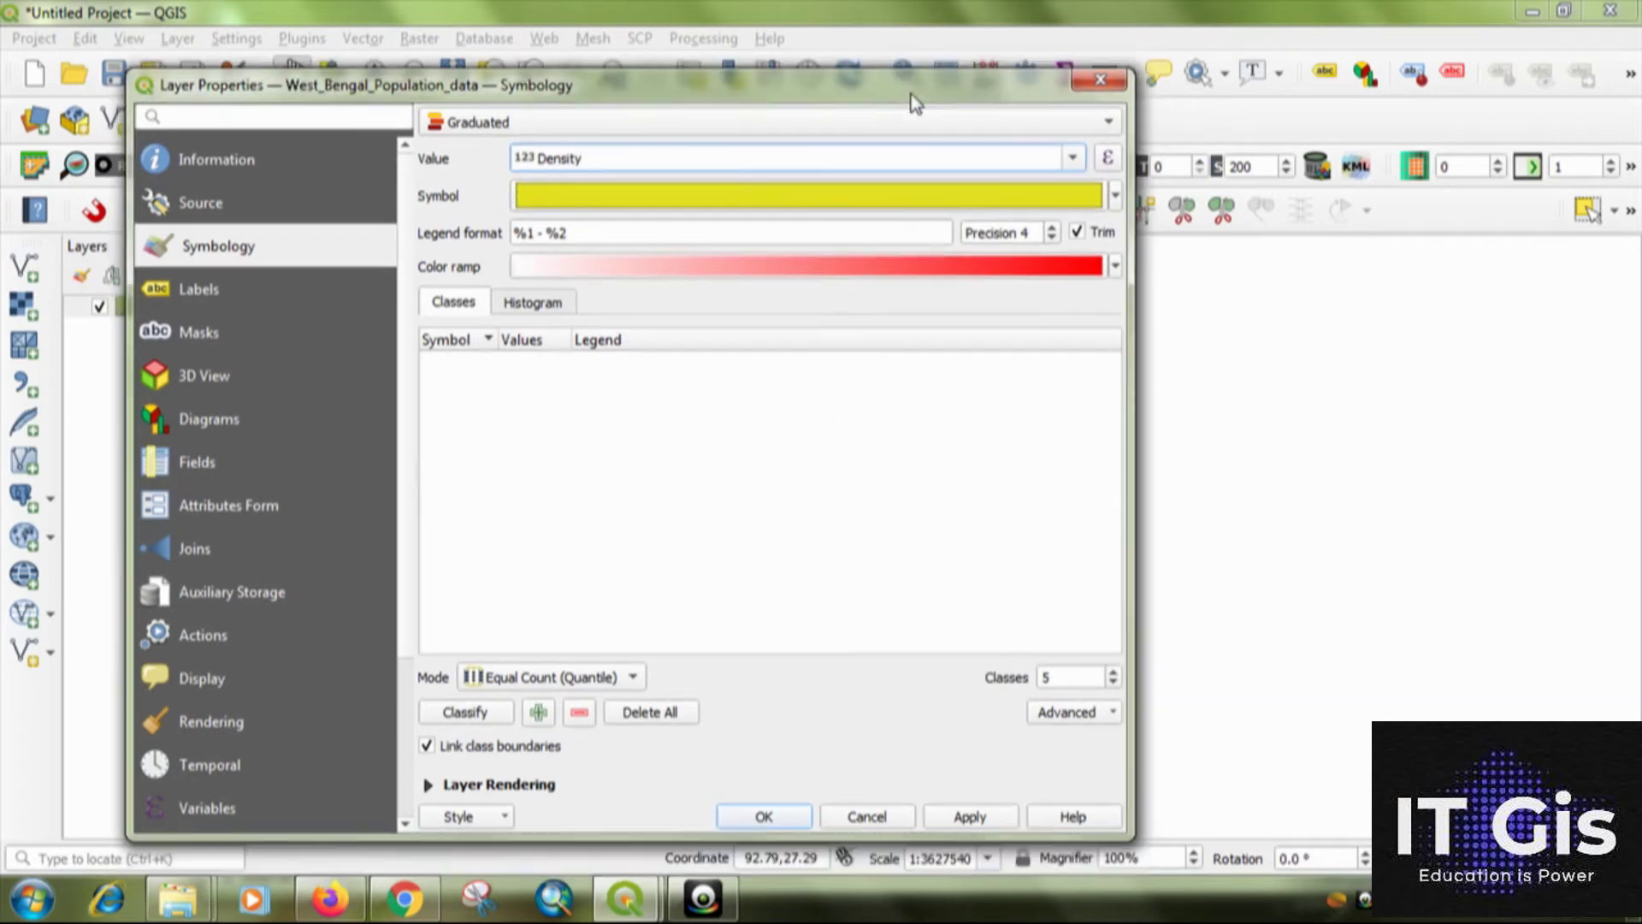
Apply the Reds colour ramp and Natural Breaks (Jenks) classification mode.
left_click(1116, 267)
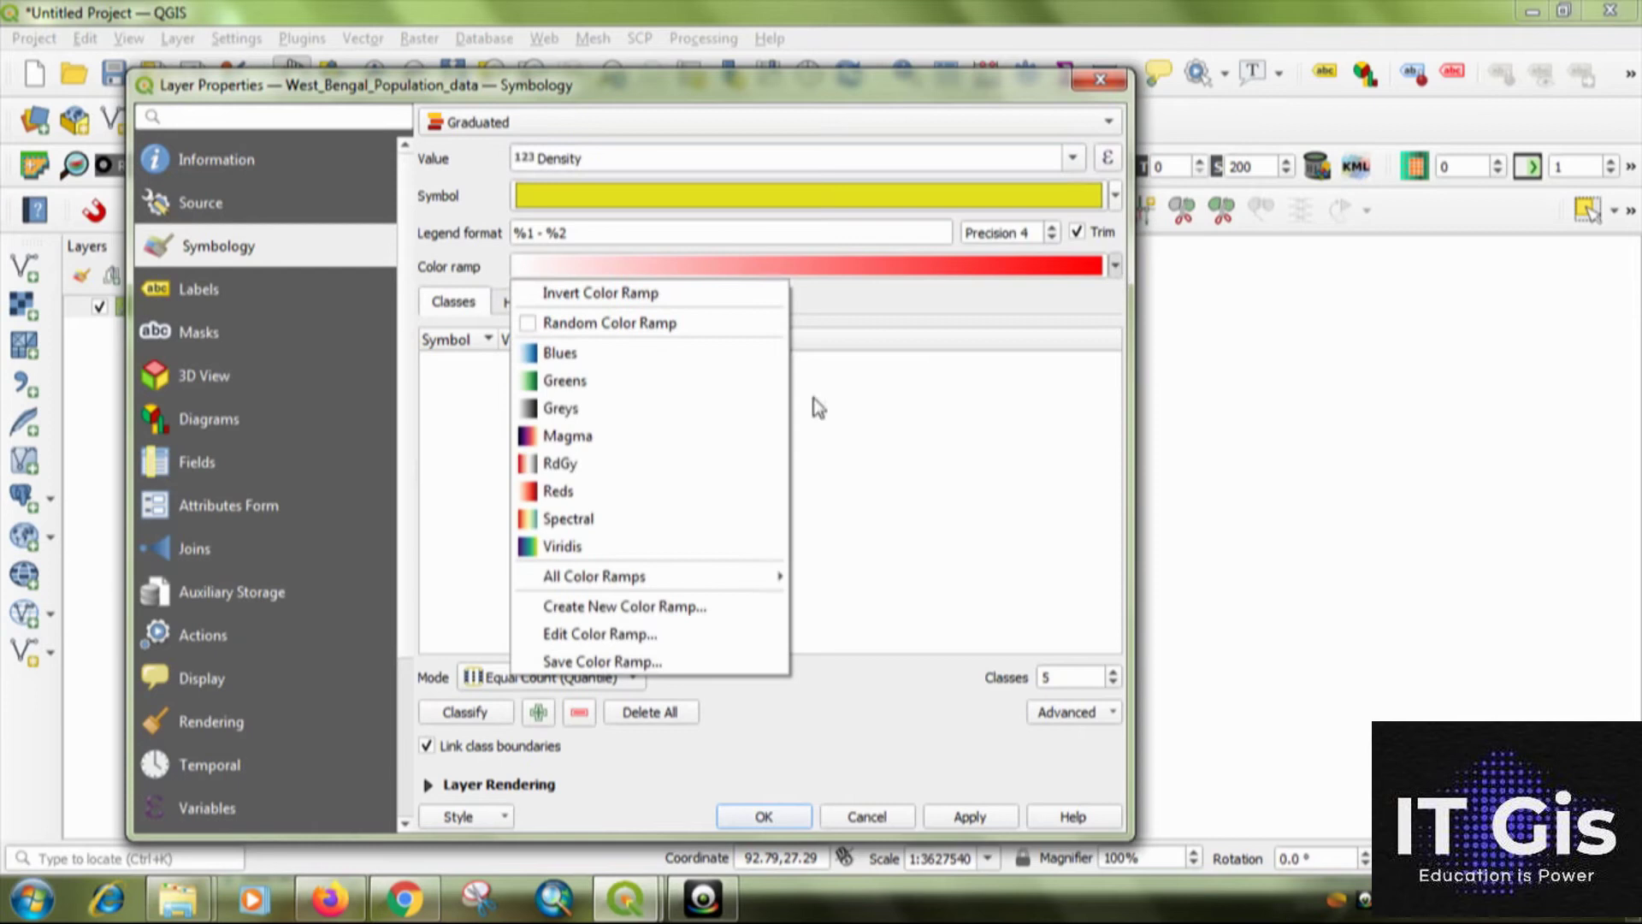
left_click(603, 493)
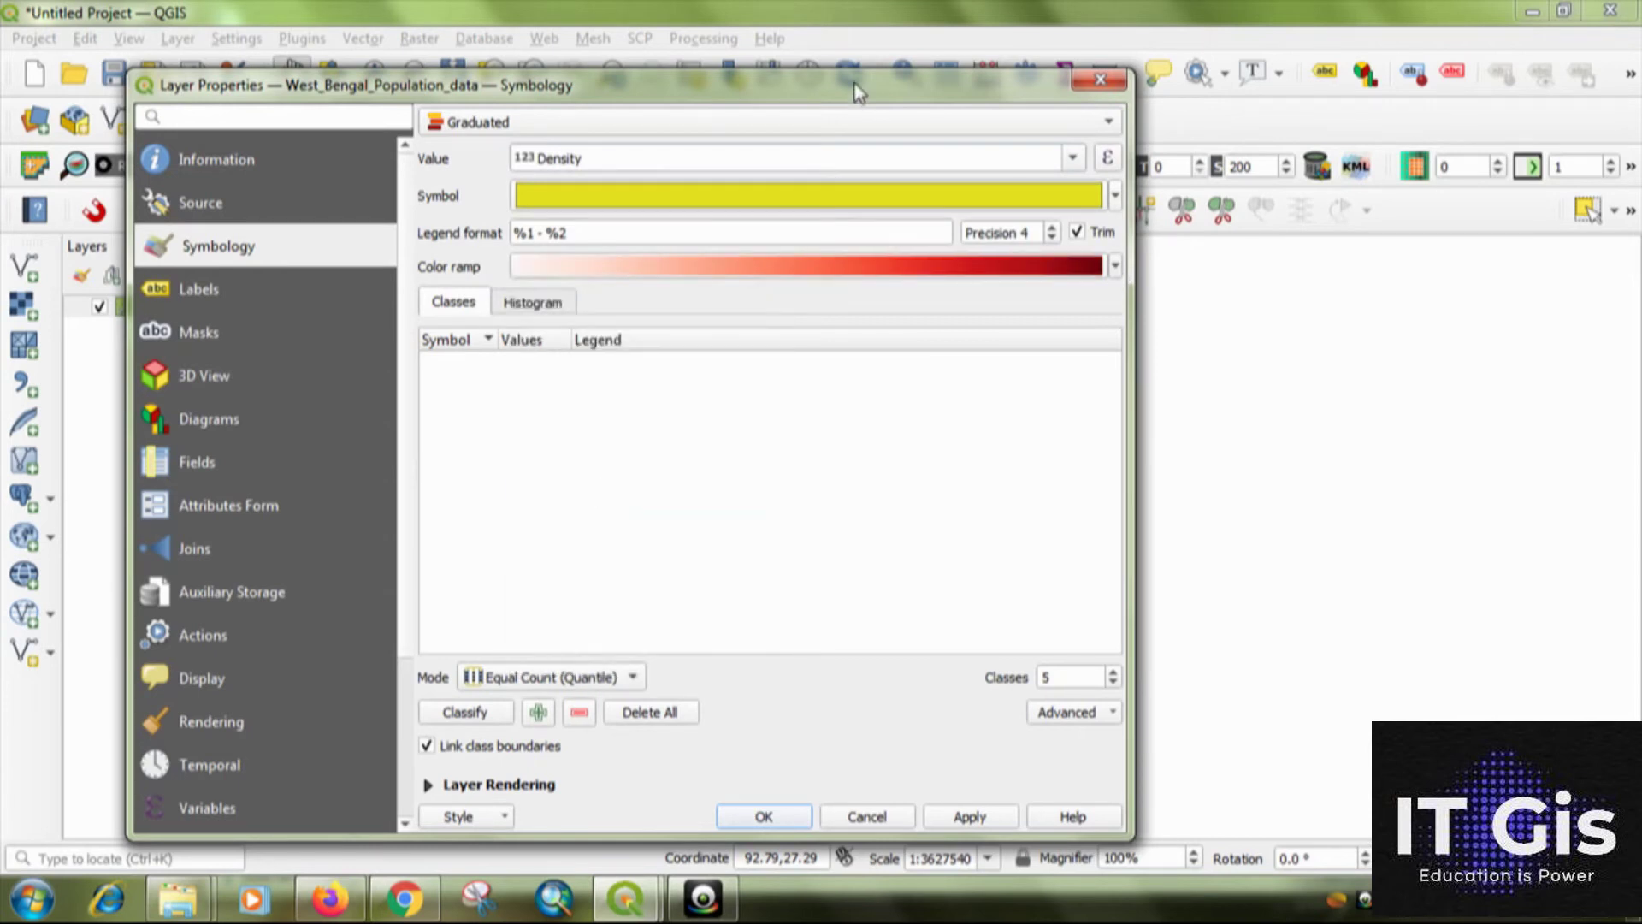
left_click_drag(859, 92, 892, 63)
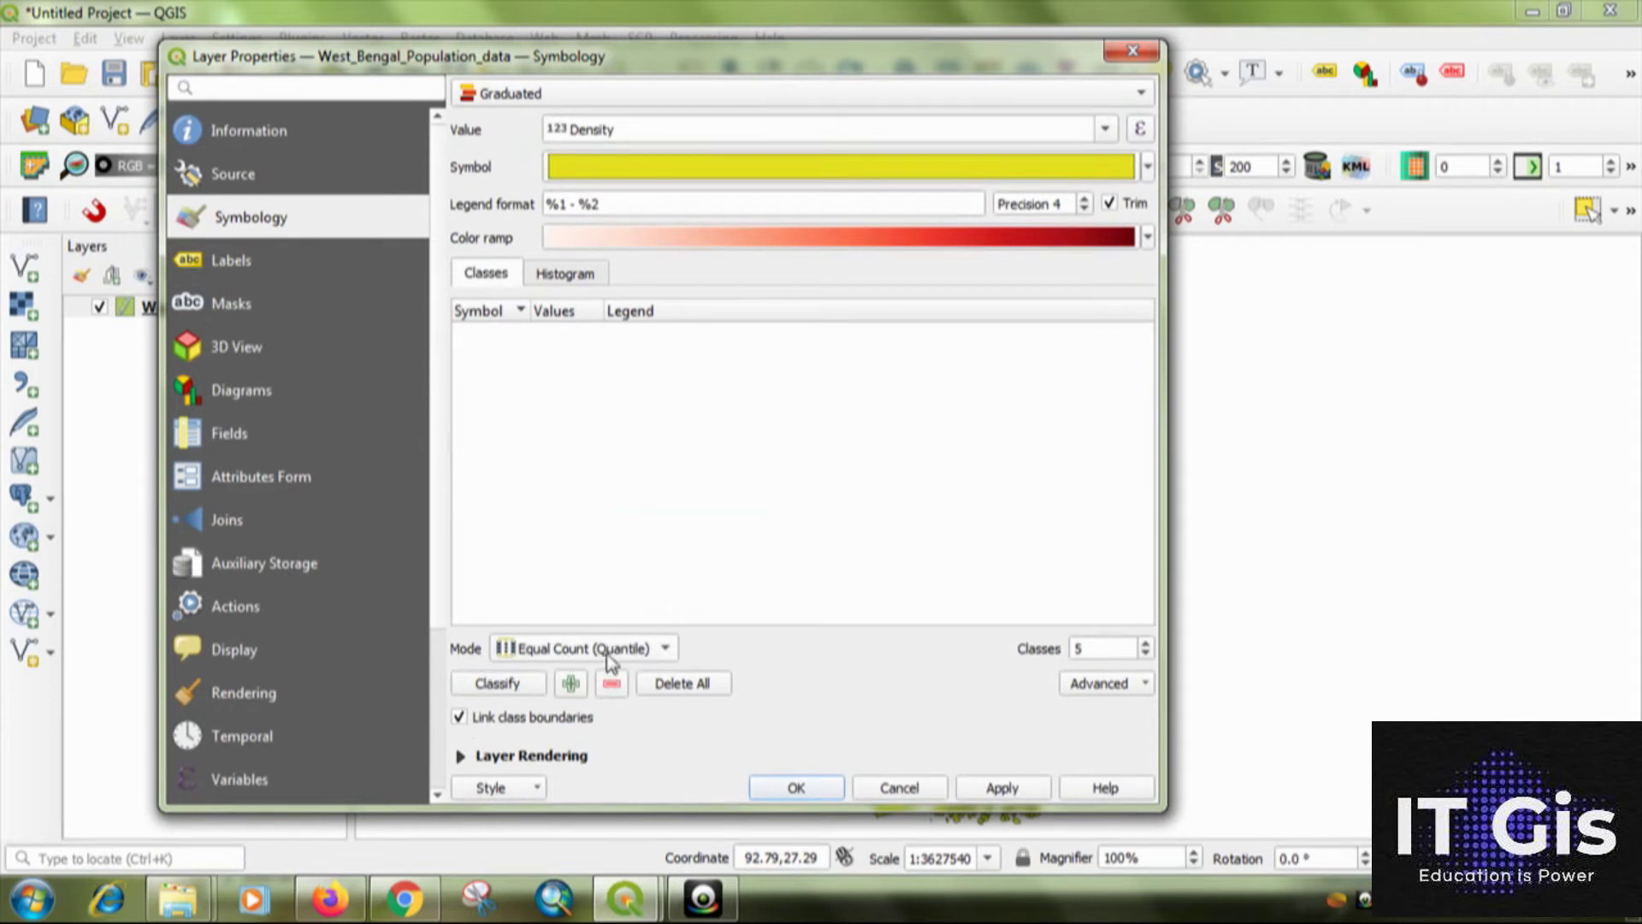
left_click(639, 654)
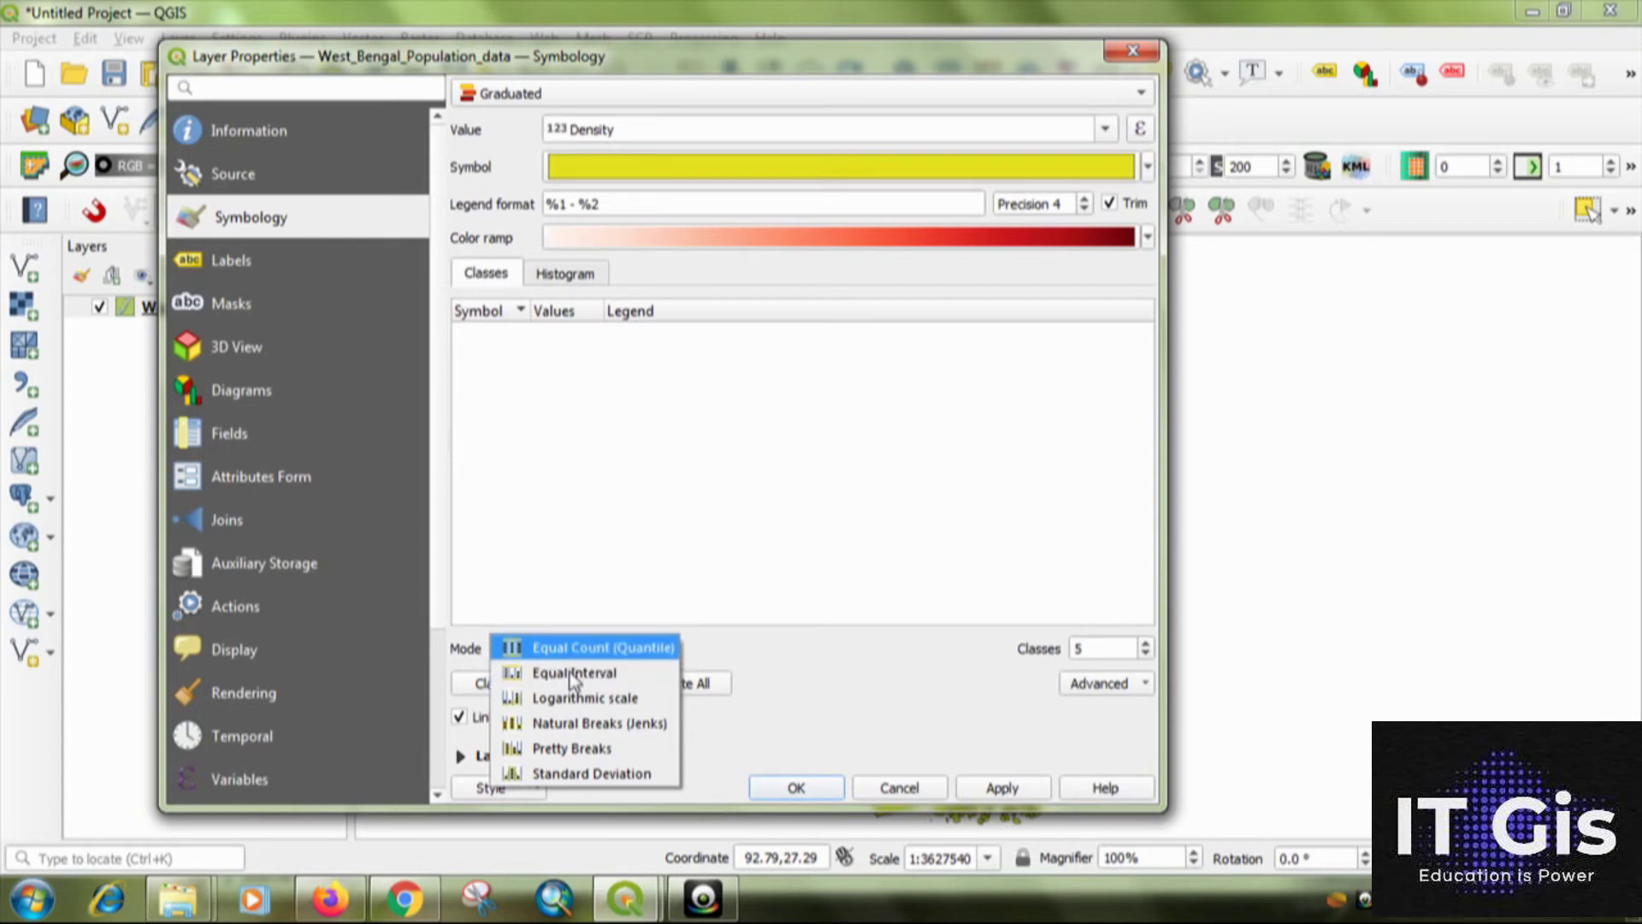
left_click(650, 729)
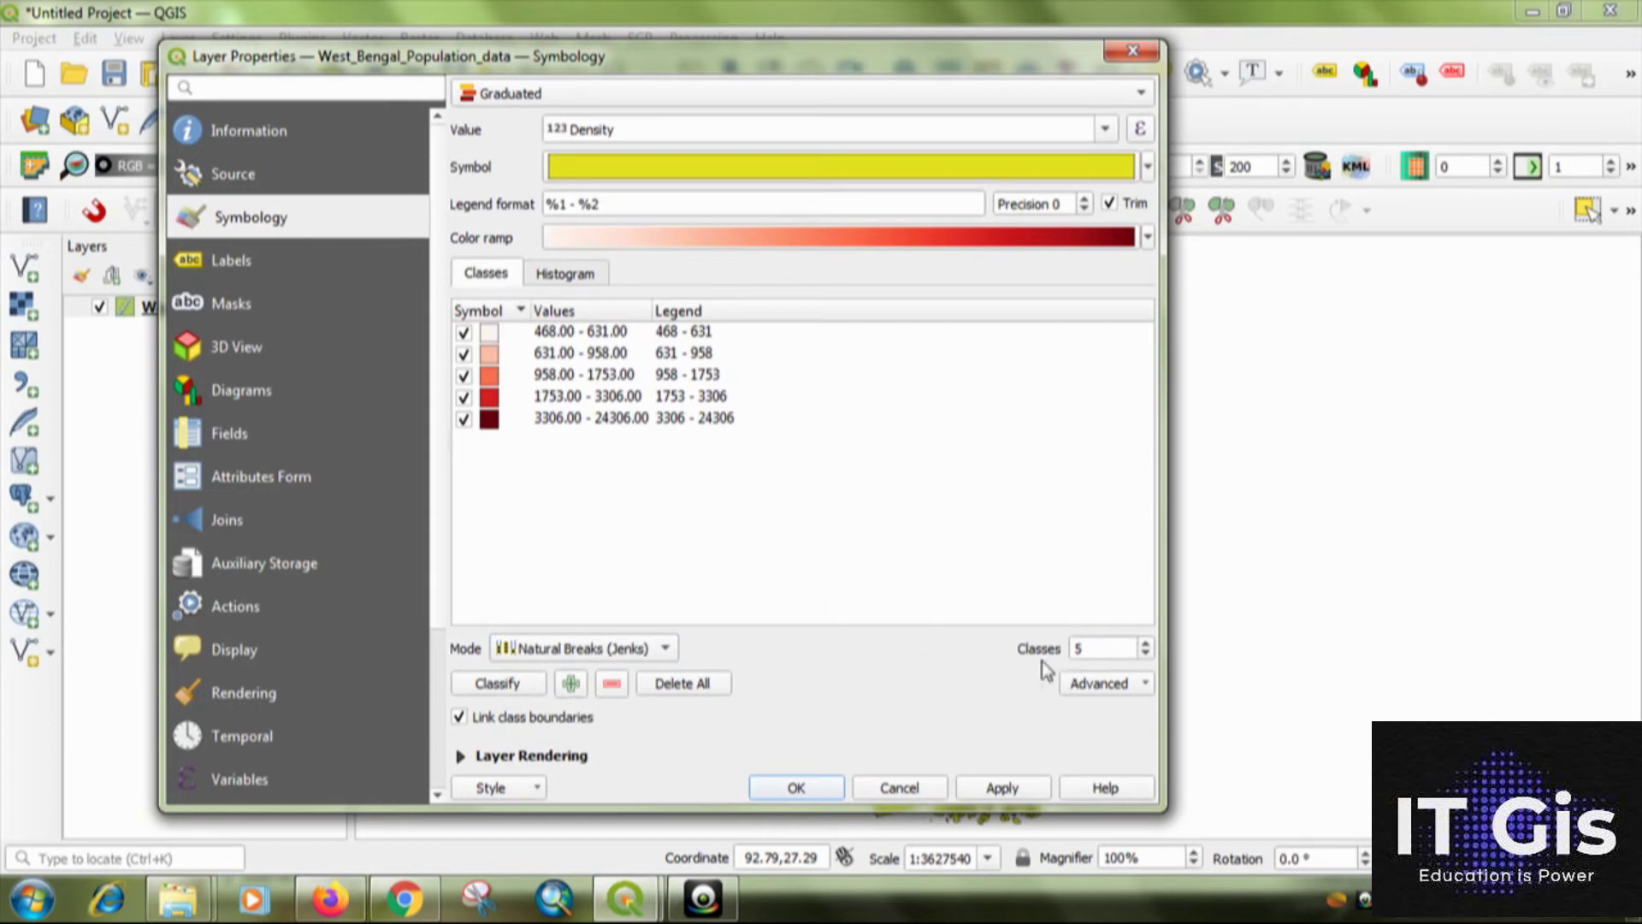
Settle on 5 classes after trying 6 and 7, then apply and close the properties.
left_click(1146, 644)
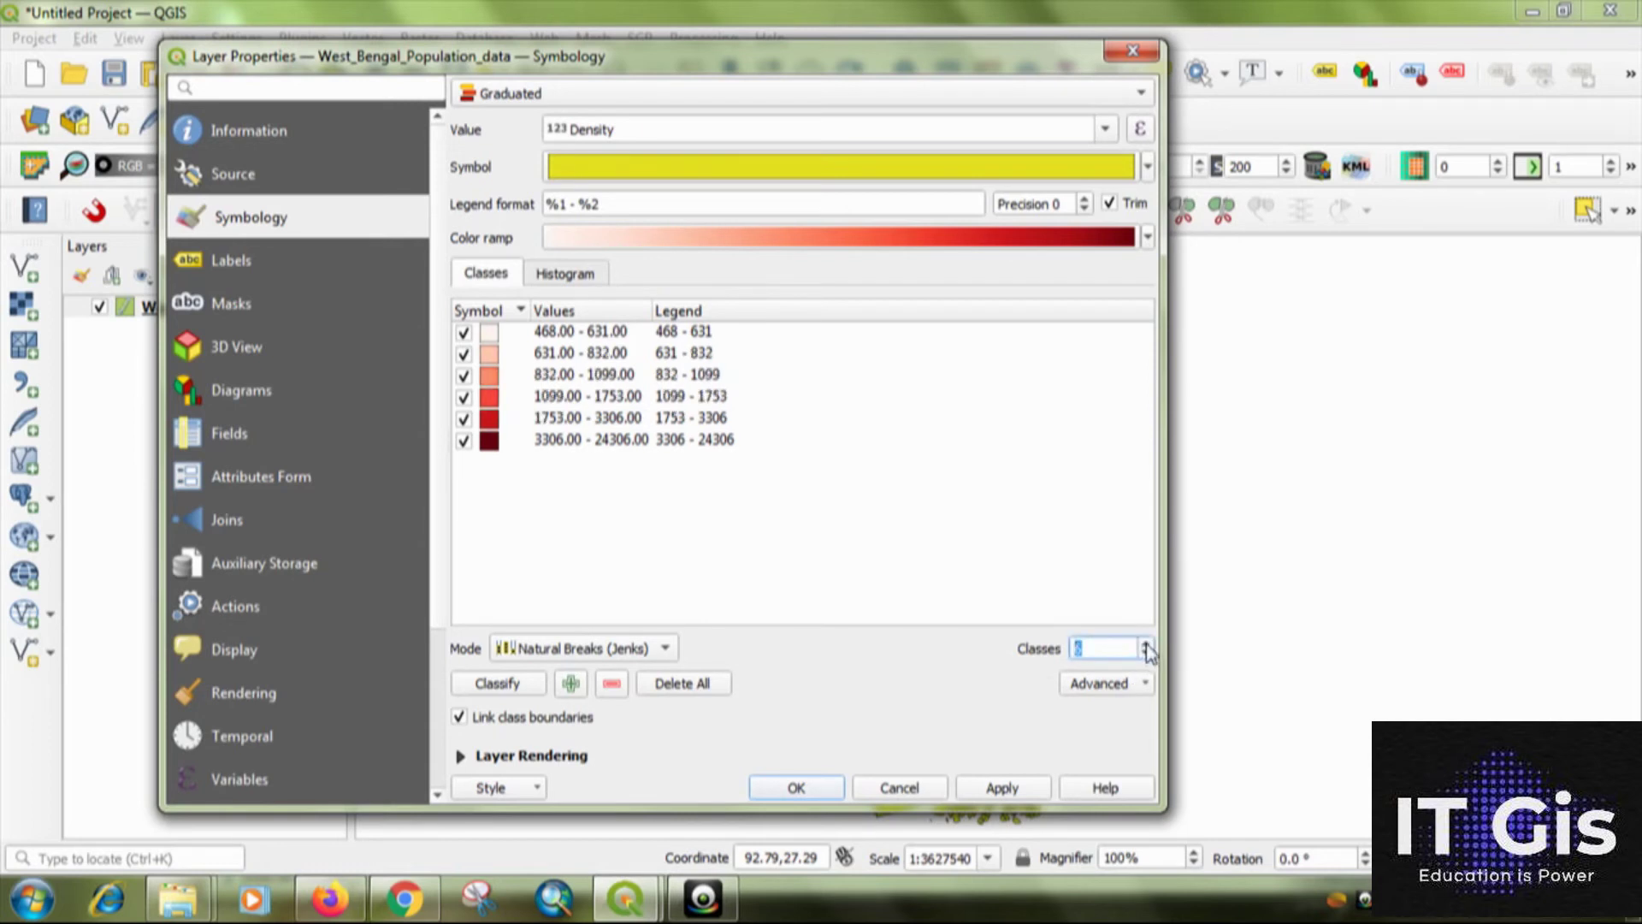
left_click(1146, 644)
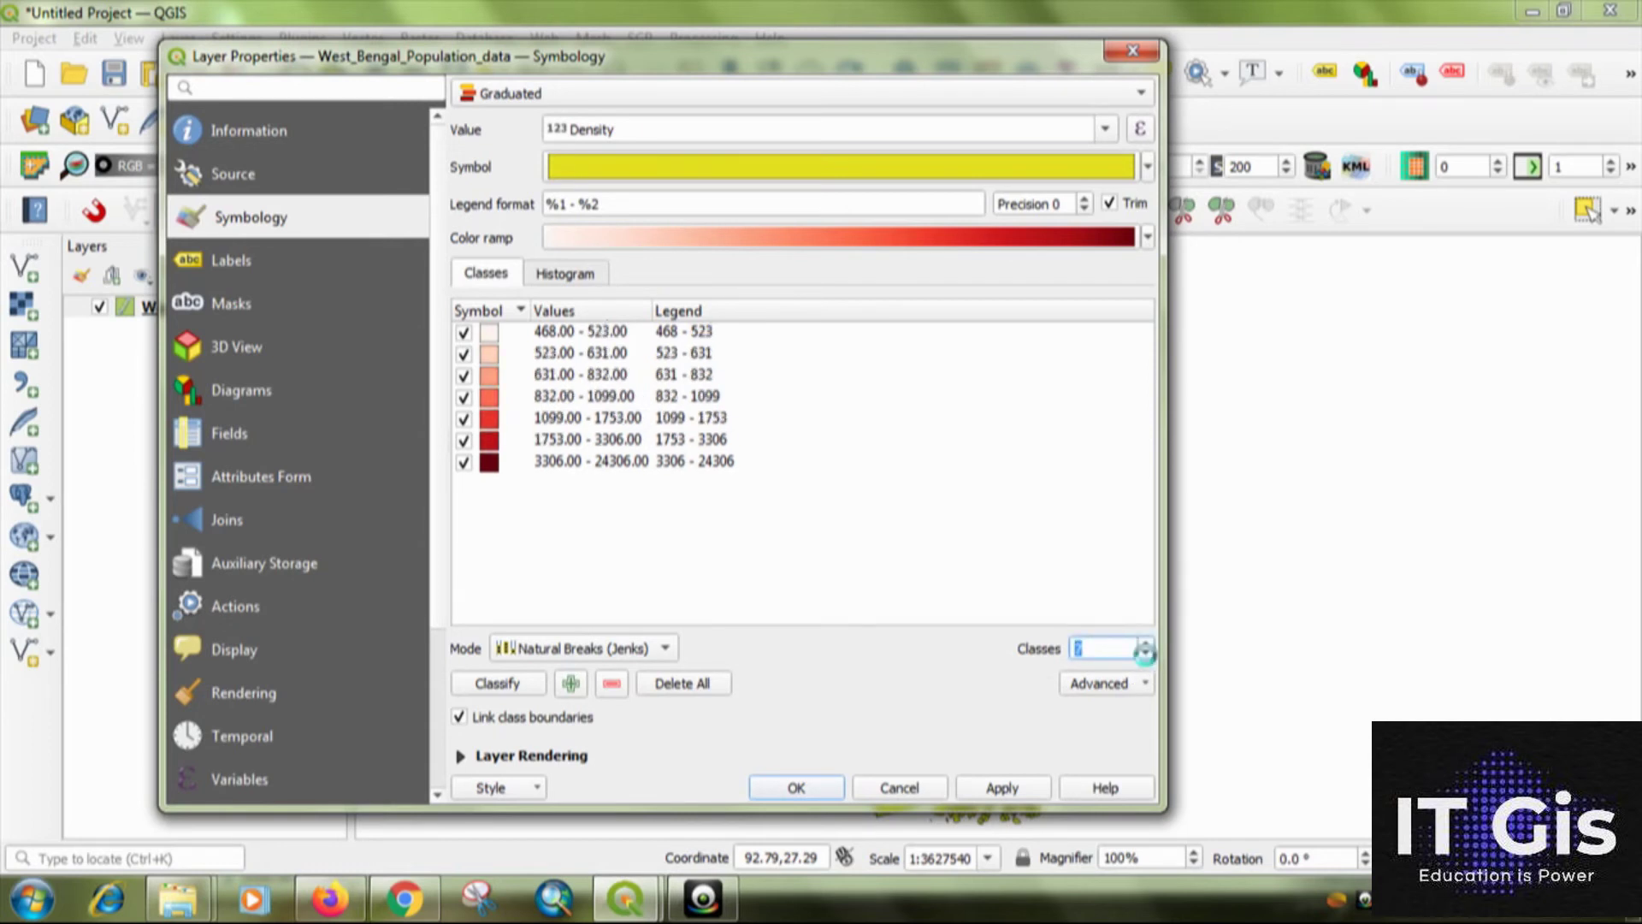
left_click(1147, 655)
left_click(1147, 655)
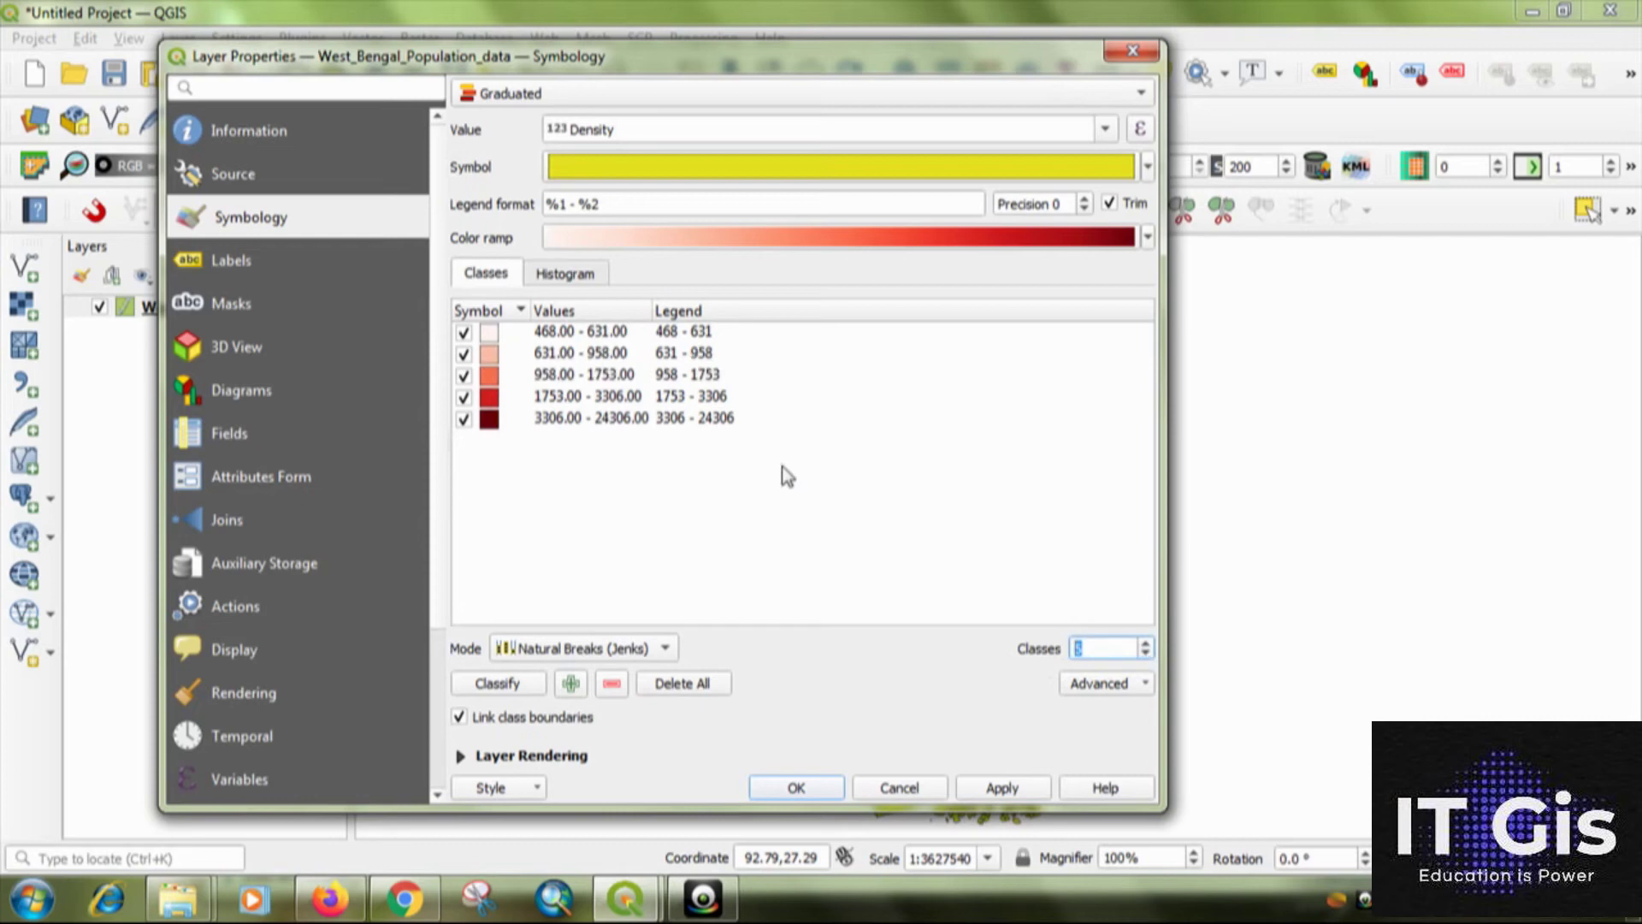
left_click(938, 668)
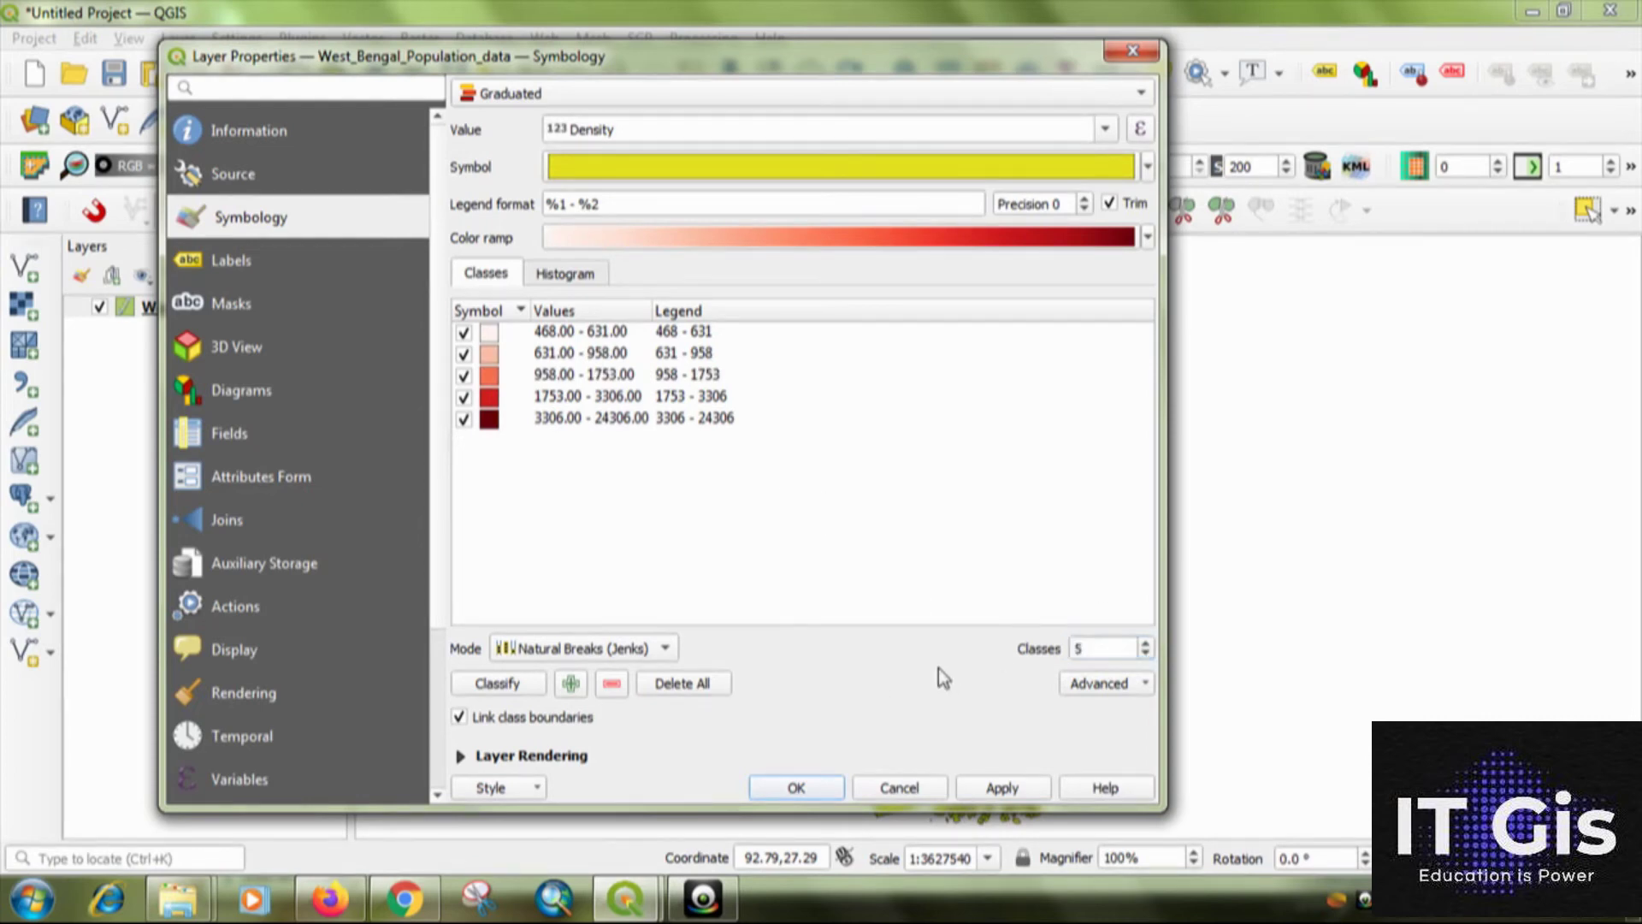
left_click(1030, 791)
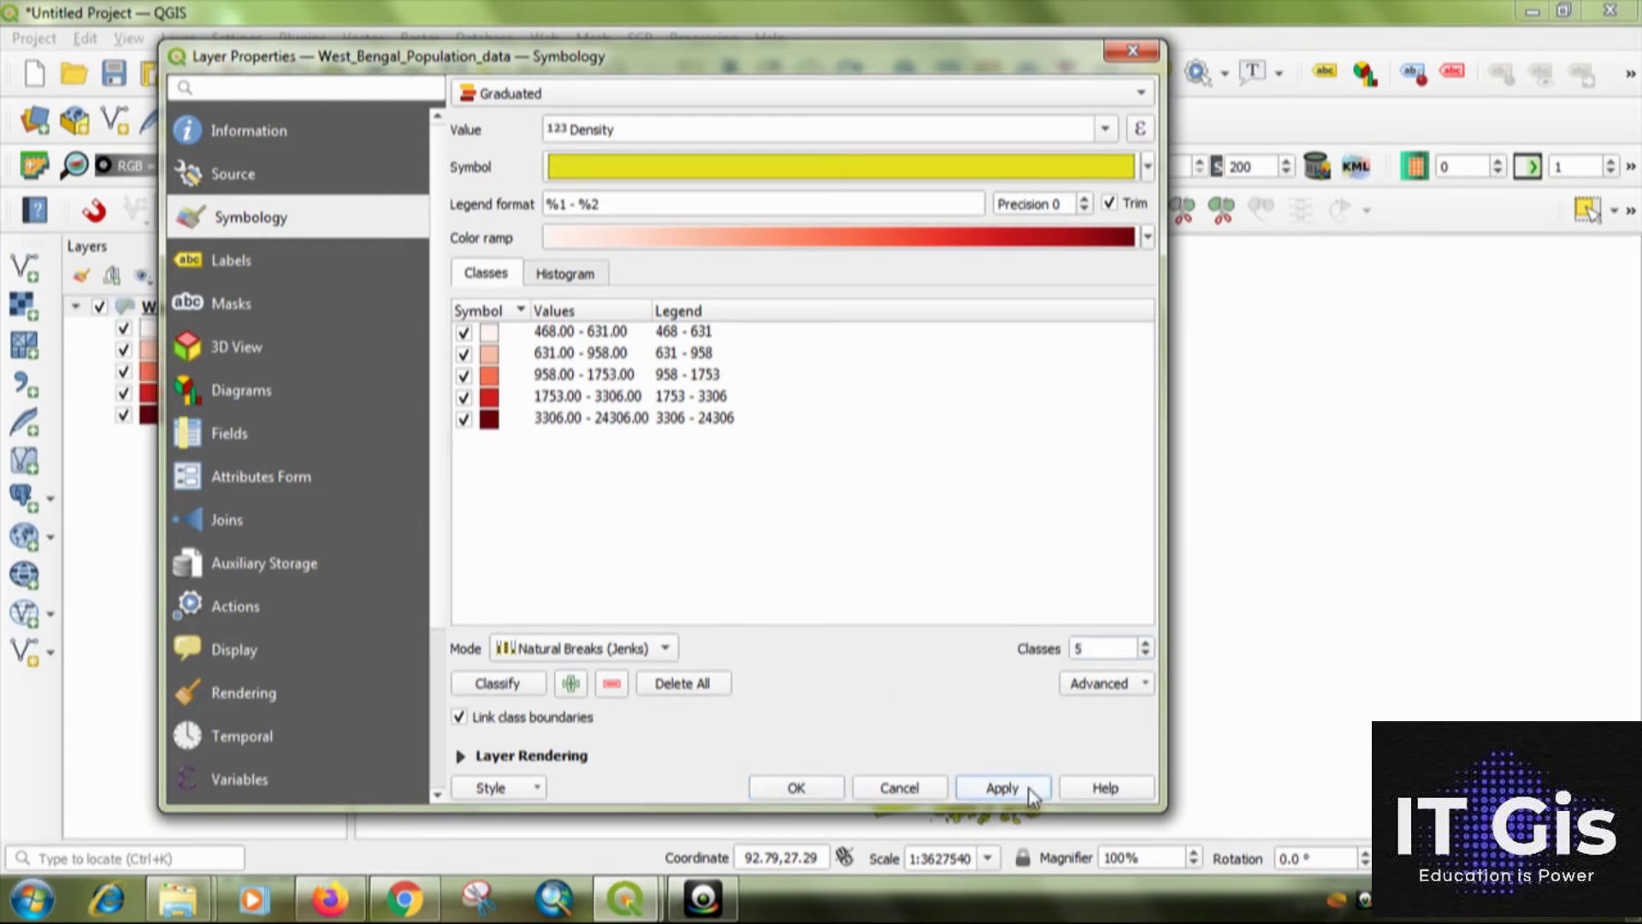
left_click(834, 789)
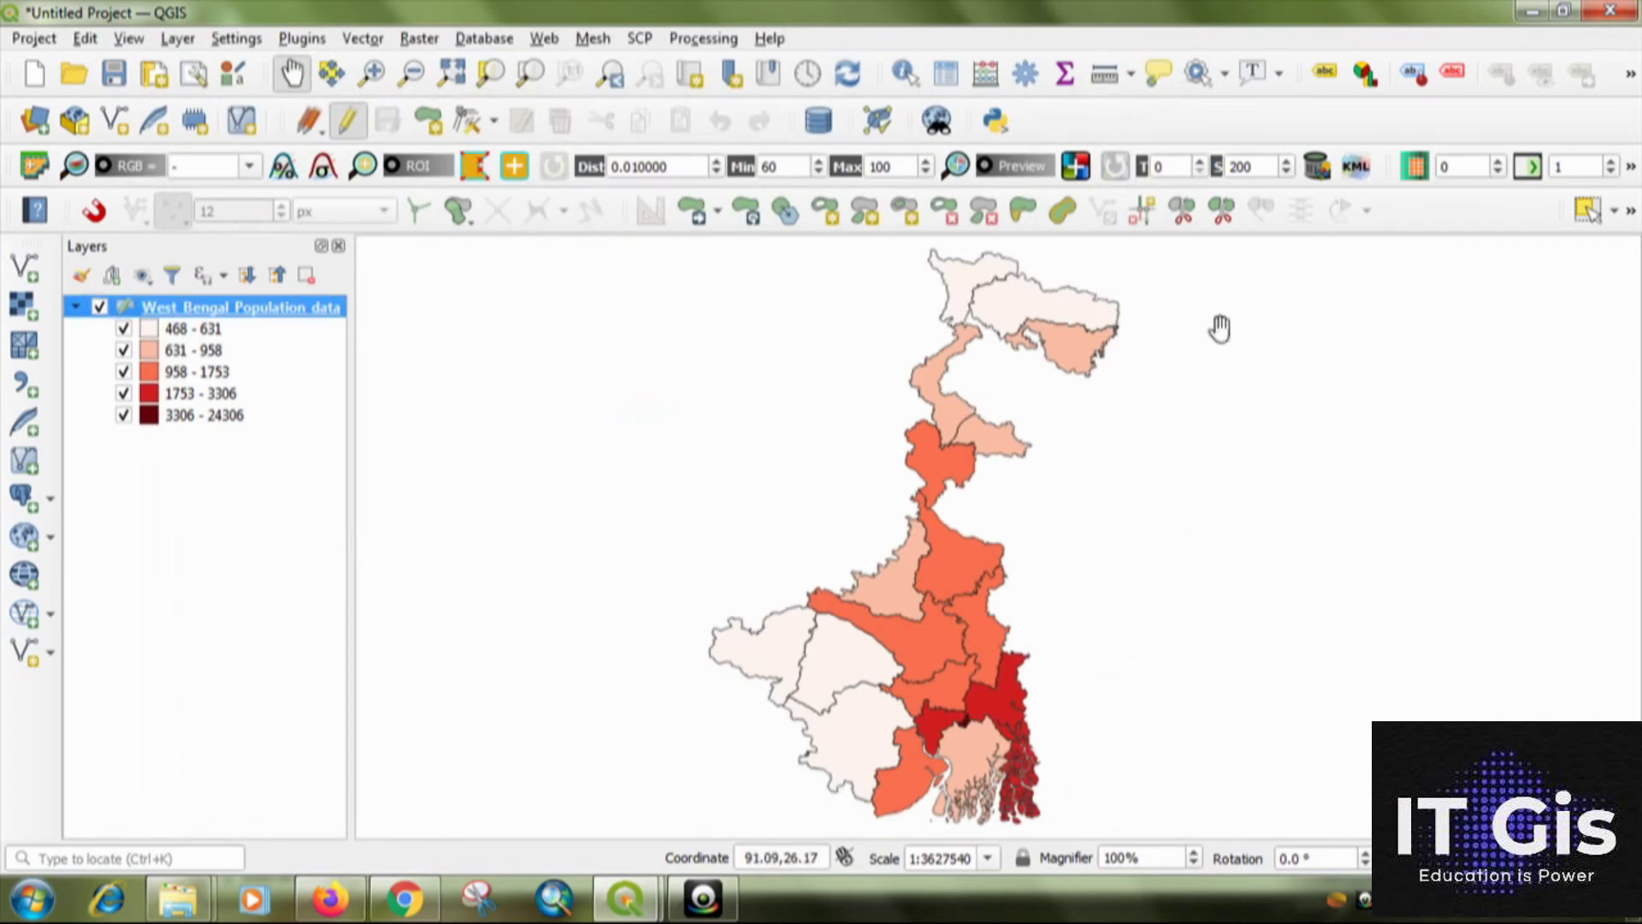
Open the attribute table beside the map and sort Density ascending from 468.
right_click(268, 316)
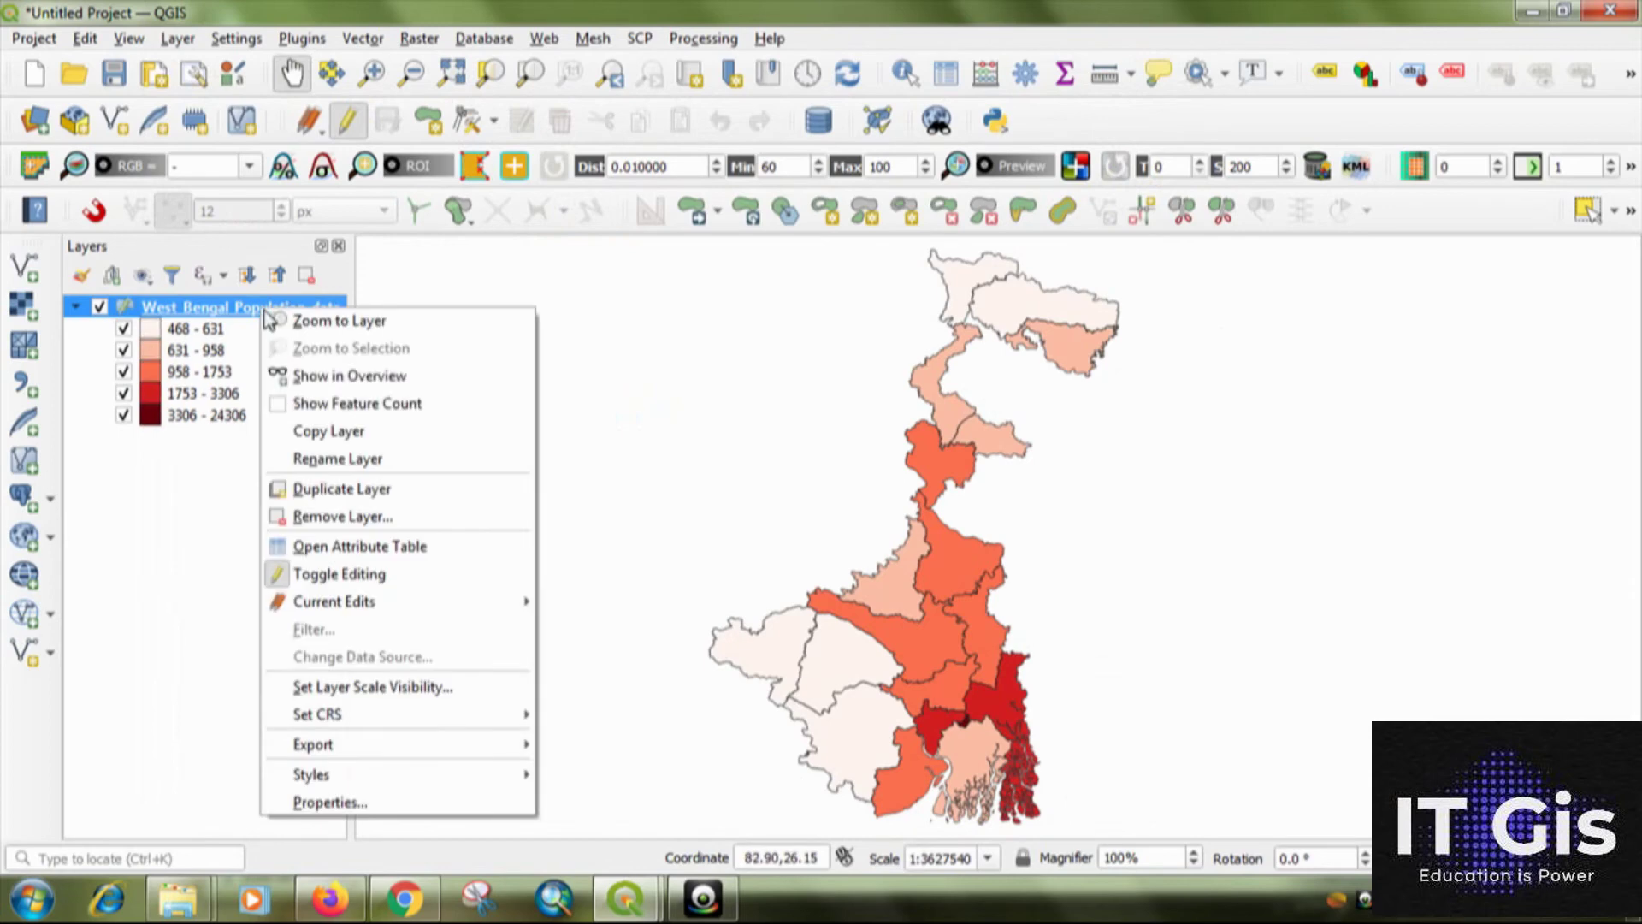
left_click(358, 547)
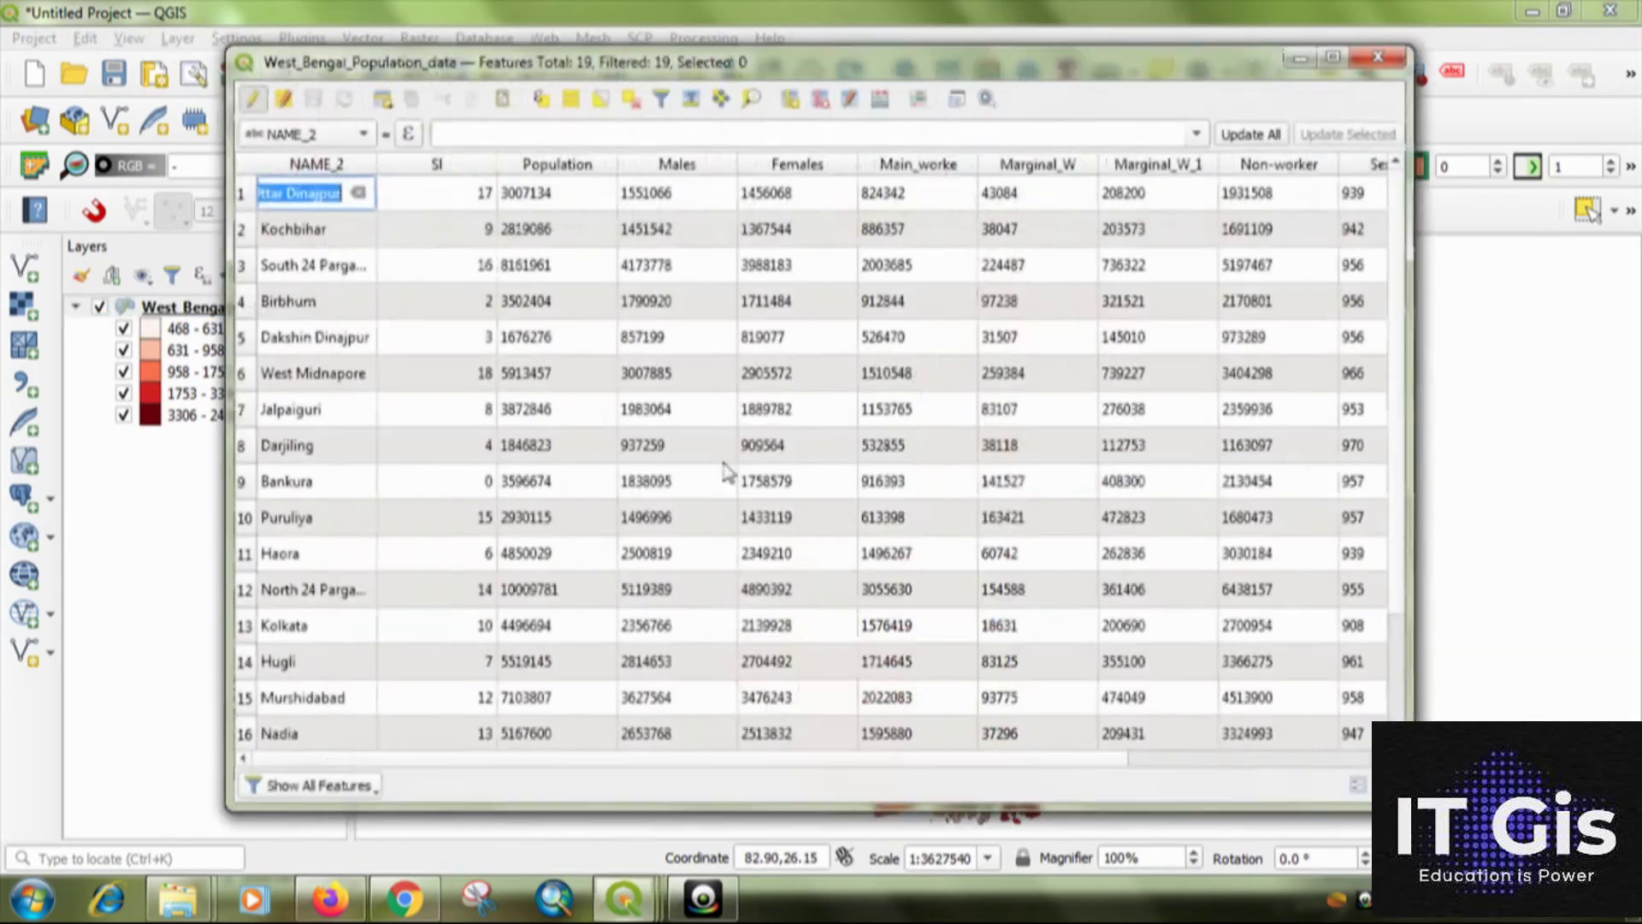
left_click_drag(229, 450, 869, 451)
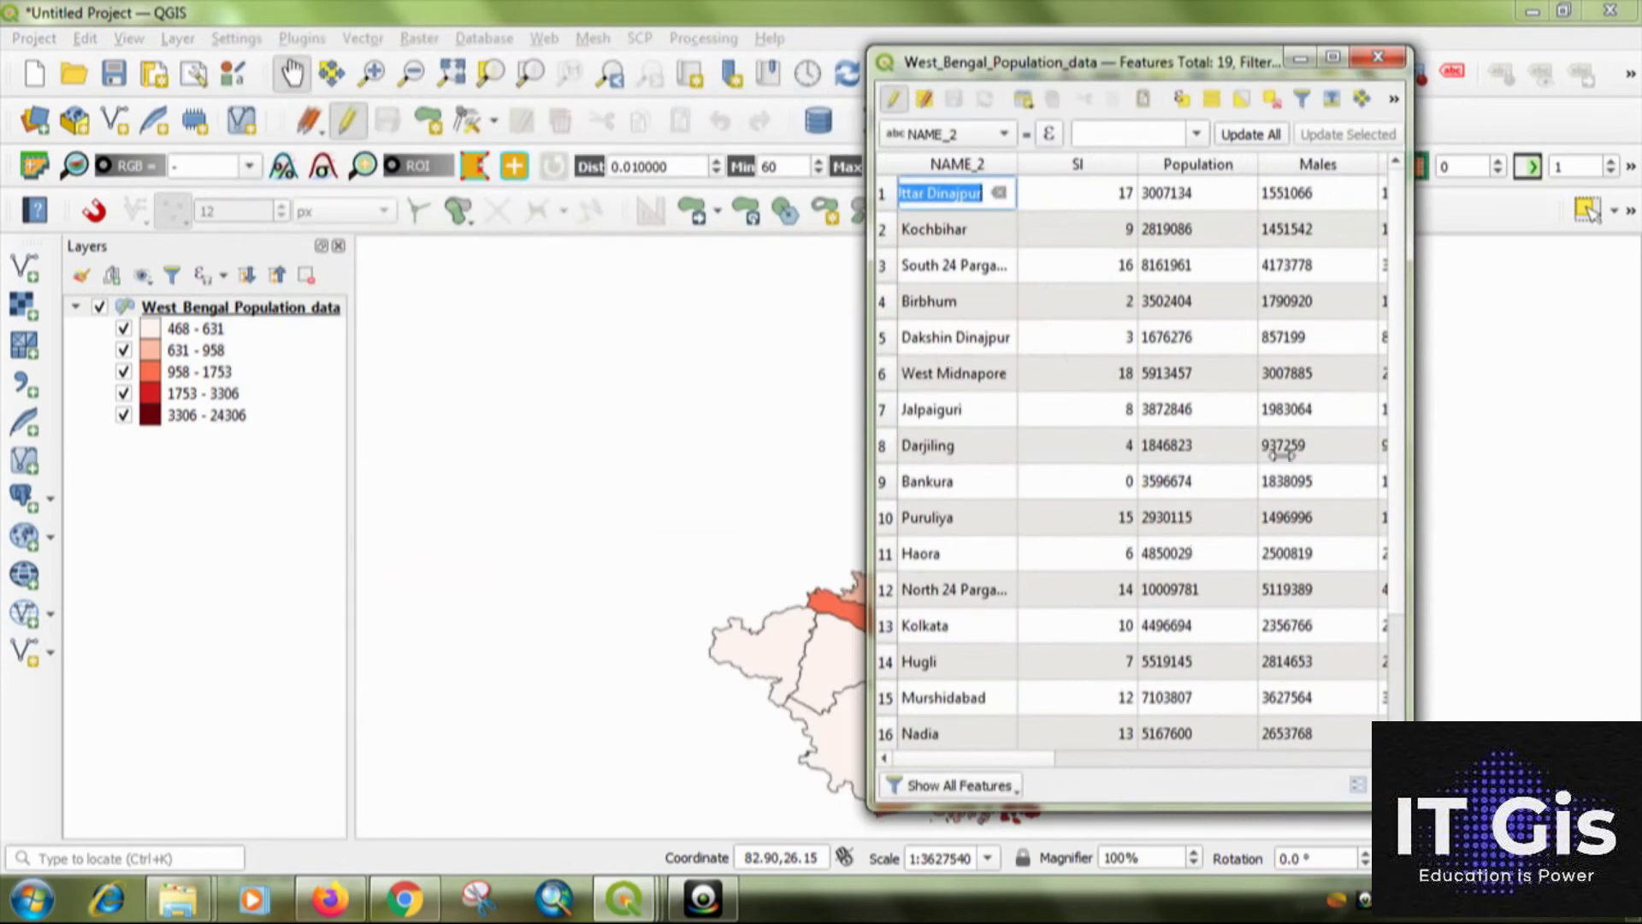
left_click(1071, 759)
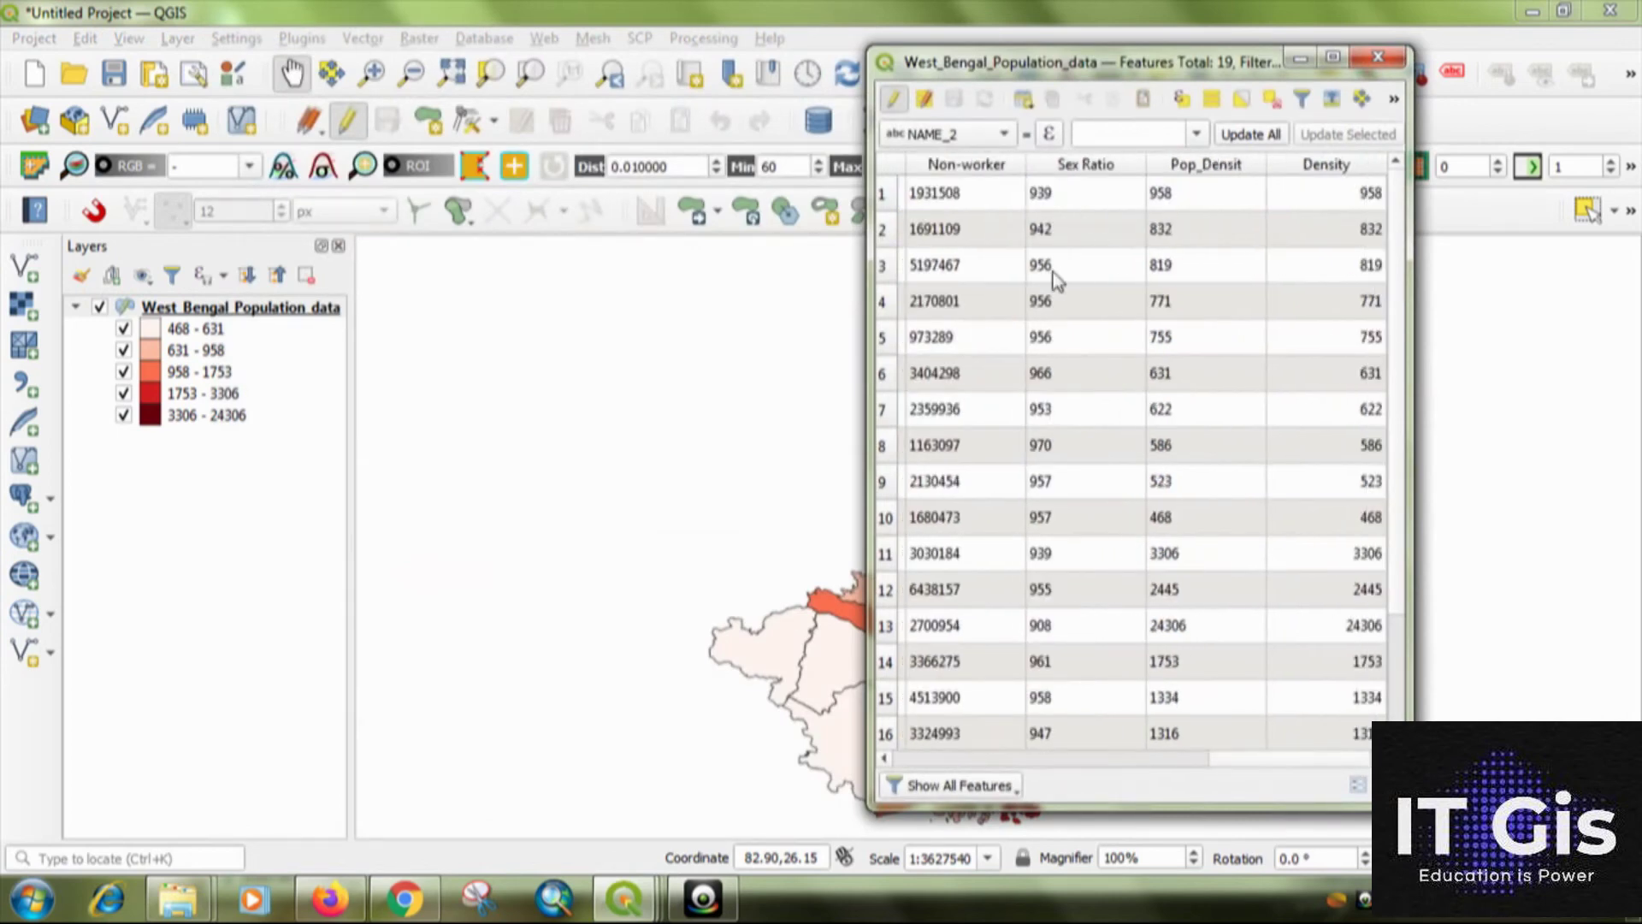
left_click_drag(1021, 70, 1243, 81)
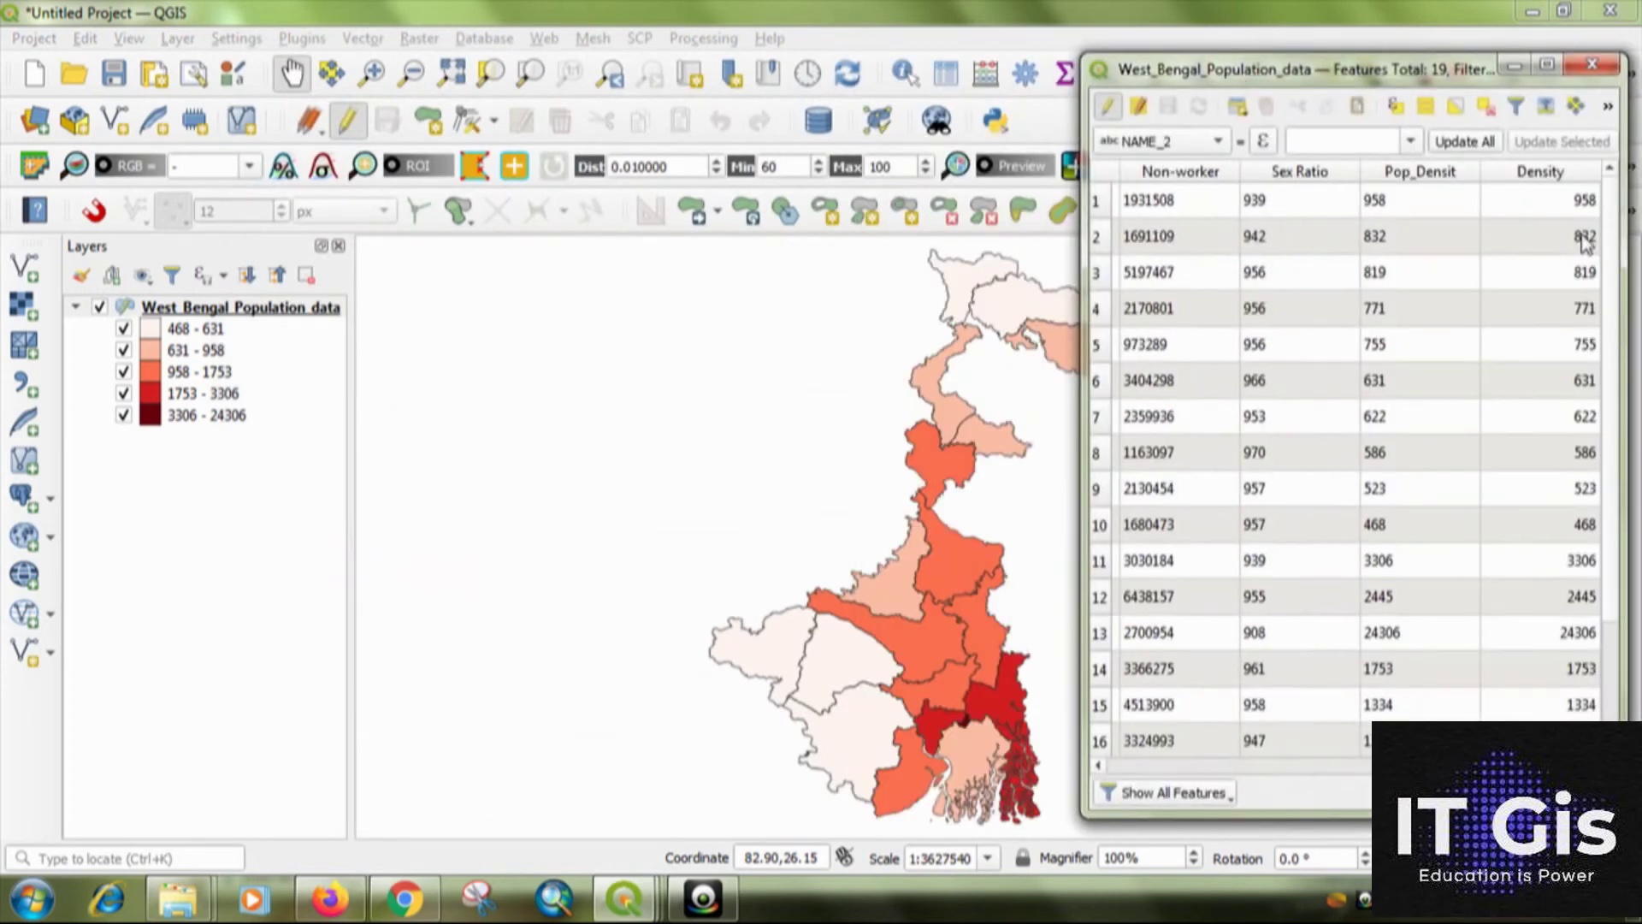
left_click(1565, 175)
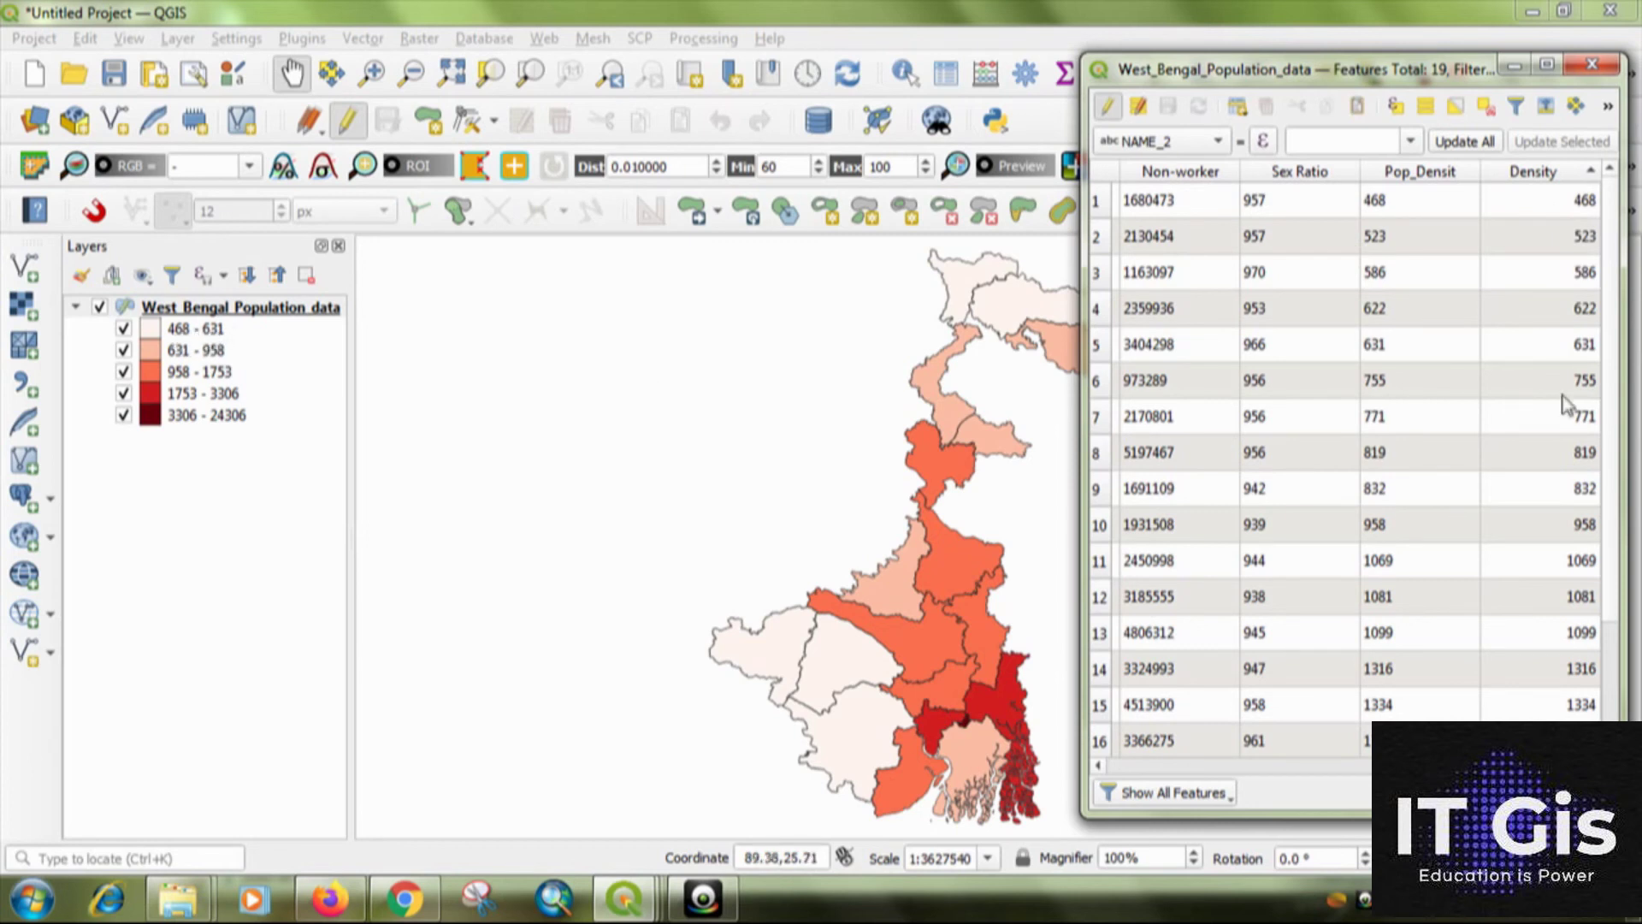
Select rows 1–5, the five lowest-density districts, to highlight them on the map.
left_click(1102, 201)
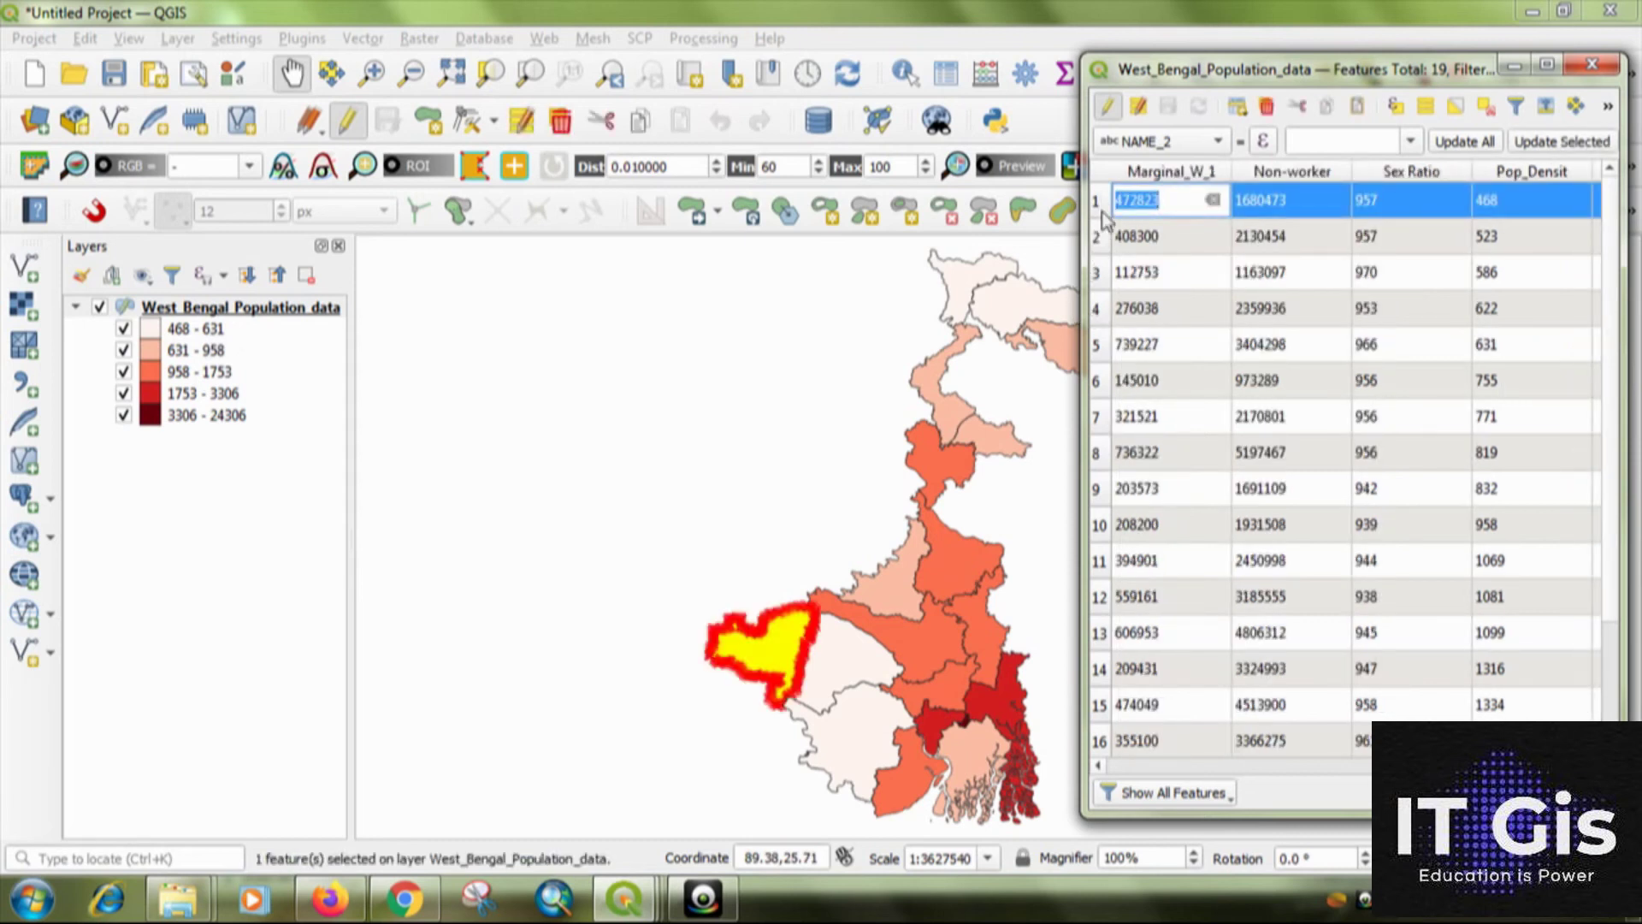
left_click_drag(1102, 205, 1101, 352)
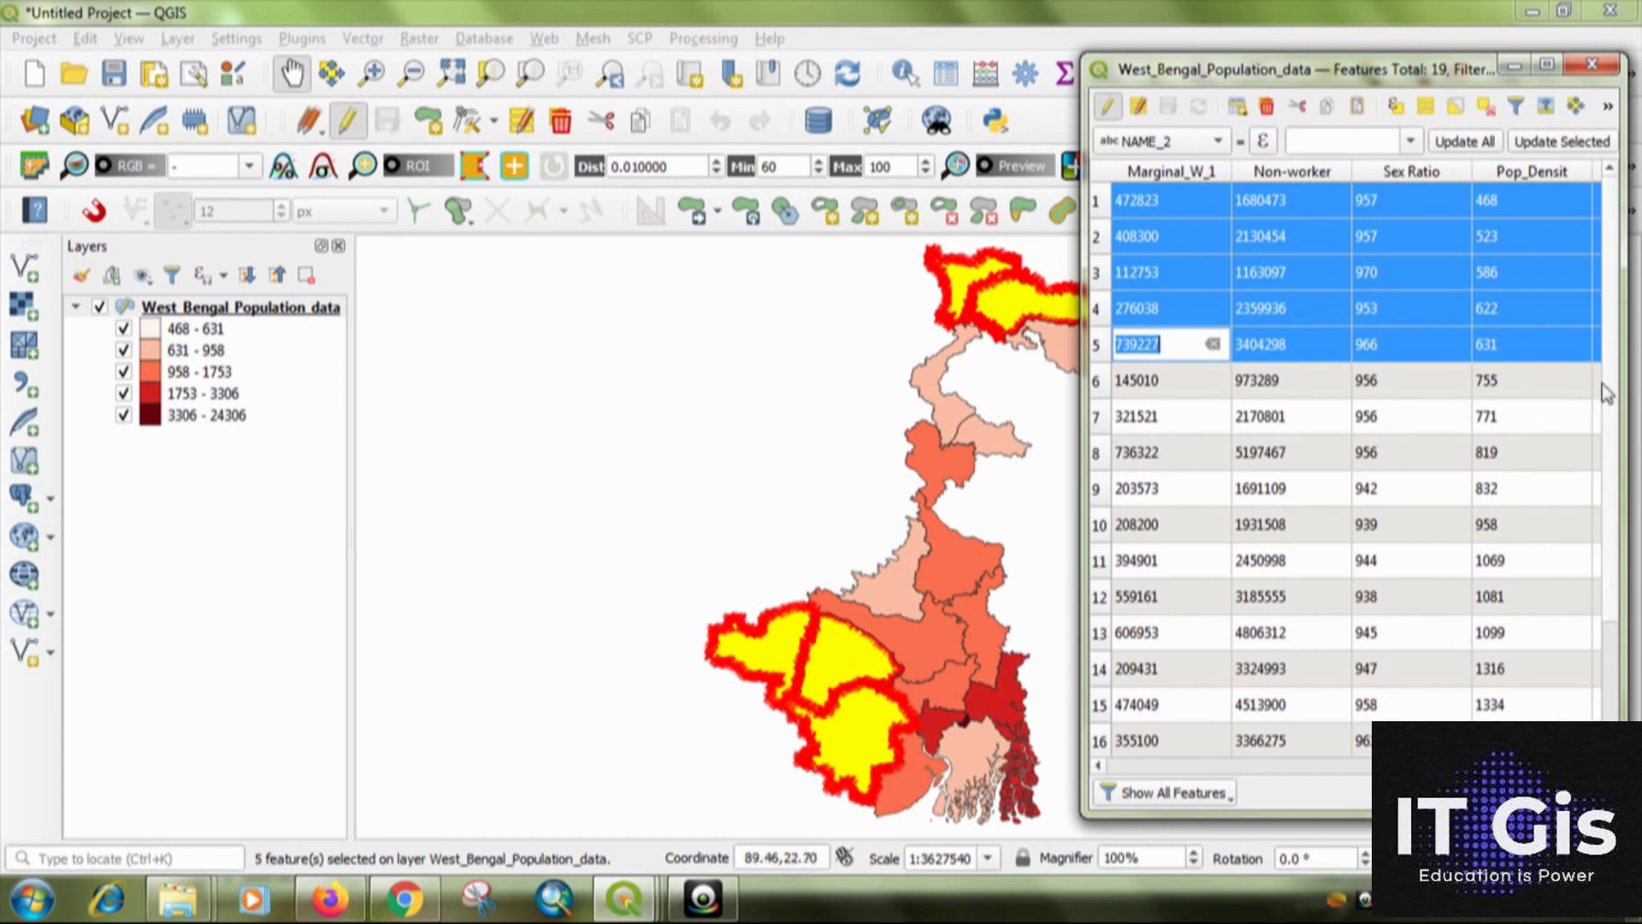
left_click_drag(1608, 410, 1606, 697)
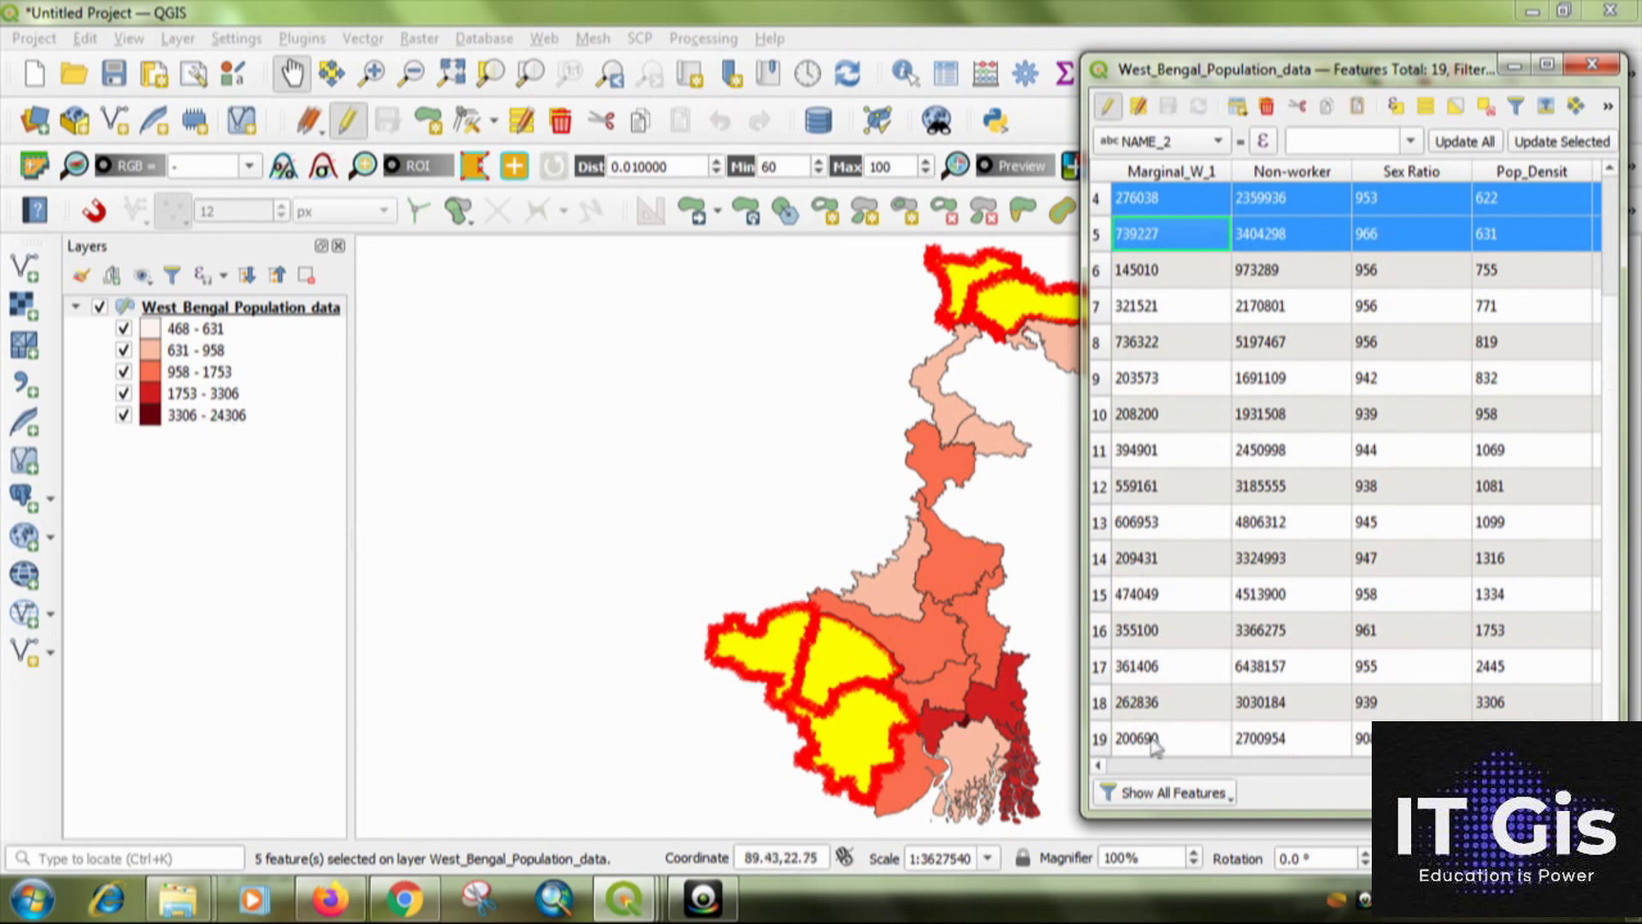
Select the highest-density district in row 19, pan the map left, and switch to the browser.
left_click(1100, 741)
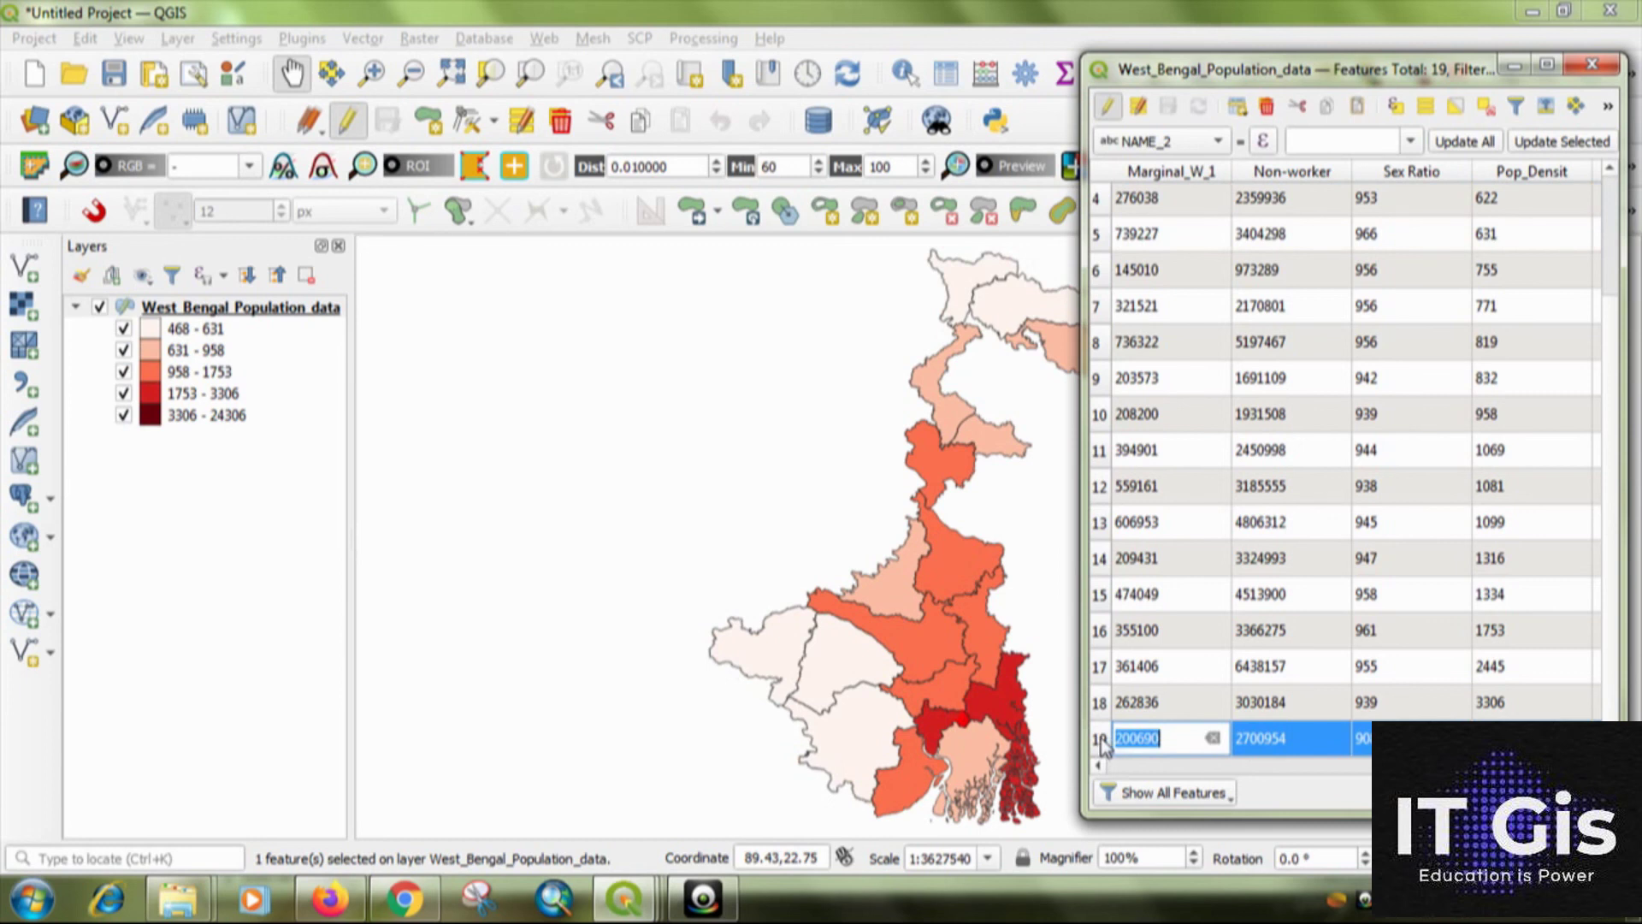
left_click(1102, 750)
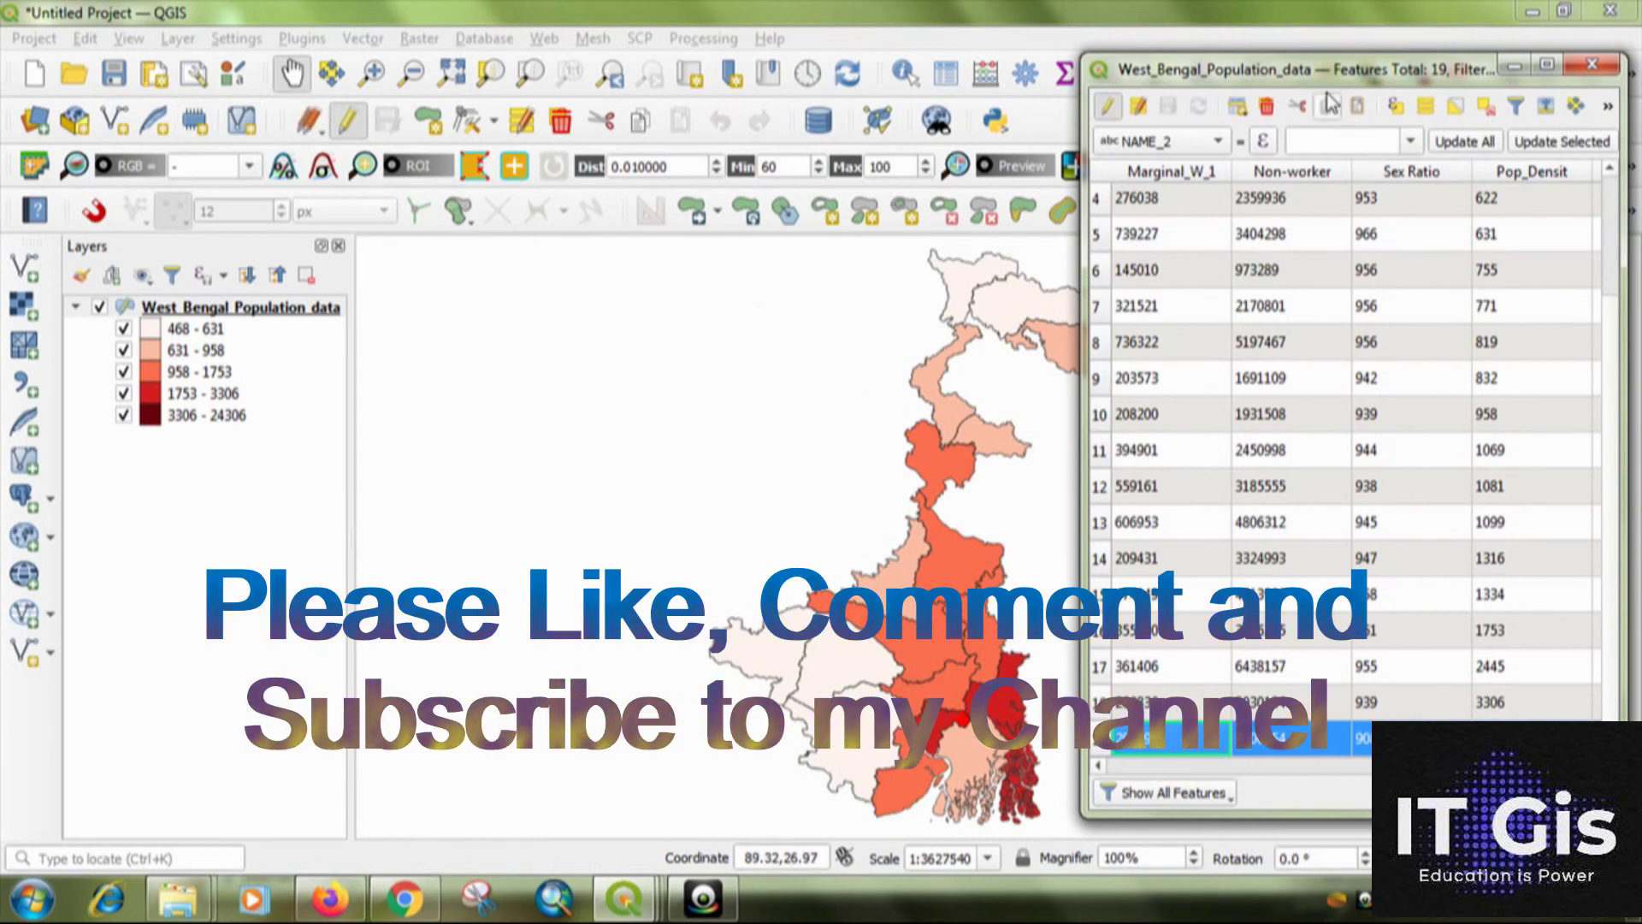
left_click_drag(850, 440, 748, 432)
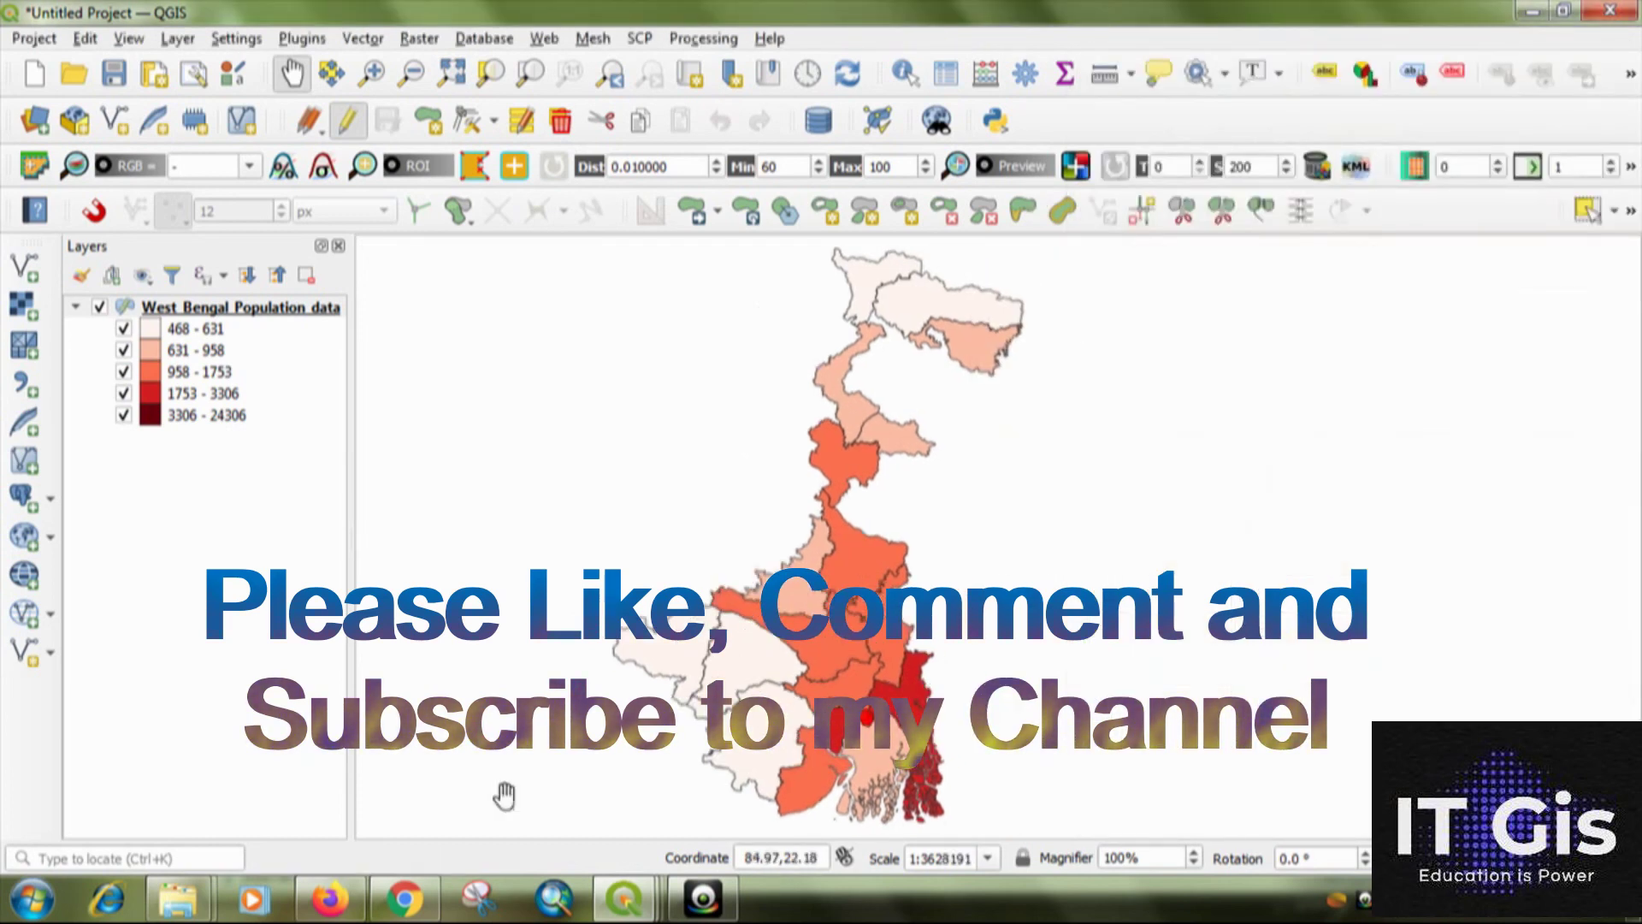
left_click(430, 906)
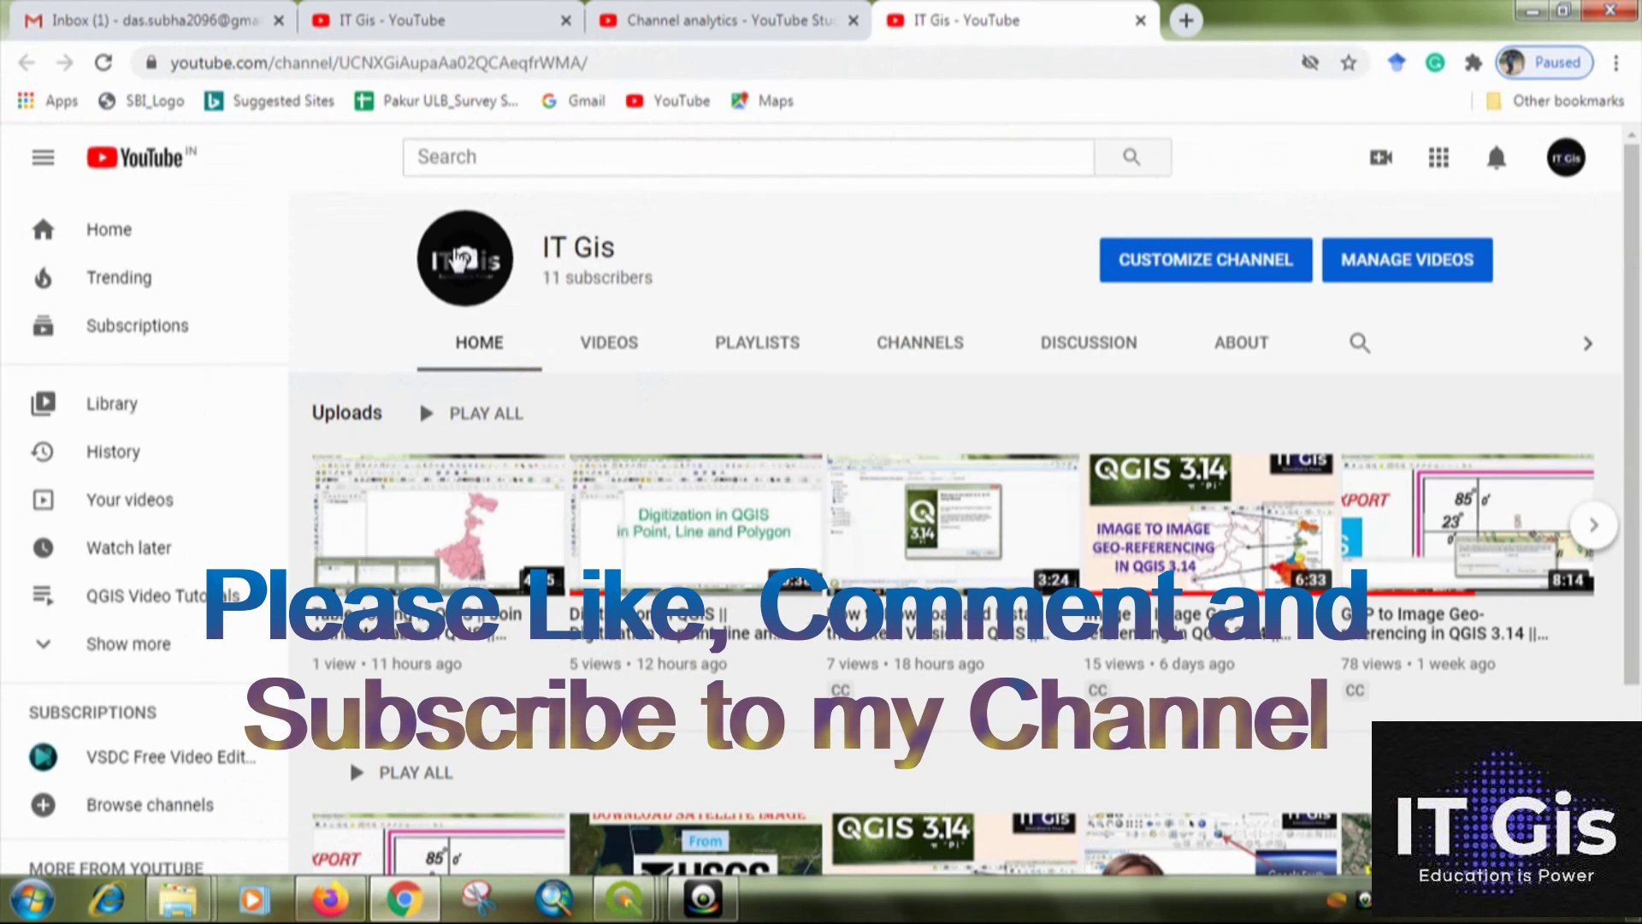